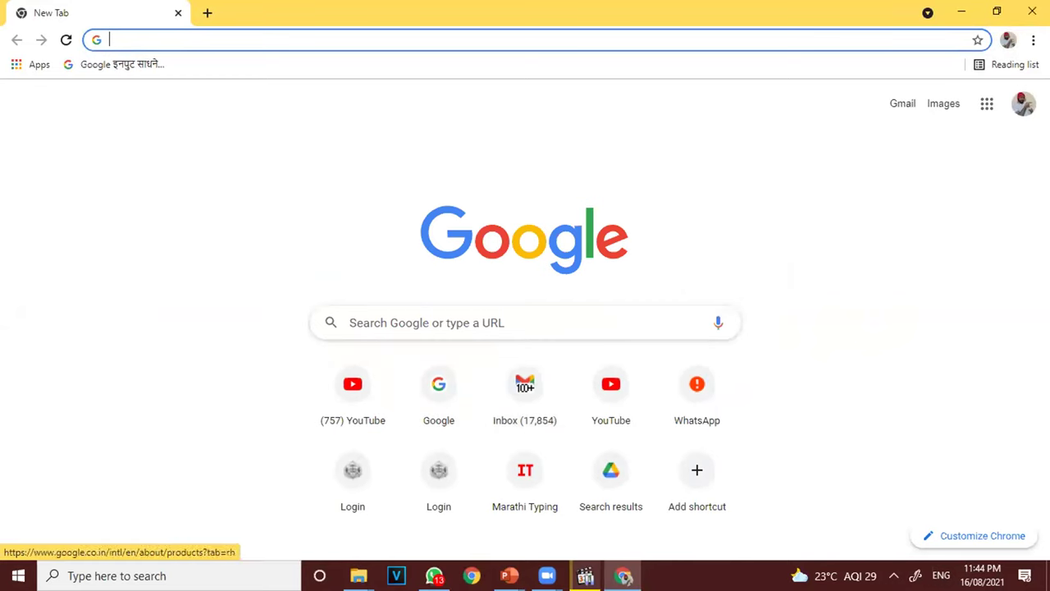
From the Google start page in a new tab, open the signed-in account's menu.
click(1023, 104)
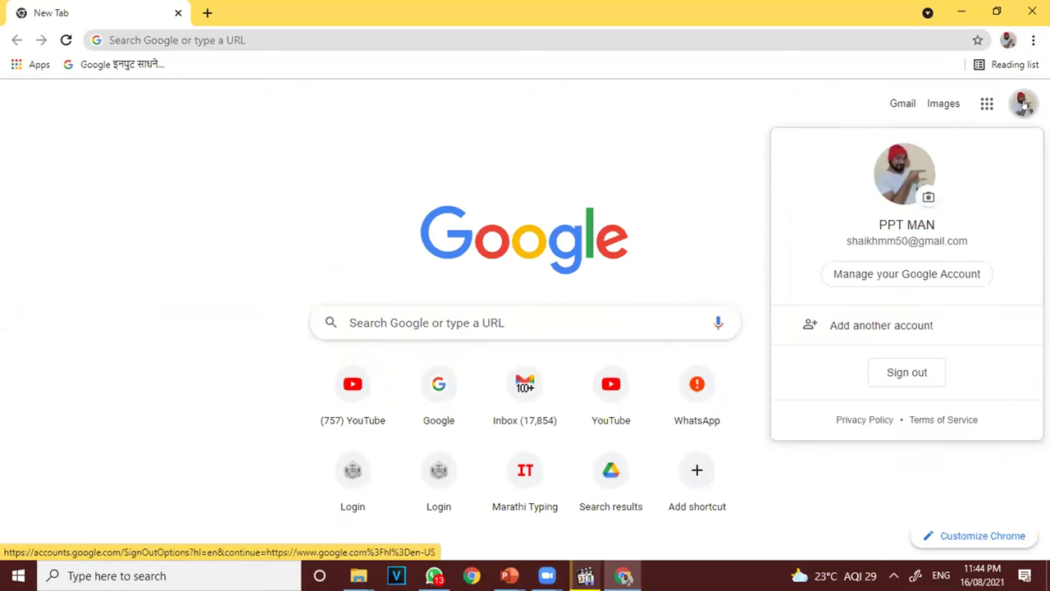
Sign out of the current Google account and choose to sign in with another account.
click(904, 370)
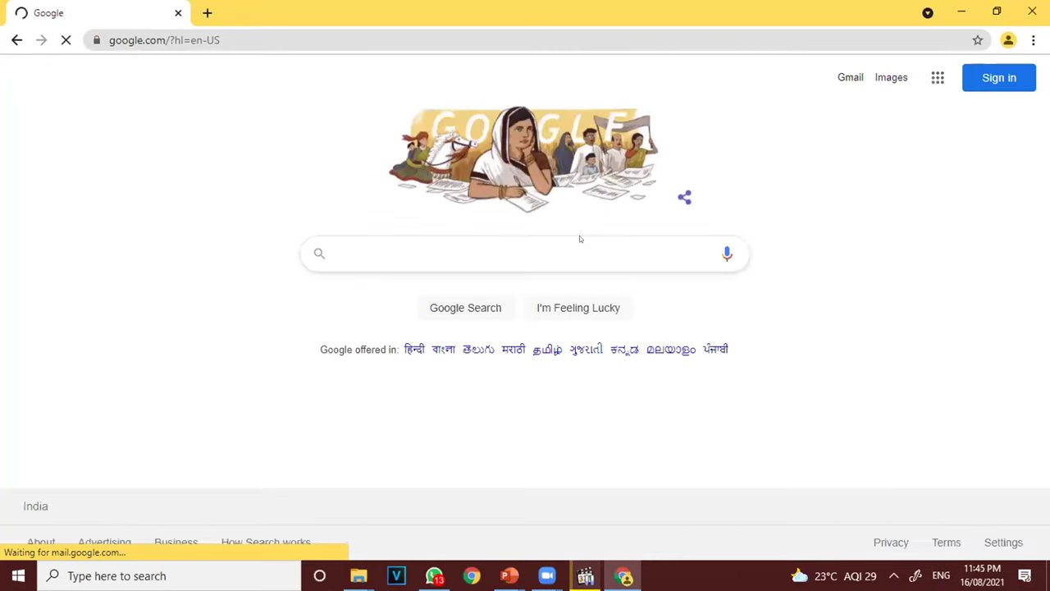
click(1000, 78)
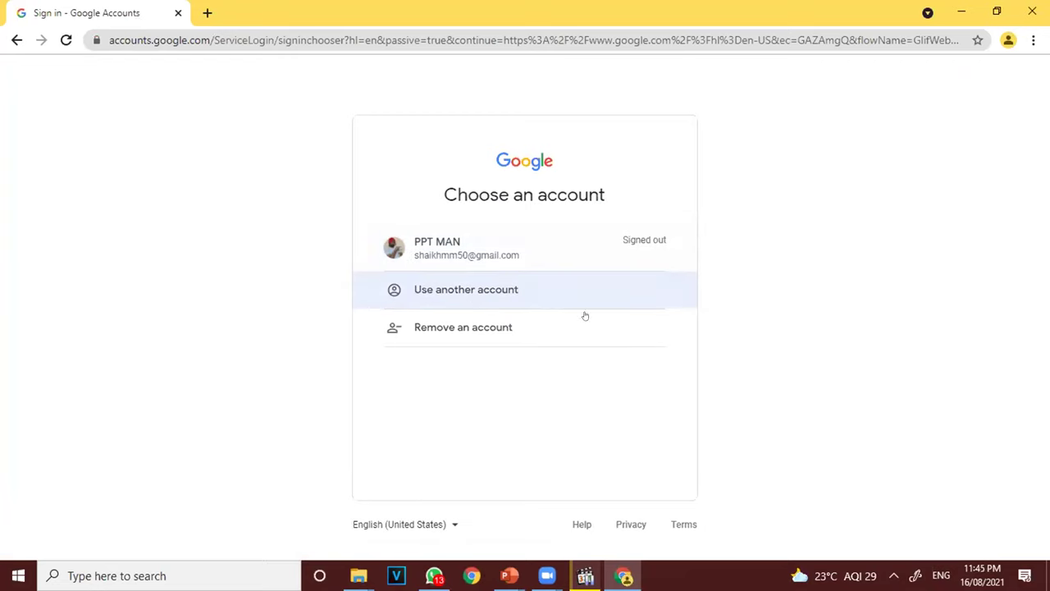
click(473, 290)
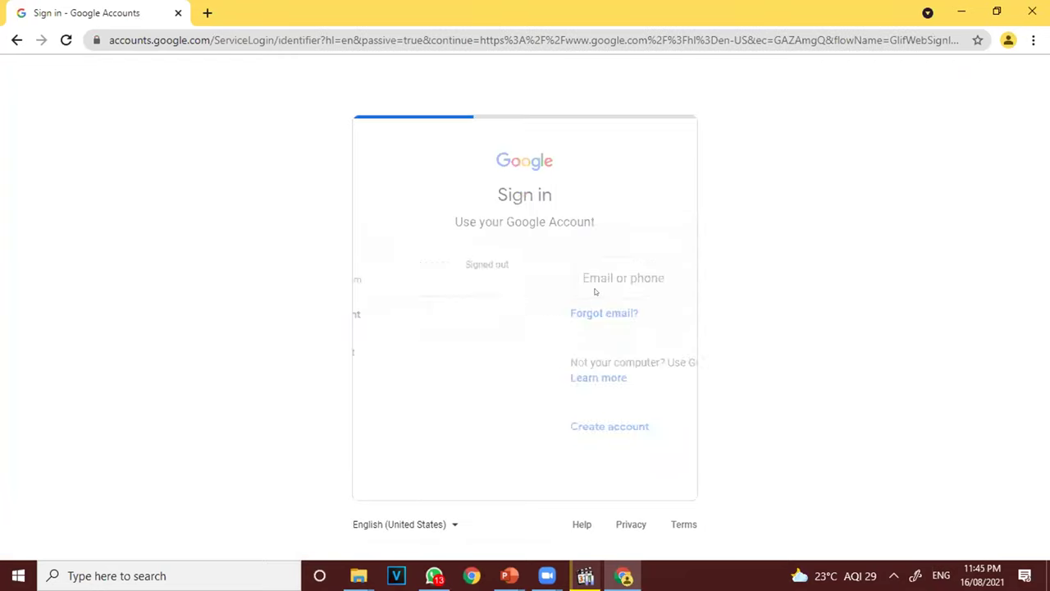
Enter the new account identifier in Email or phone and submit it, which returns 'Couldn't find your Google Account'.
click(889, 325)
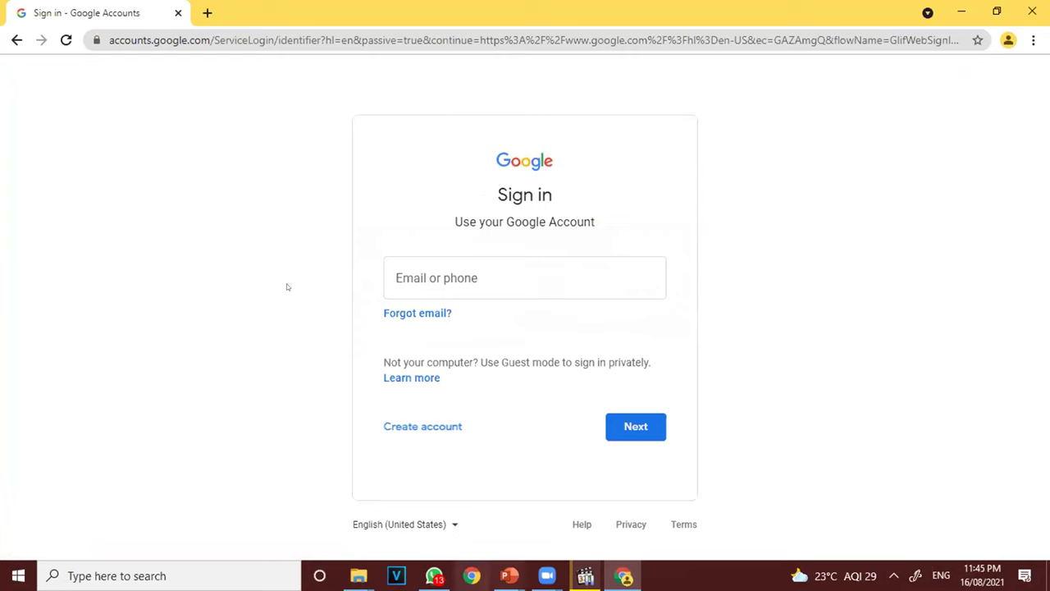
click(428, 278)
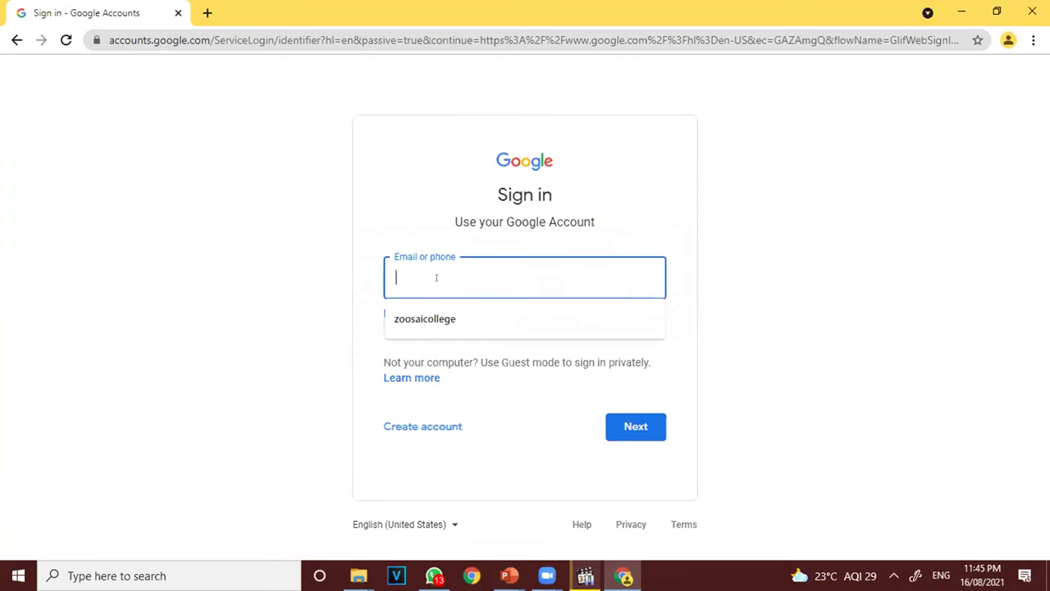
text(PP)
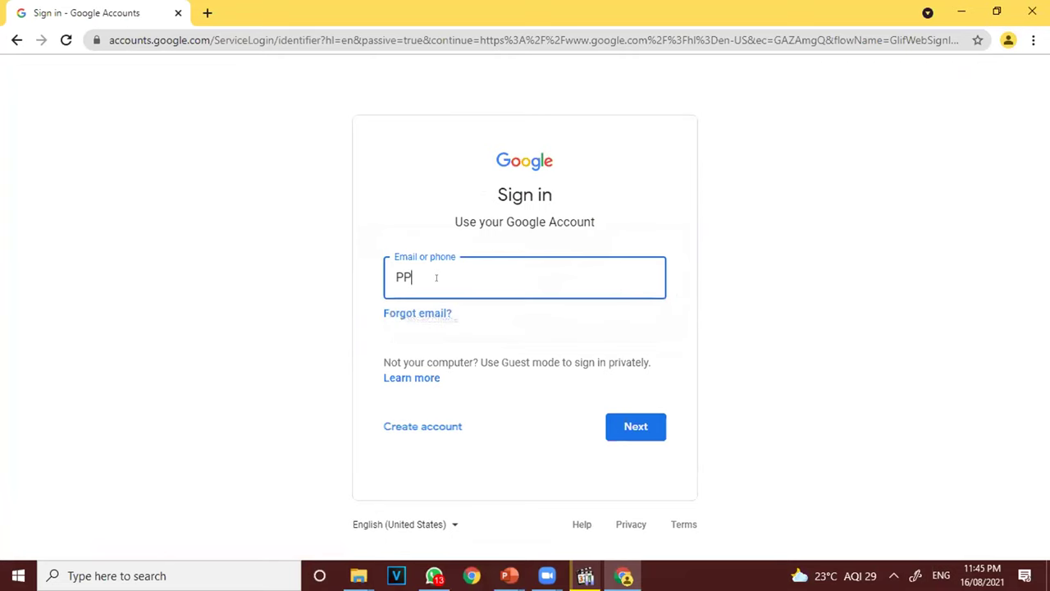
key(BackSpace)
key(BackSpace)
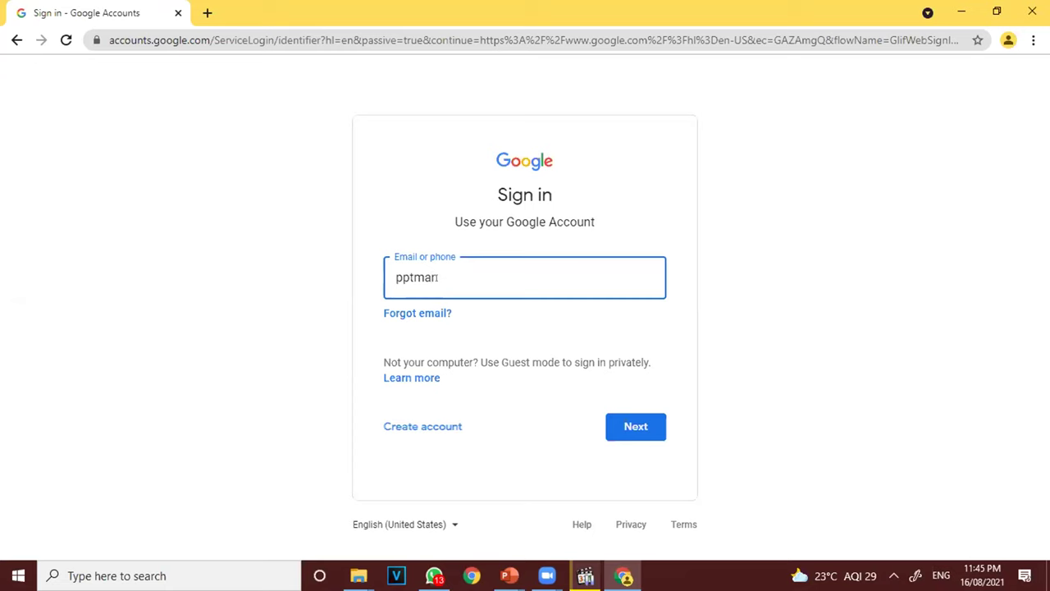
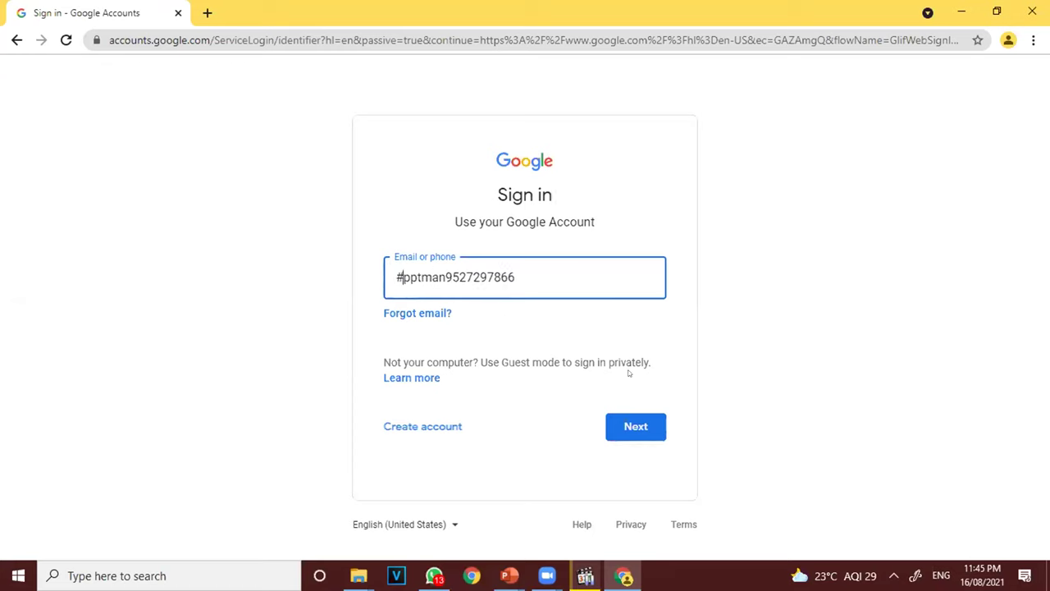
click(631, 426)
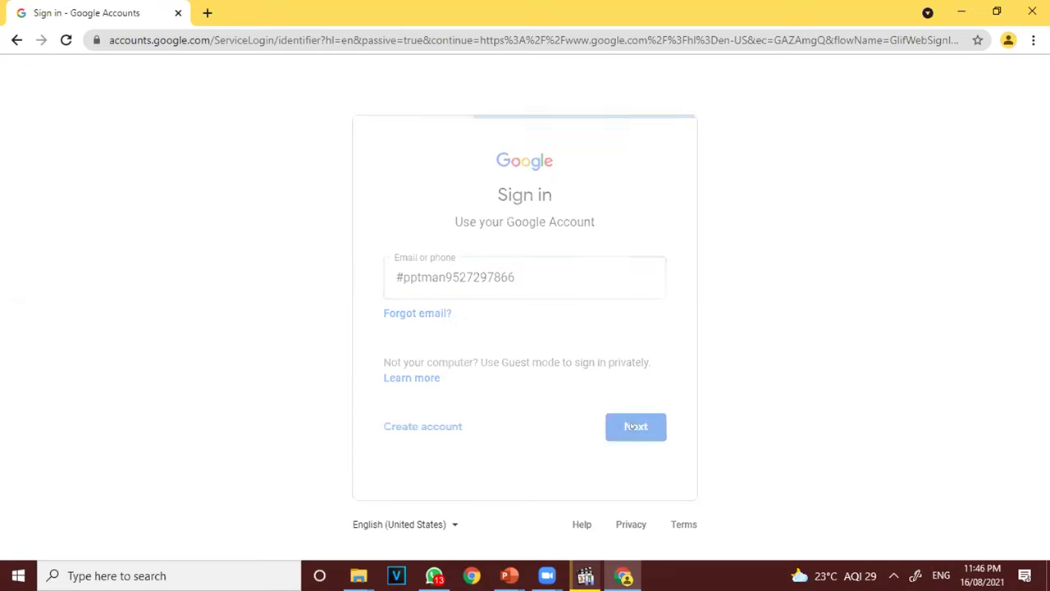
Delete the stray # from the address and start creating a new Google account.
click(513, 265)
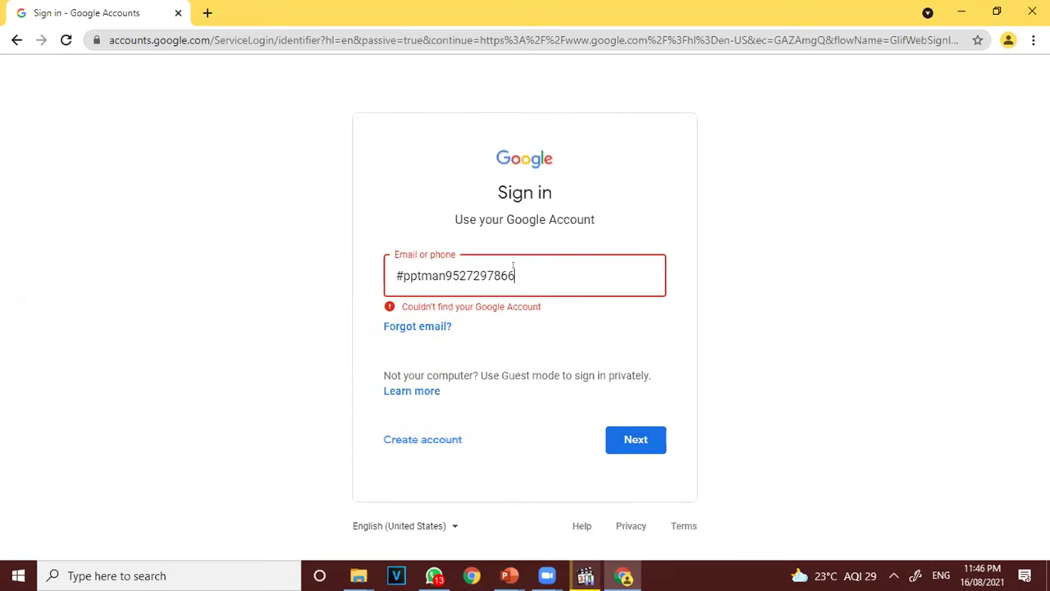
drag(401, 265, 378, 275)
key(BackSpace)
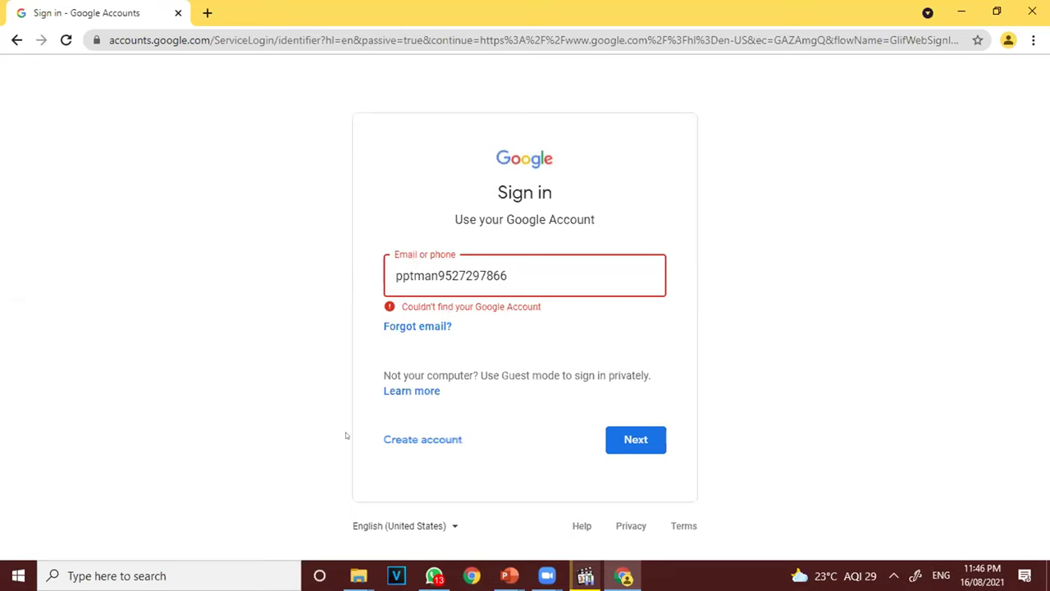
click(434, 449)
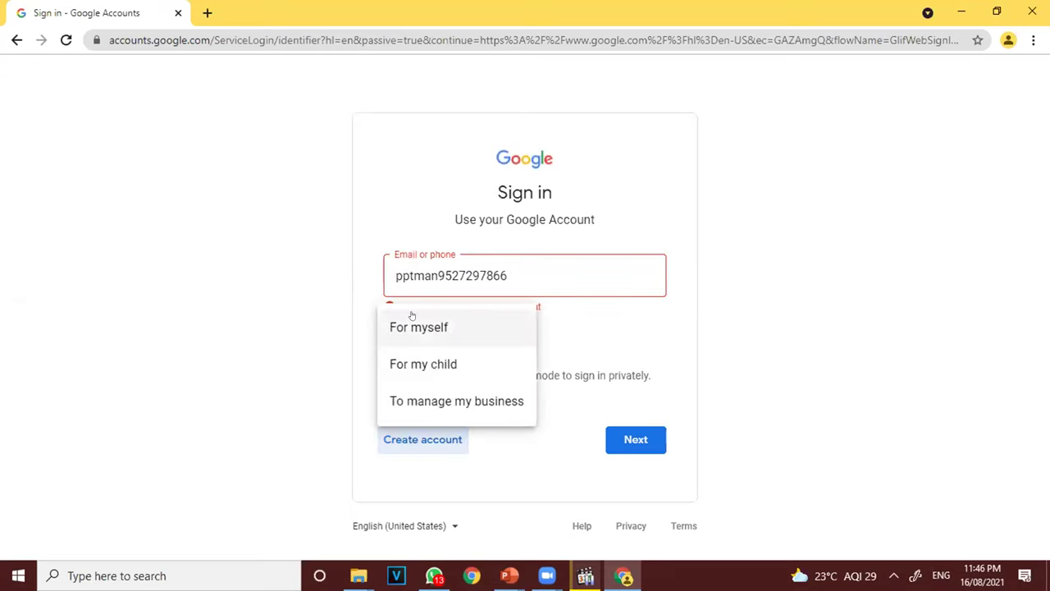
Create the account for personal use and enter the first and last name.
click(411, 332)
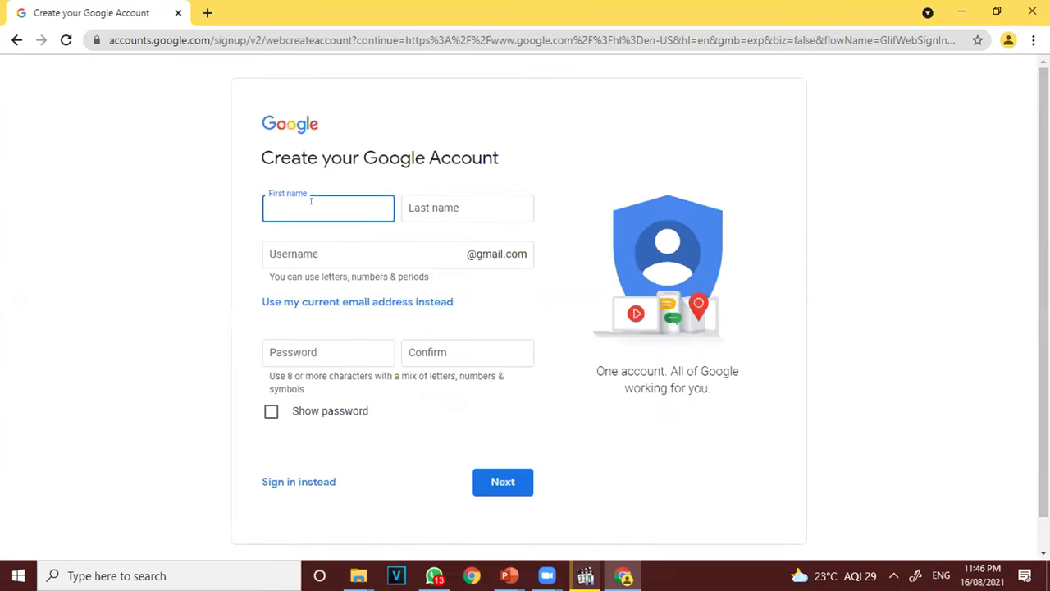
text(Mui)
key(BackSpace)
key(BackSpace)
text(ubben)
key(BackSpace)
key(BackSpace)
key(BackSpace)
text(een)
click(459, 204)
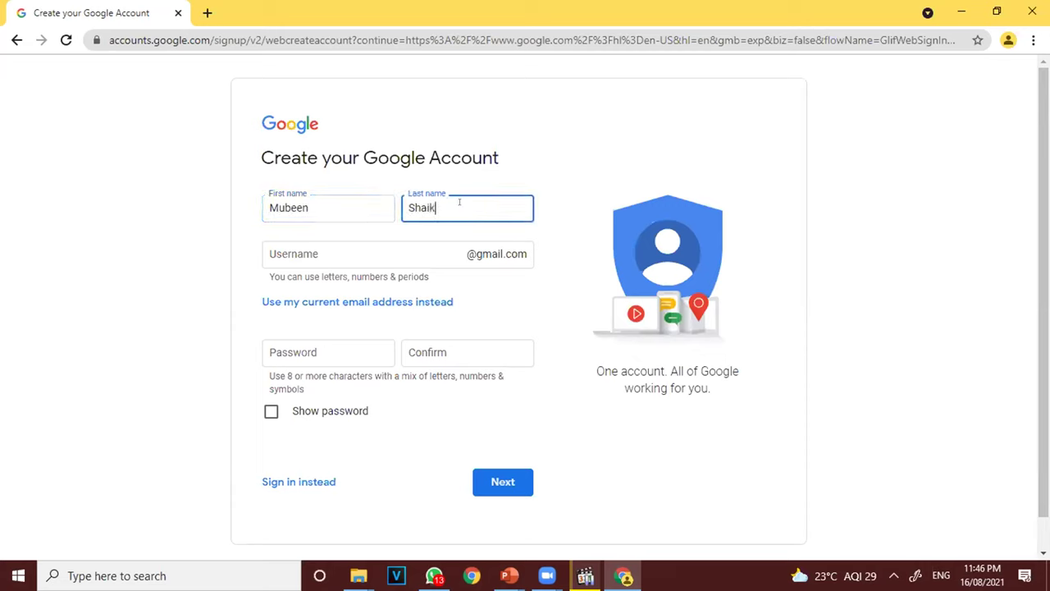
Enter a username and remove the disallowed # characters from it.
click(303, 242)
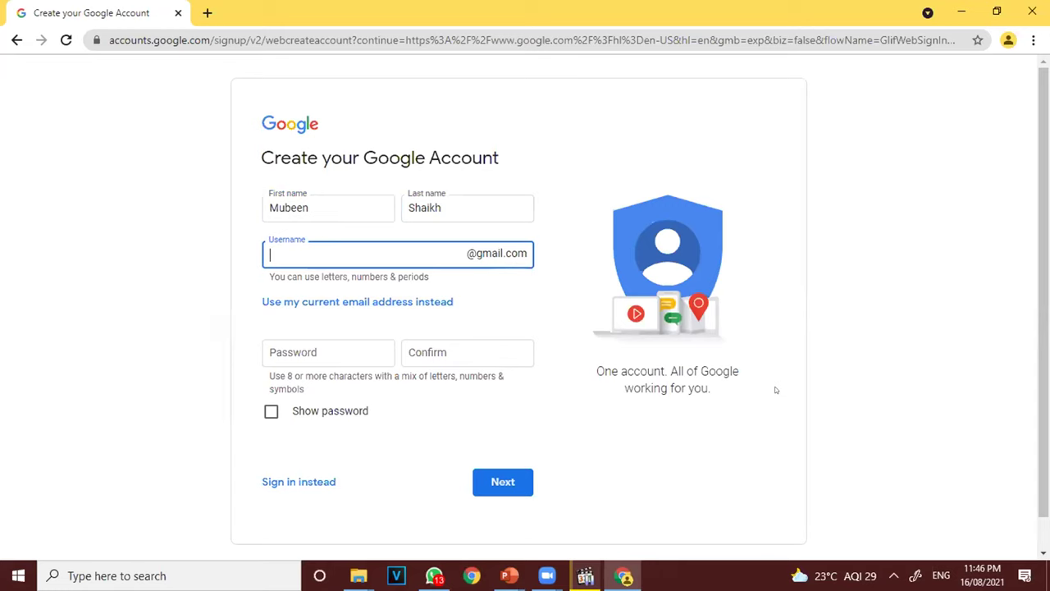
text(p)
key(BackSpace)
click(264, 254)
text(#)
click(318, 352)
click(278, 254)
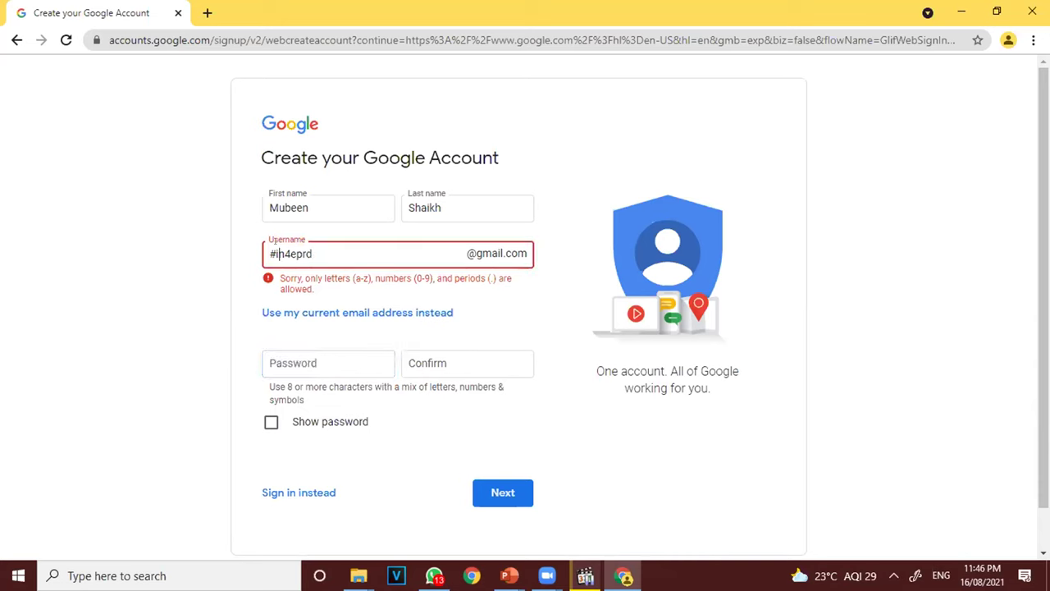
key(BackSpace)
Type the account password and its confirmation, and tick Show password.
click(291, 365)
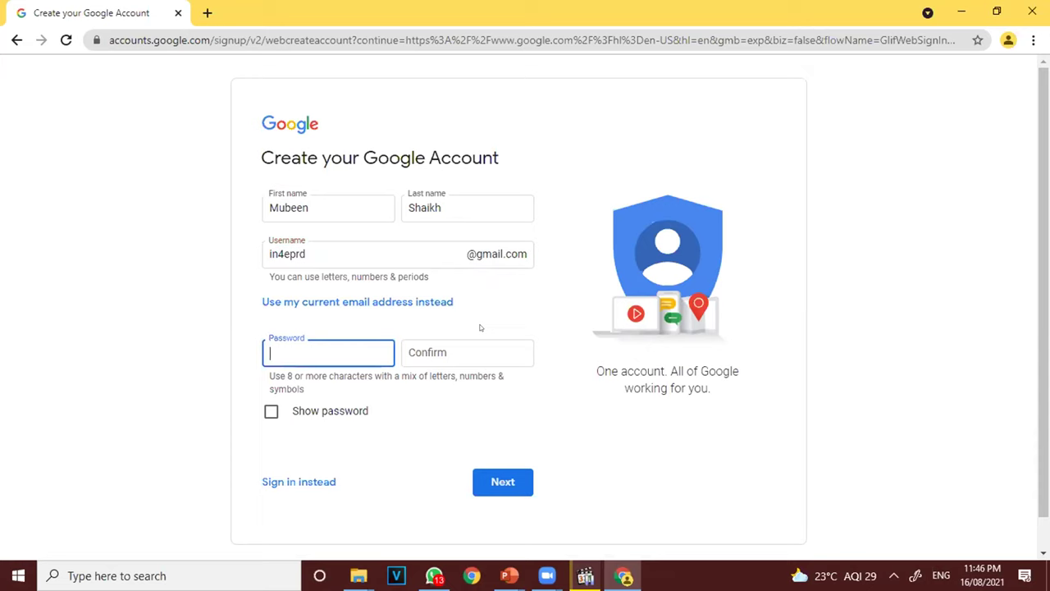
text(*********)
click(462, 342)
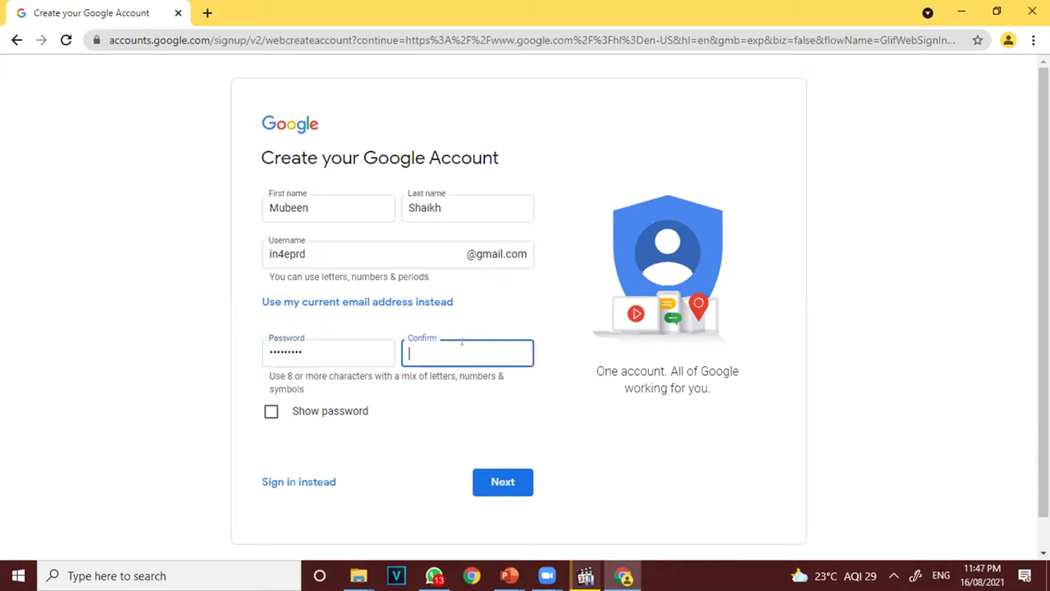
text(*********)
click(270, 411)
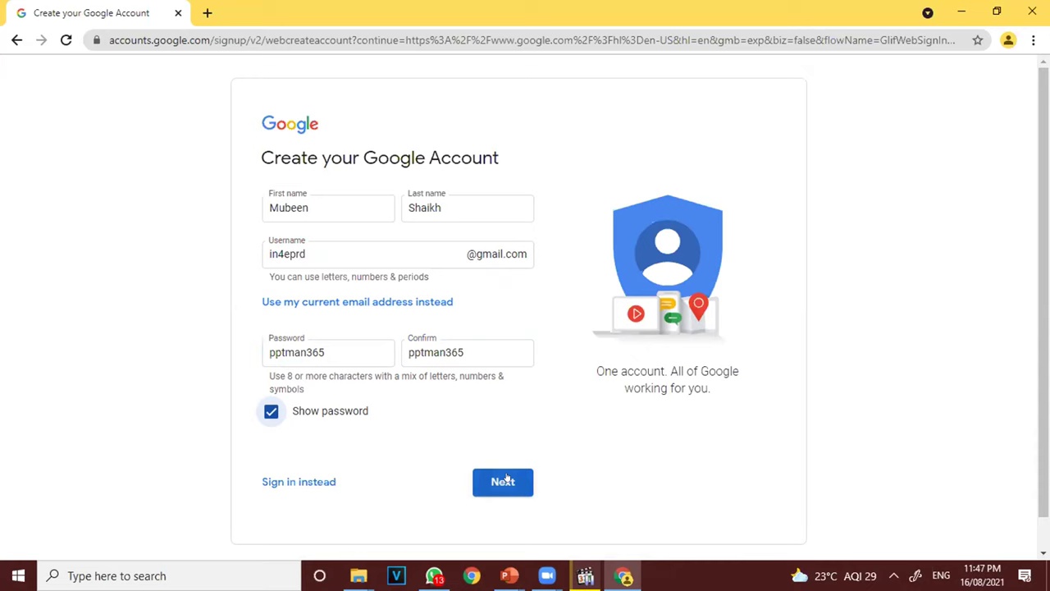
click(305, 254)
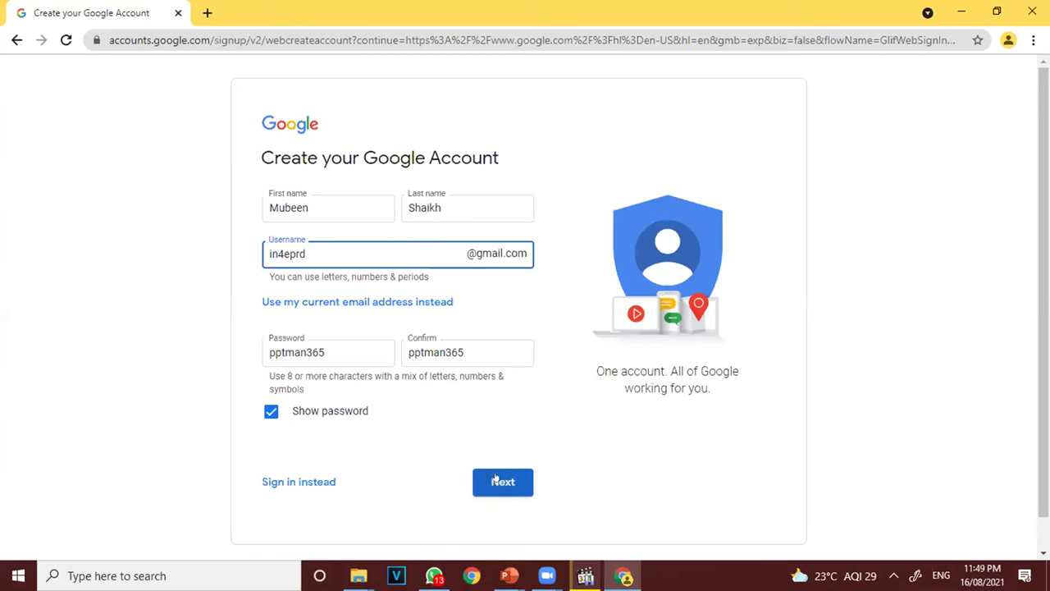
Submit the filled name, username and password form with Next.
click(494, 478)
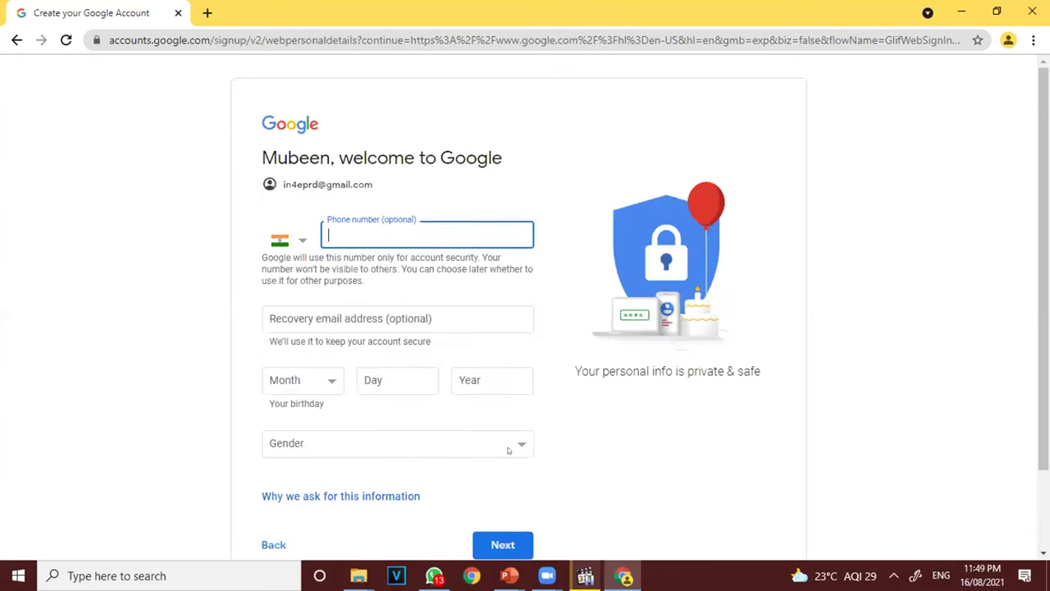
Enter the phone number and the recovery email address.
click(325, 314)
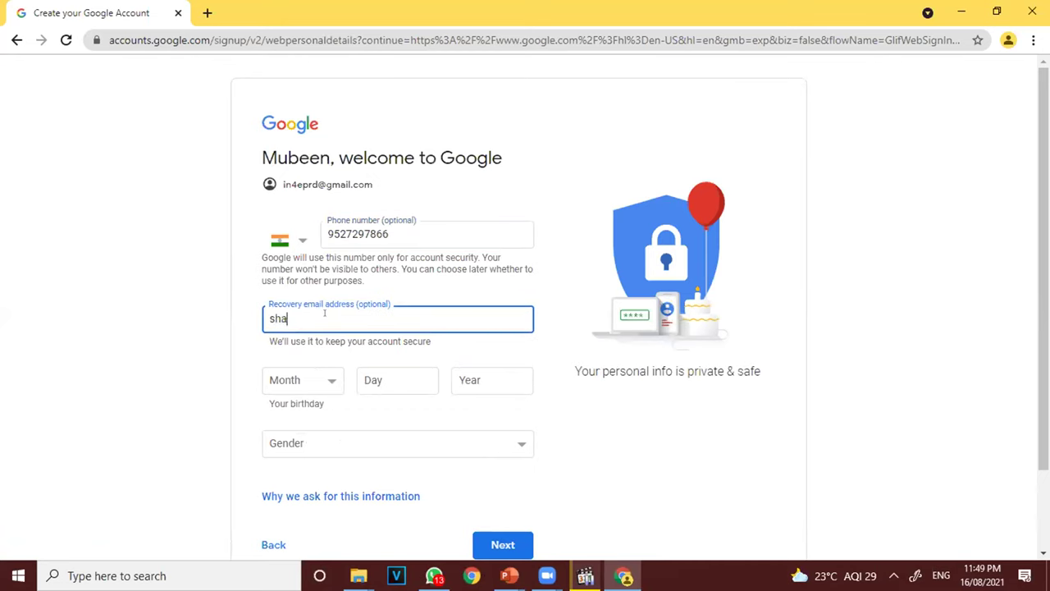
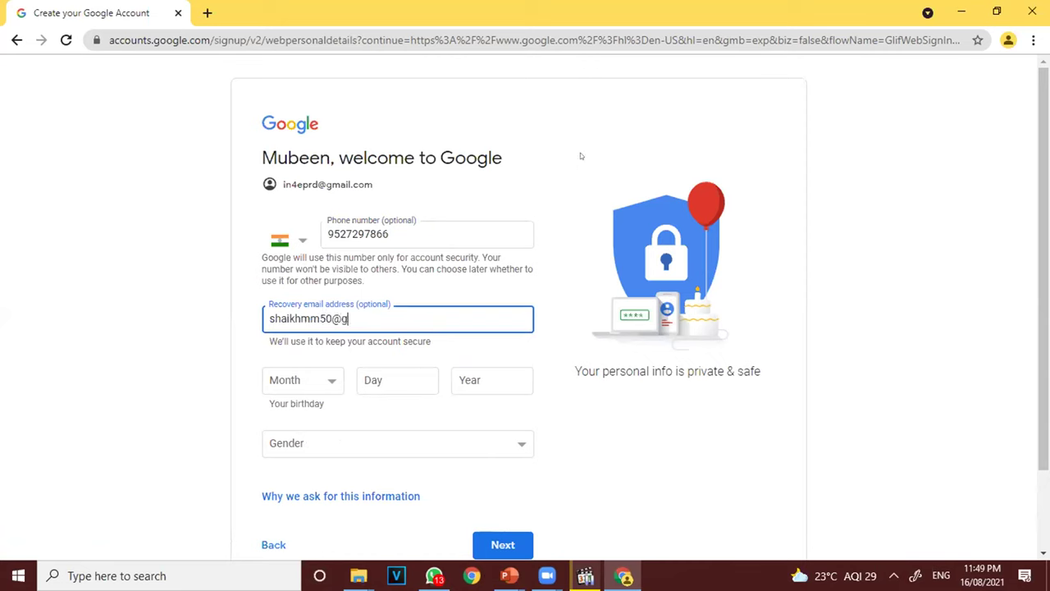
click(321, 377)
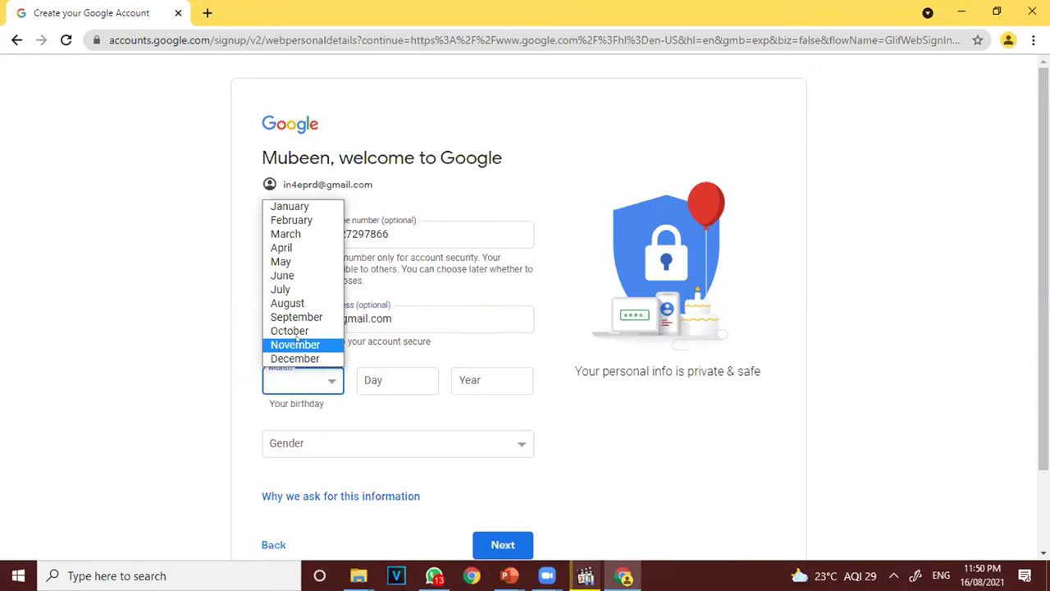
click(300, 318)
click(388, 374)
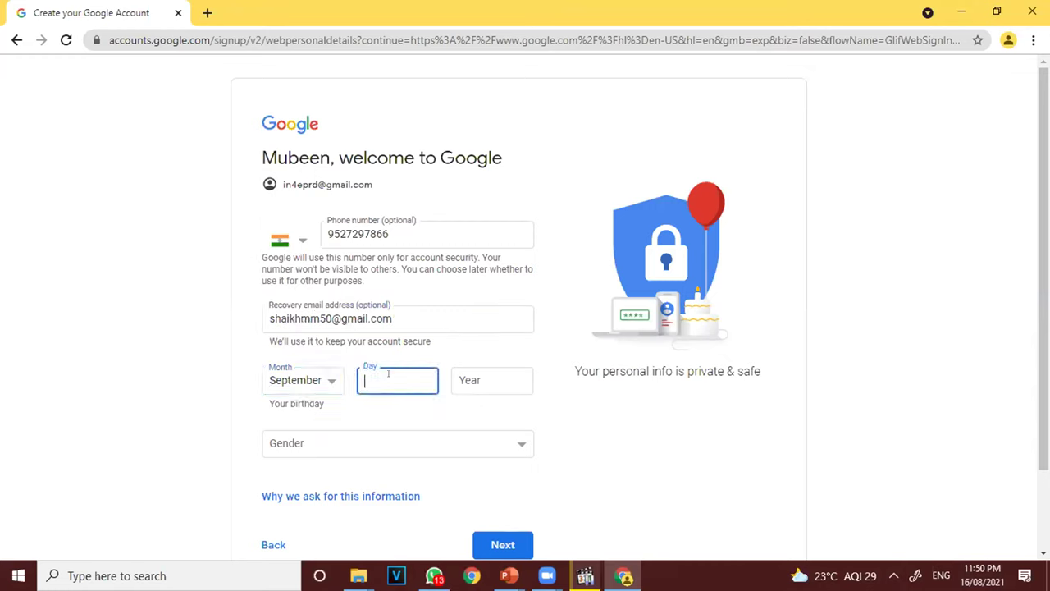
text(15)
click(483, 376)
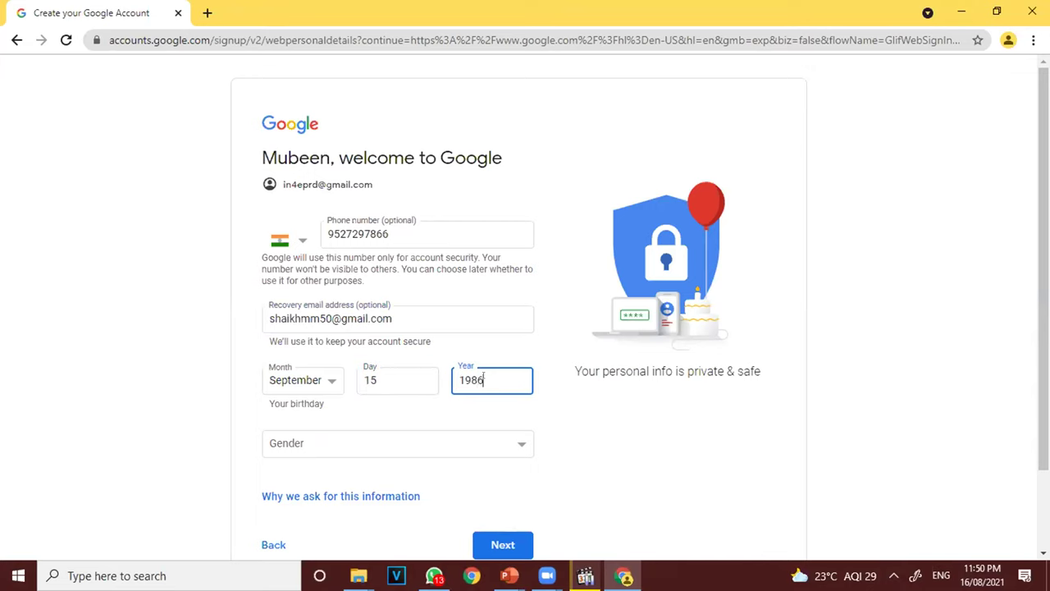
scroll(484, 379, down, 2)
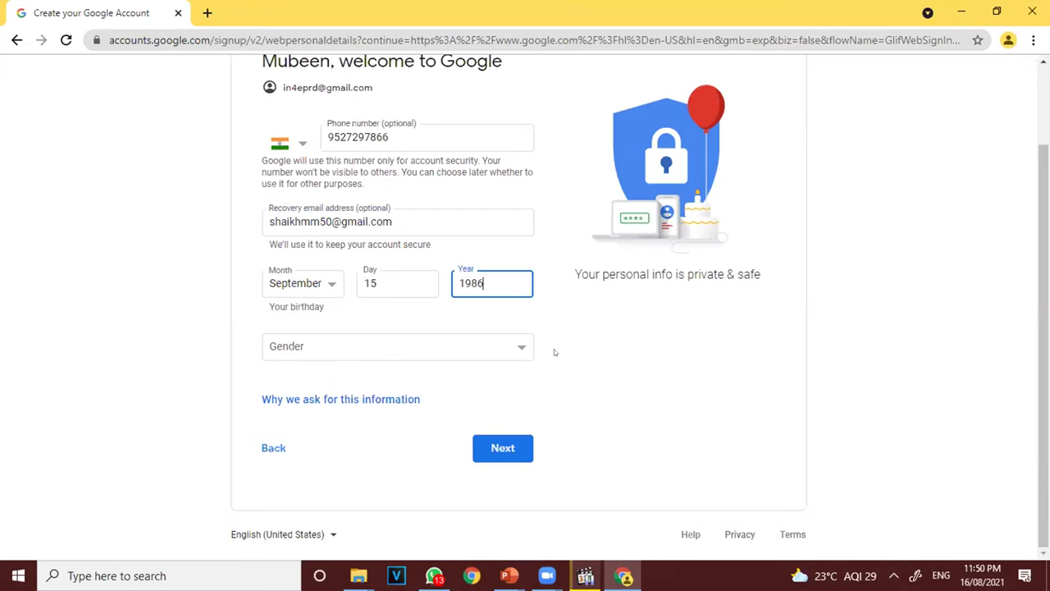
click(518, 343)
click(459, 383)
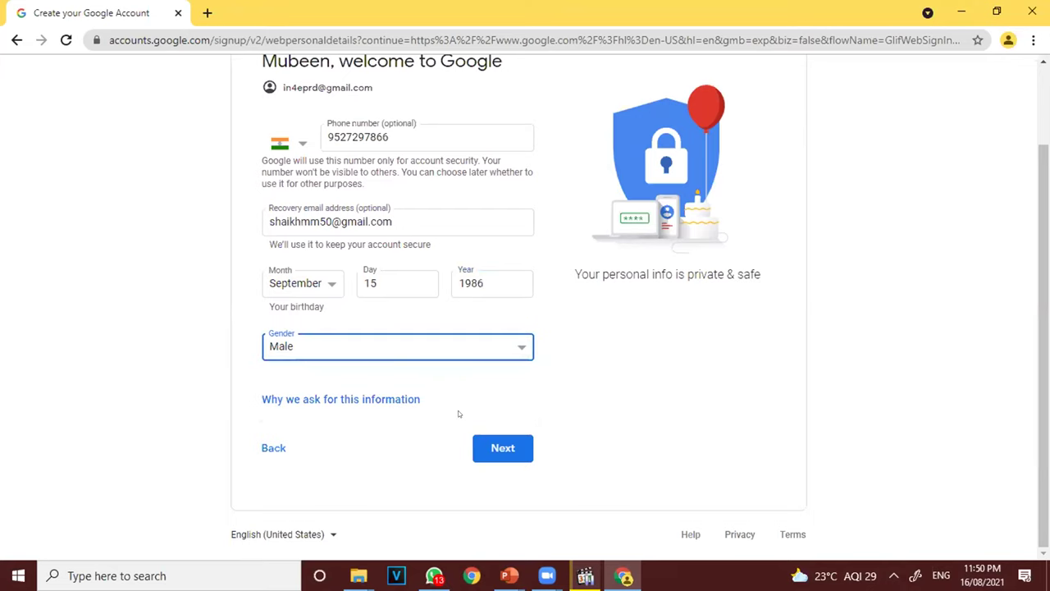
click(488, 443)
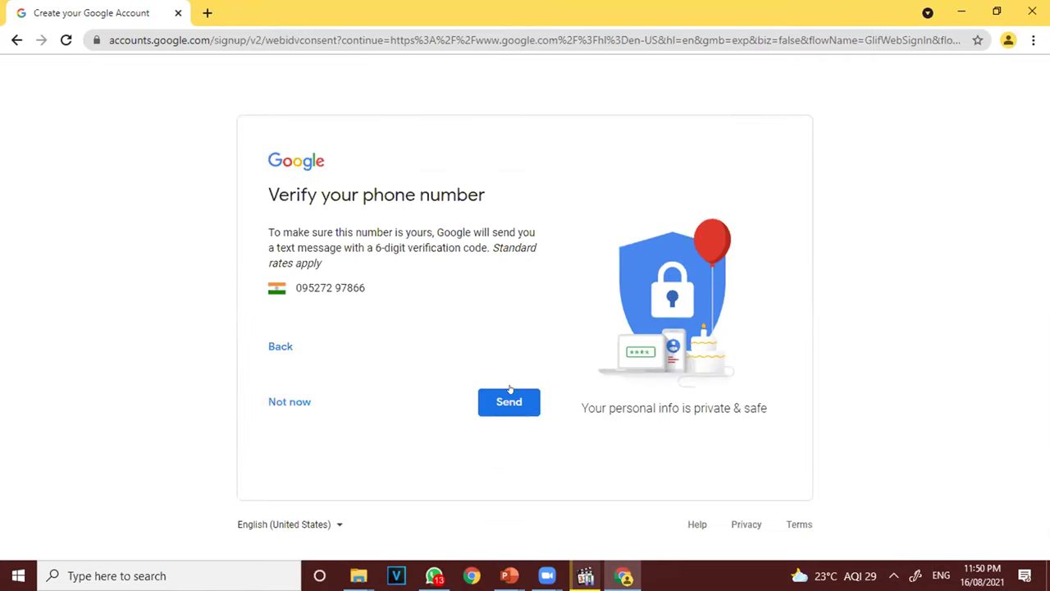
Verify the phone with the texted 6-digit code and agree to use it across Google services.
click(508, 401)
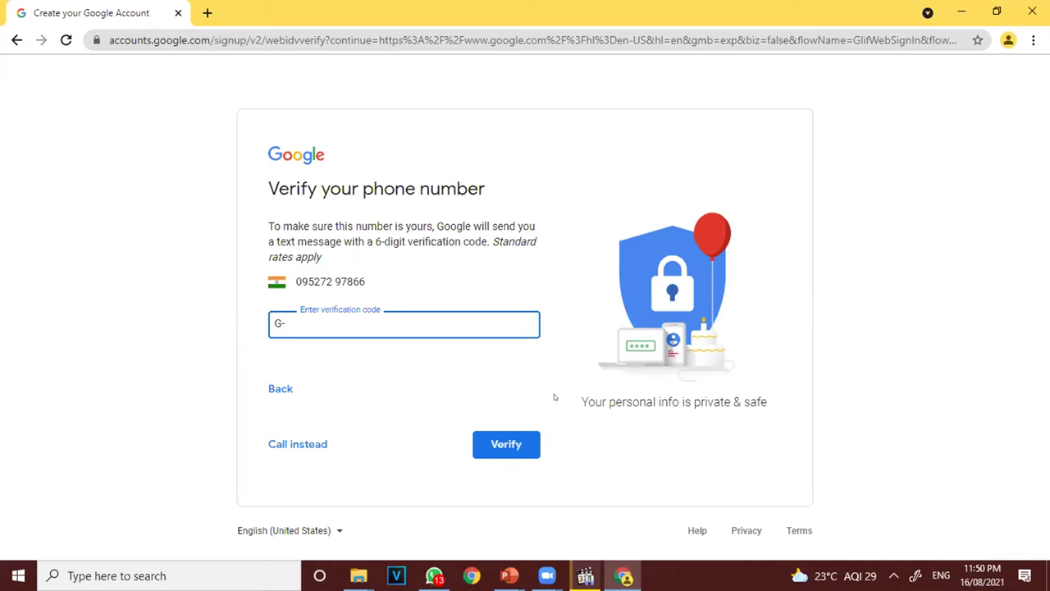
click(499, 439)
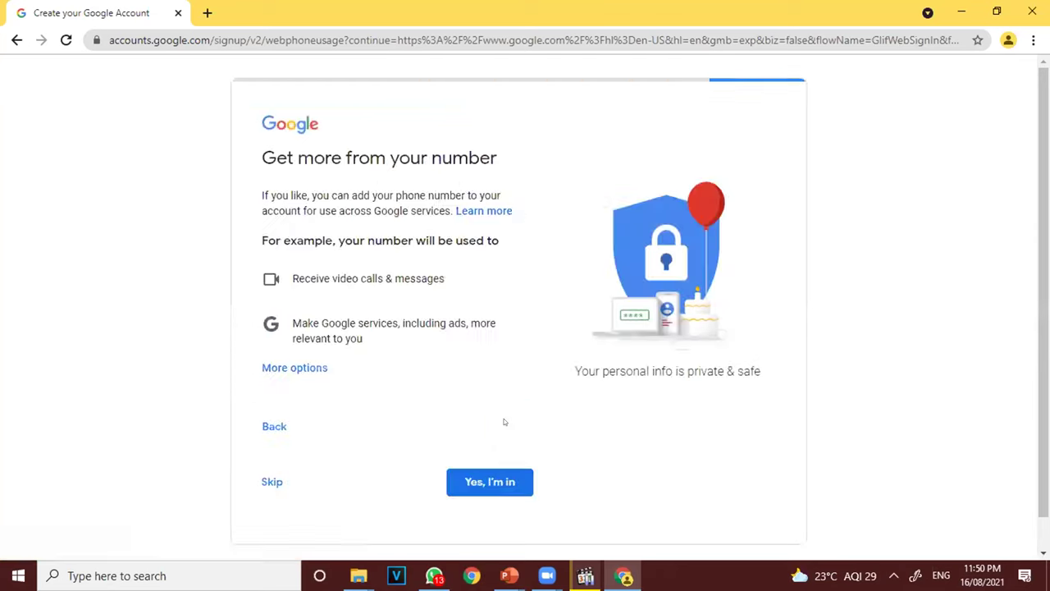
scroll(531, 364, down, 1)
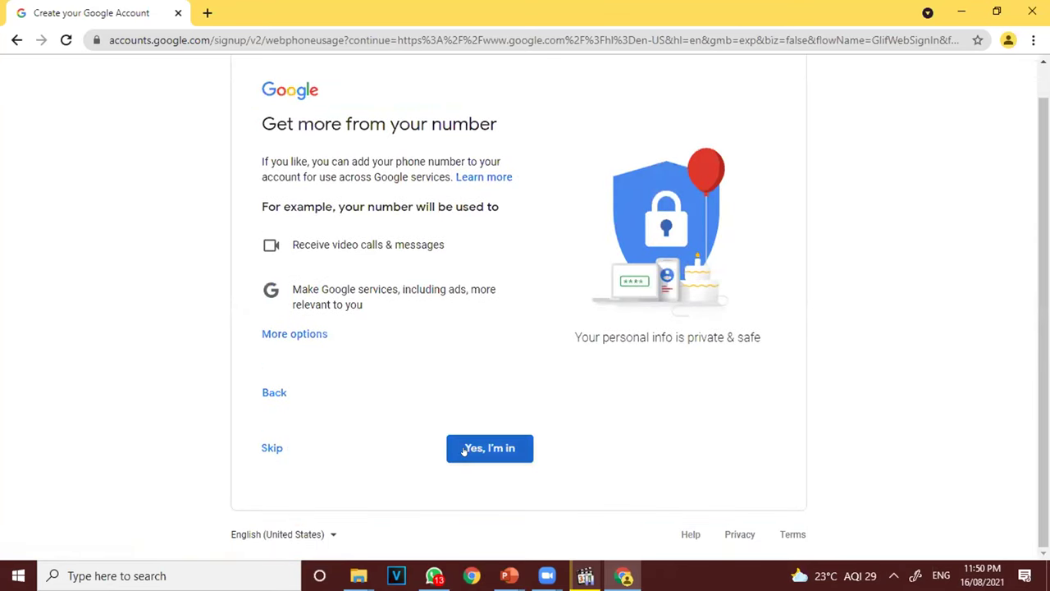
click(470, 450)
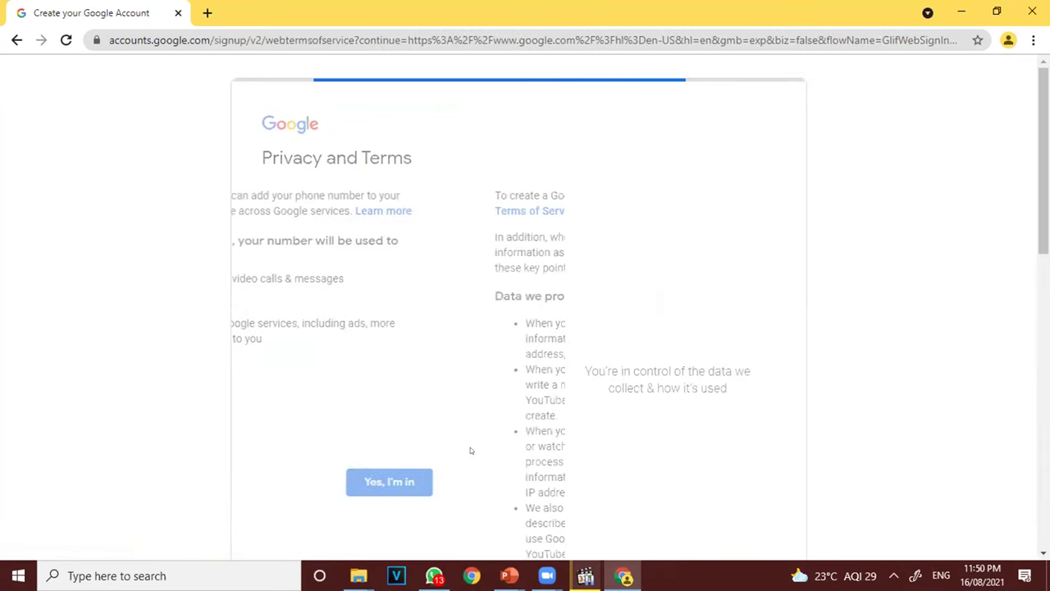
Accept Google's Privacy and Terms with I agree to finish creating the account.
scroll(506, 266, down, 9)
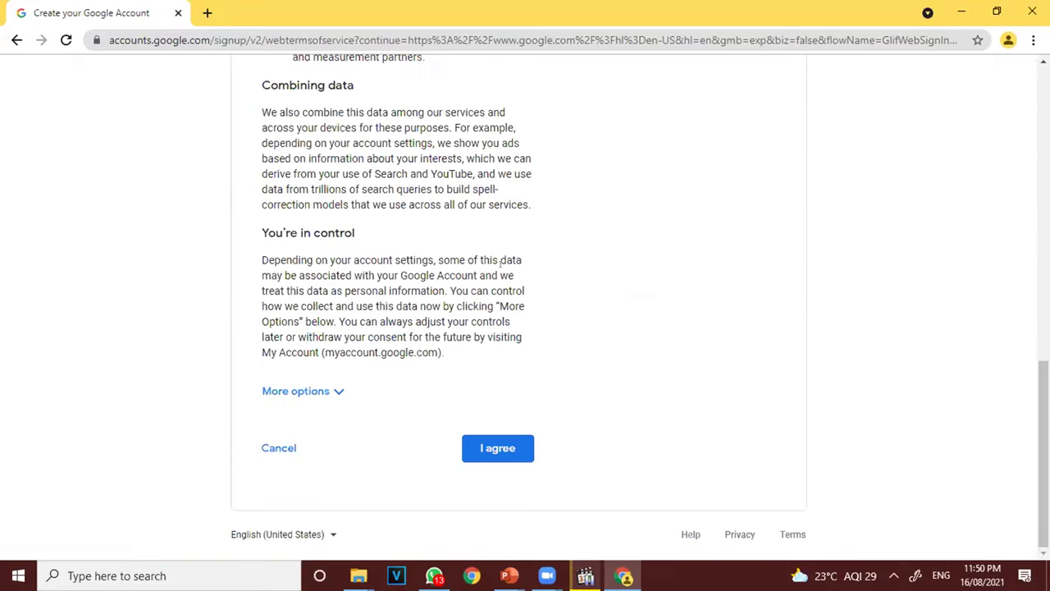
click(492, 448)
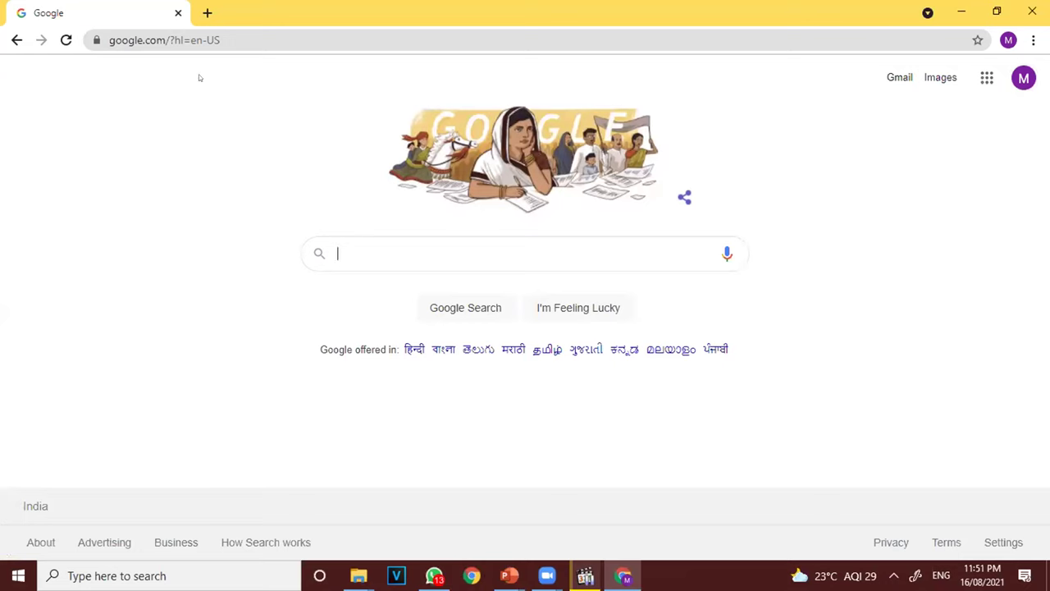
Open a second blank tab, then go back to the Google tab and select its address bar.
click(208, 13)
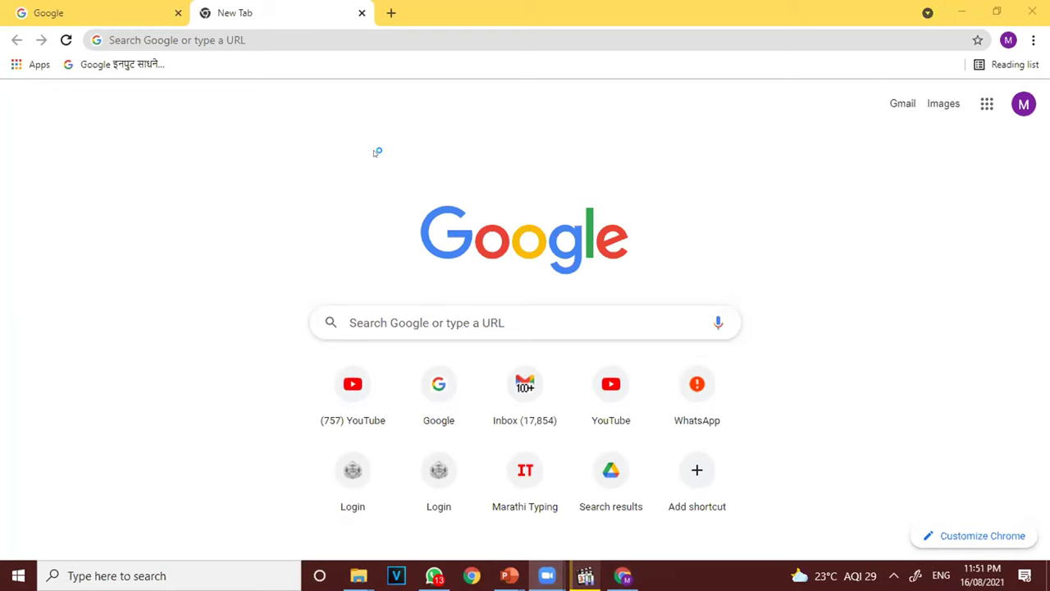
click(79, 9)
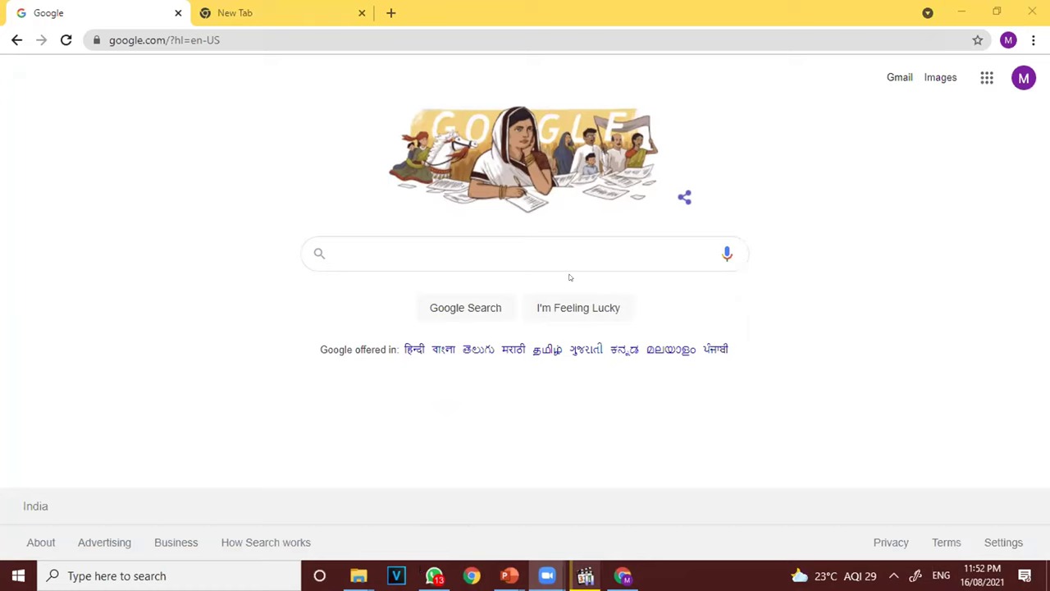
click(226, 29)
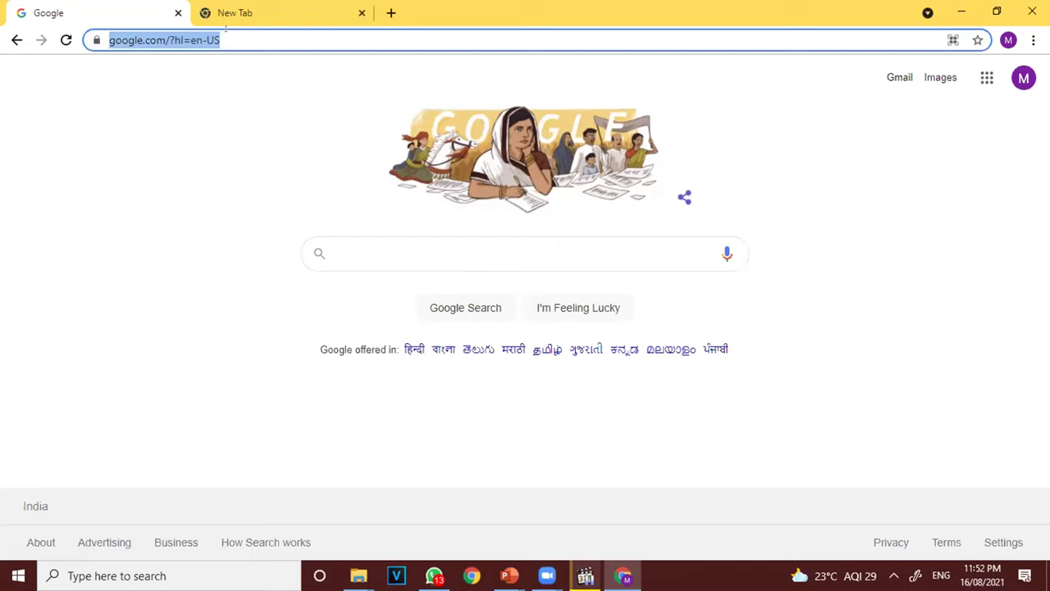
Search Google for 'wix' and open the official Wix.com result.
text(w)
key(BackSpace)
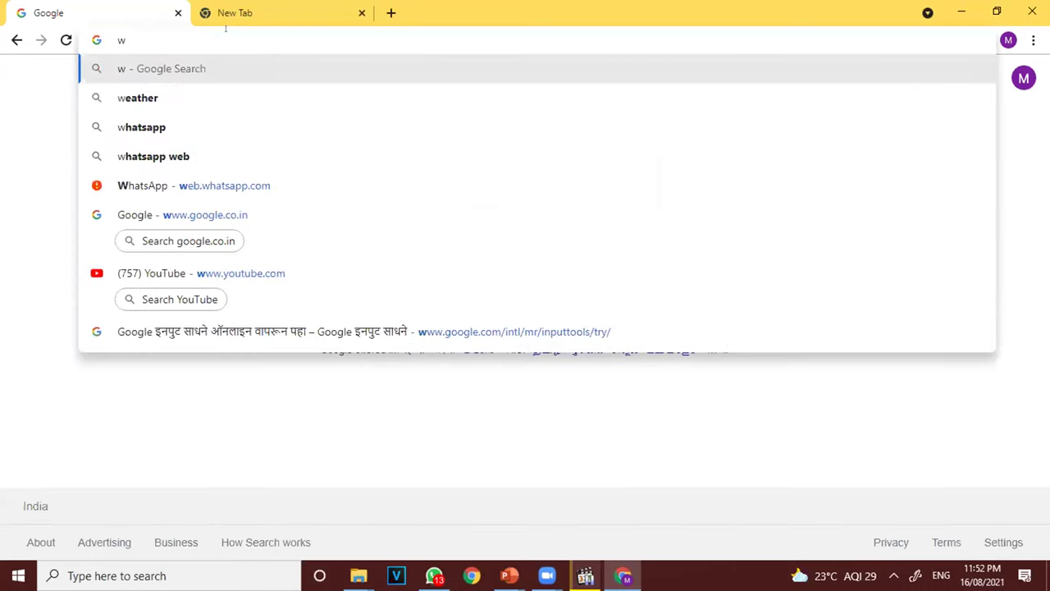
key(BackSpace)
text(vi)
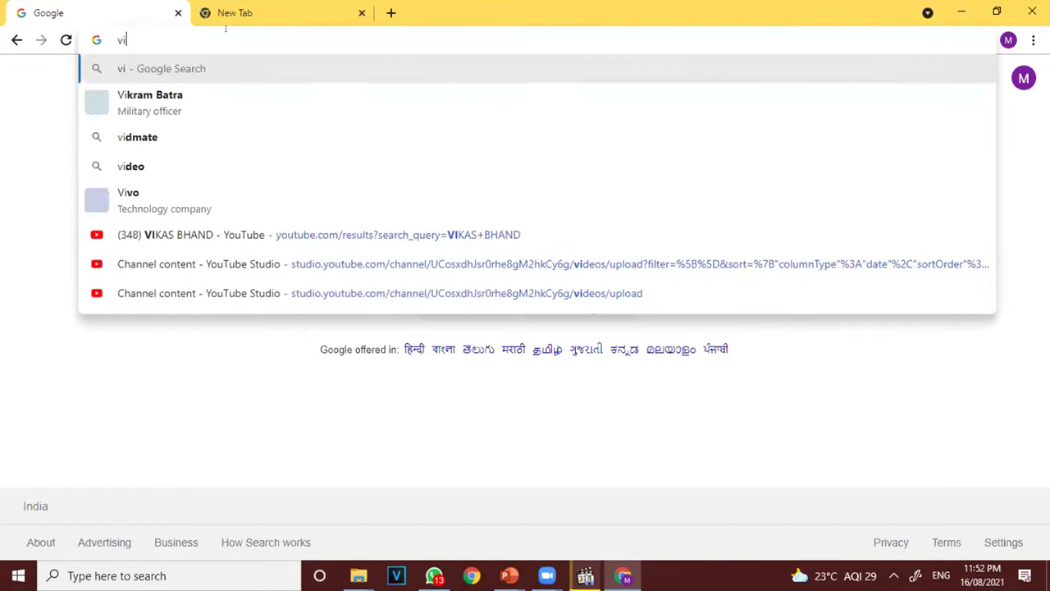
text(ccs)
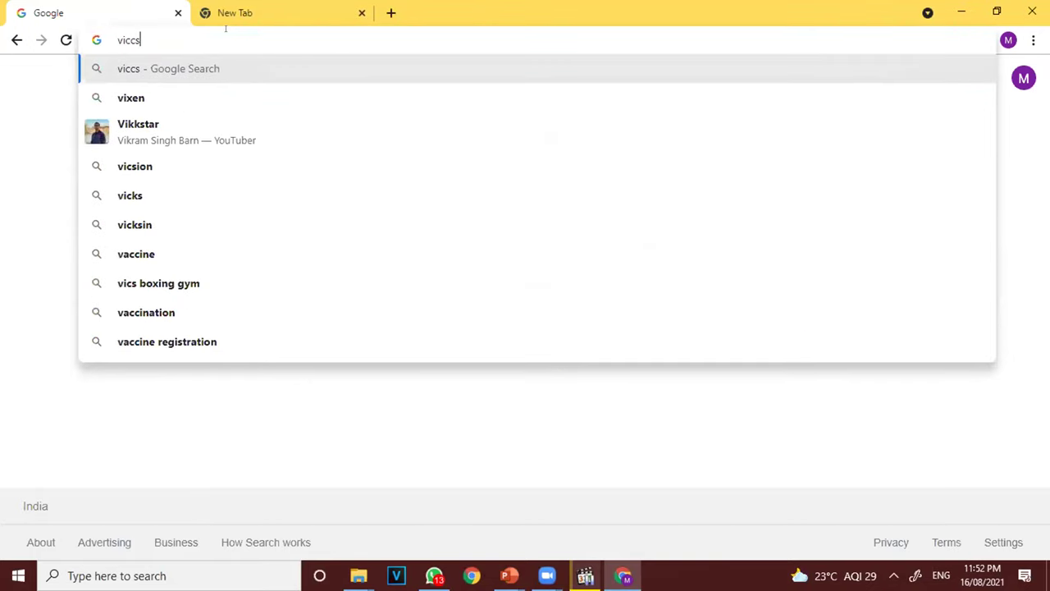
key(Return)
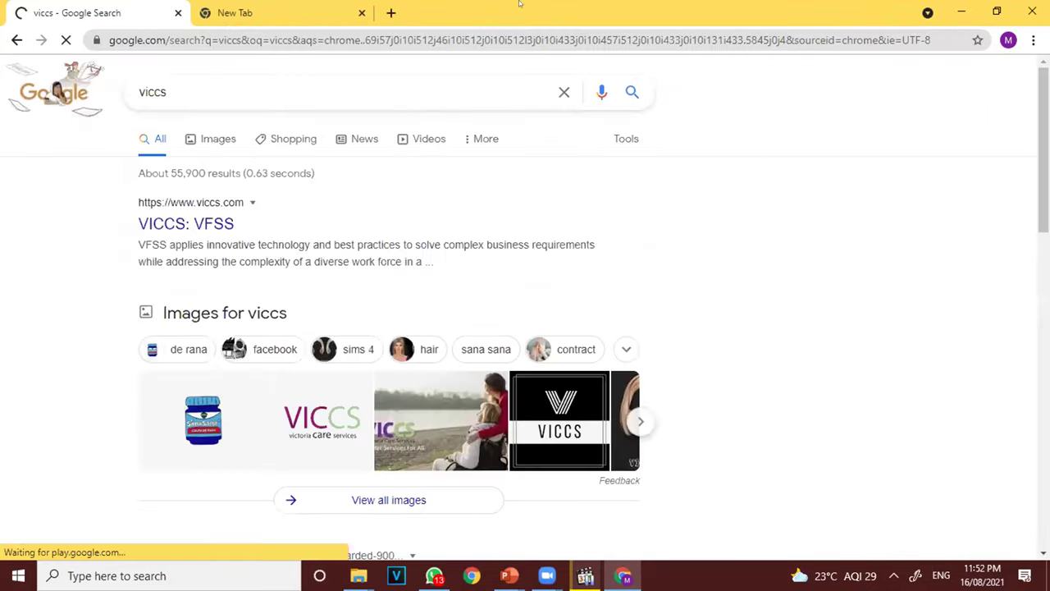
double_click(164, 90)
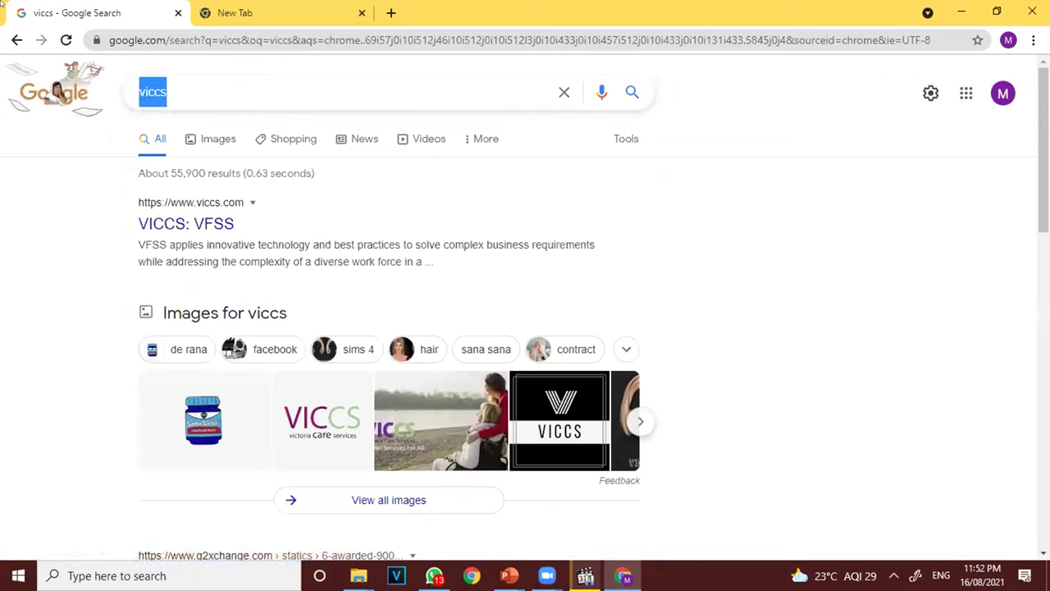
text(wix)
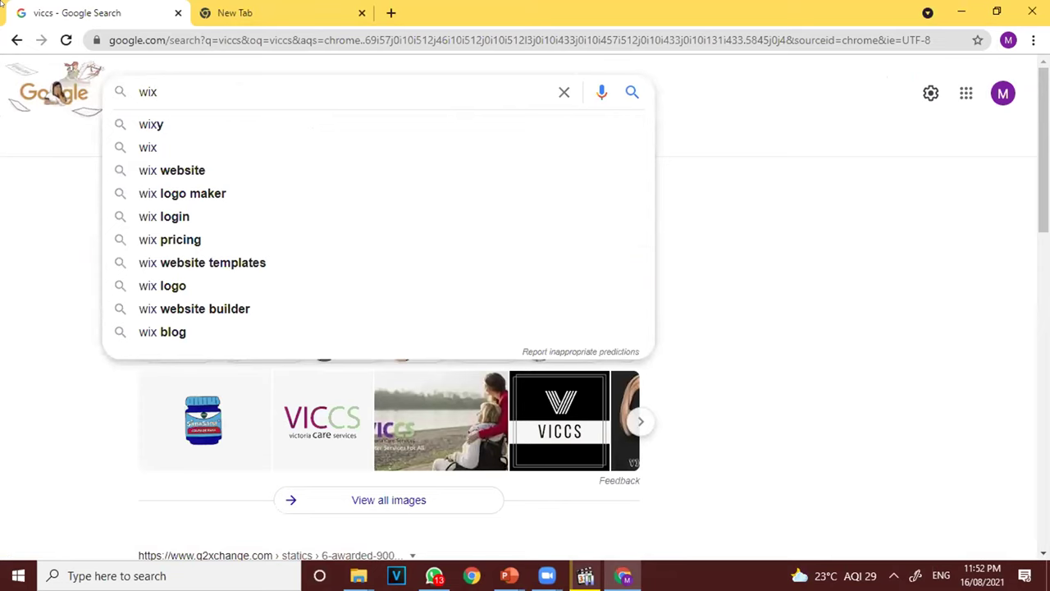
key(Return)
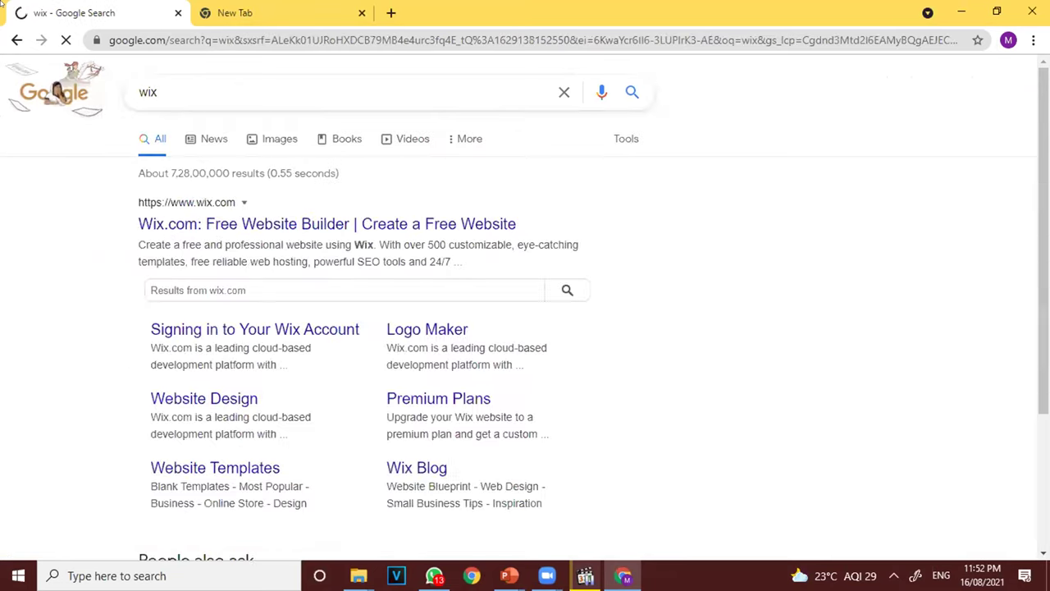
click(293, 225)
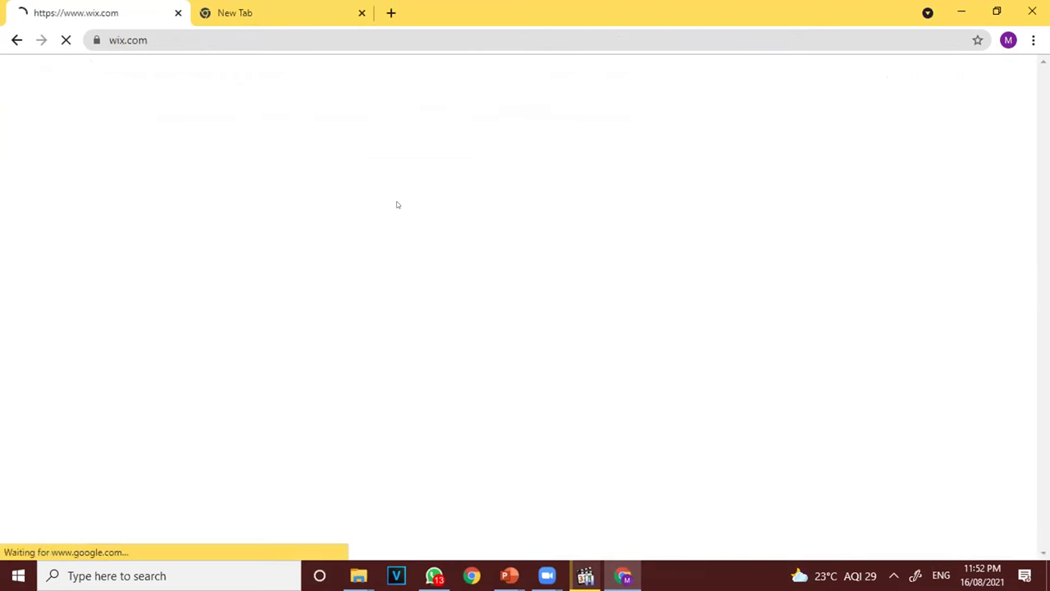
Load Gmail in the blank second tab, then return to the Wix tab.
click(276, 8)
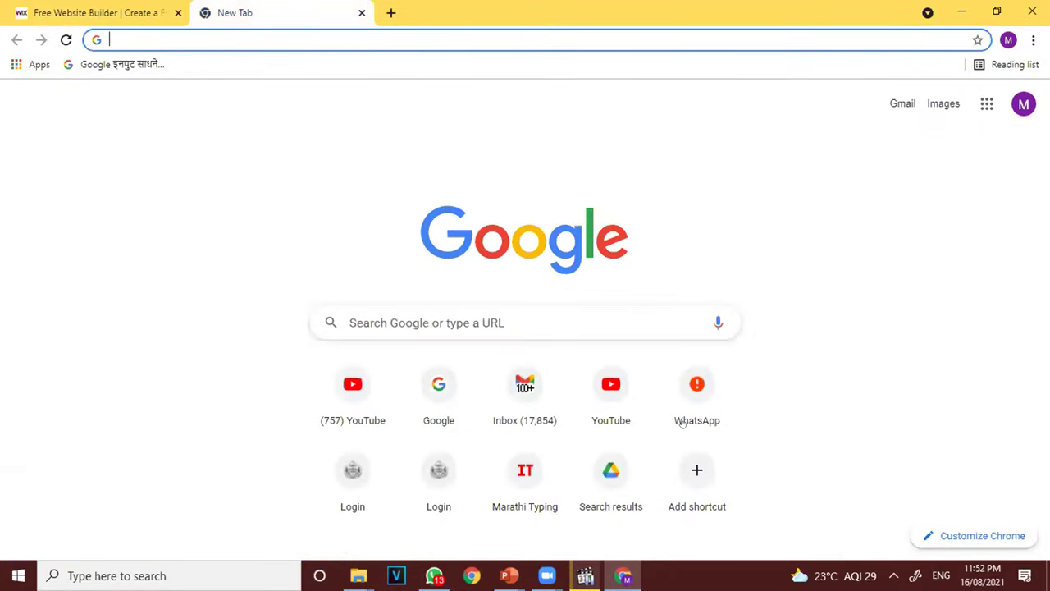
click(902, 103)
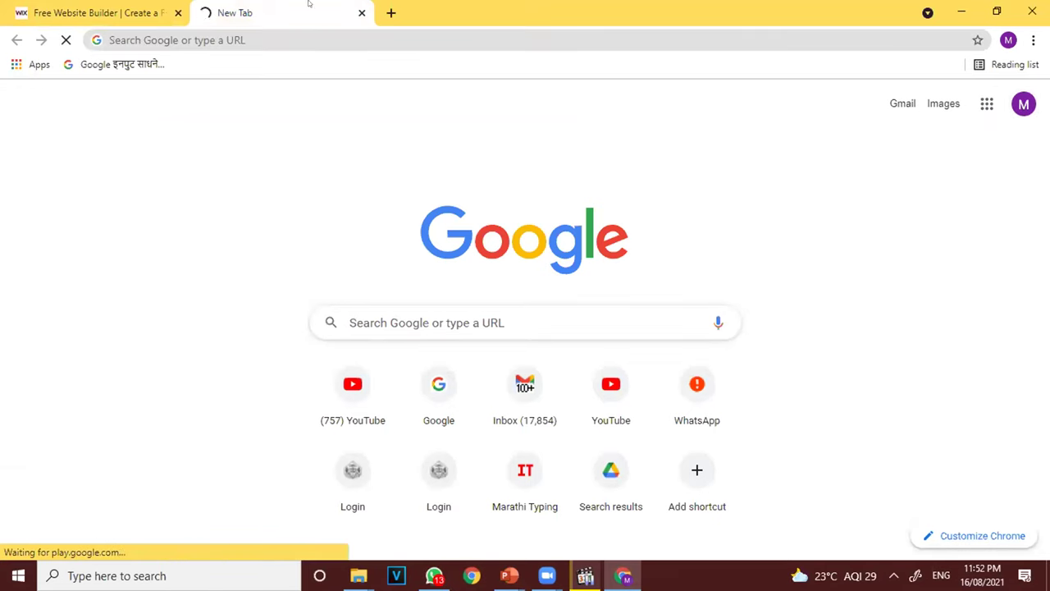
click(78, 7)
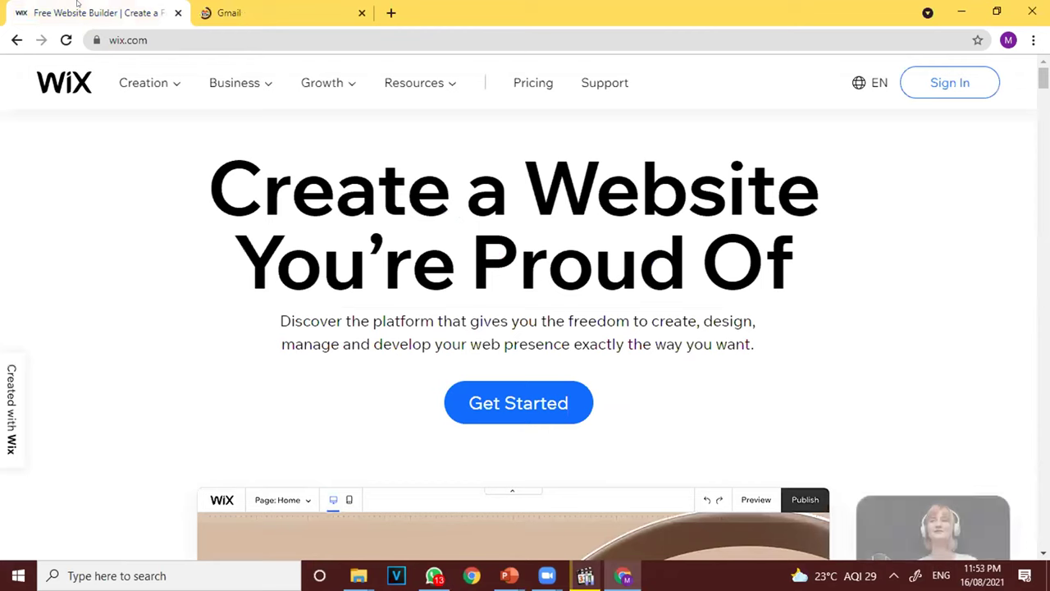
Go to the Wix sign-in page and begin entering the account email.
click(952, 82)
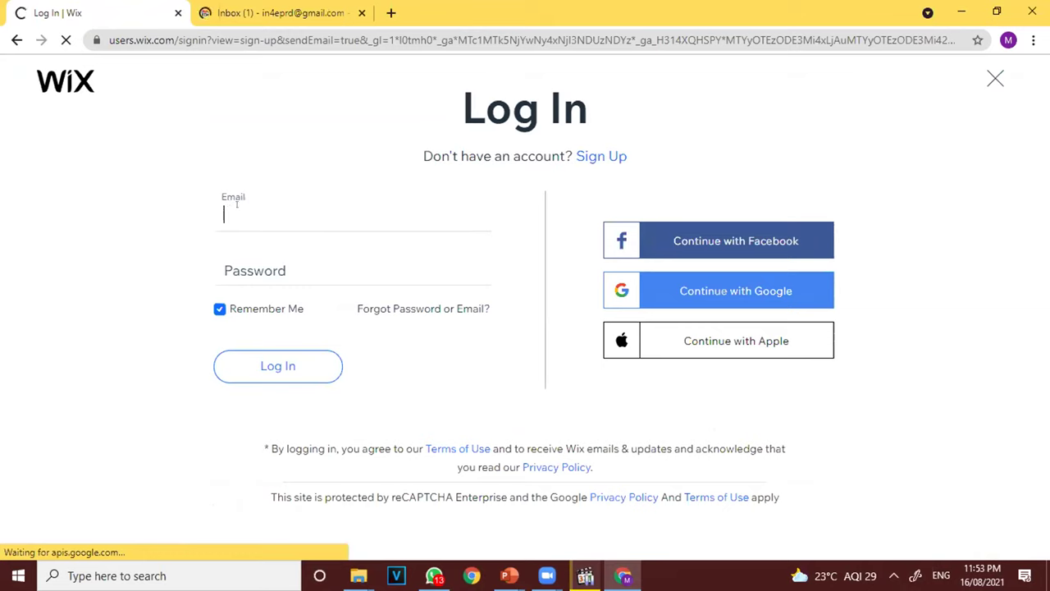
text(iin)
click(580, 206)
key(Tab)
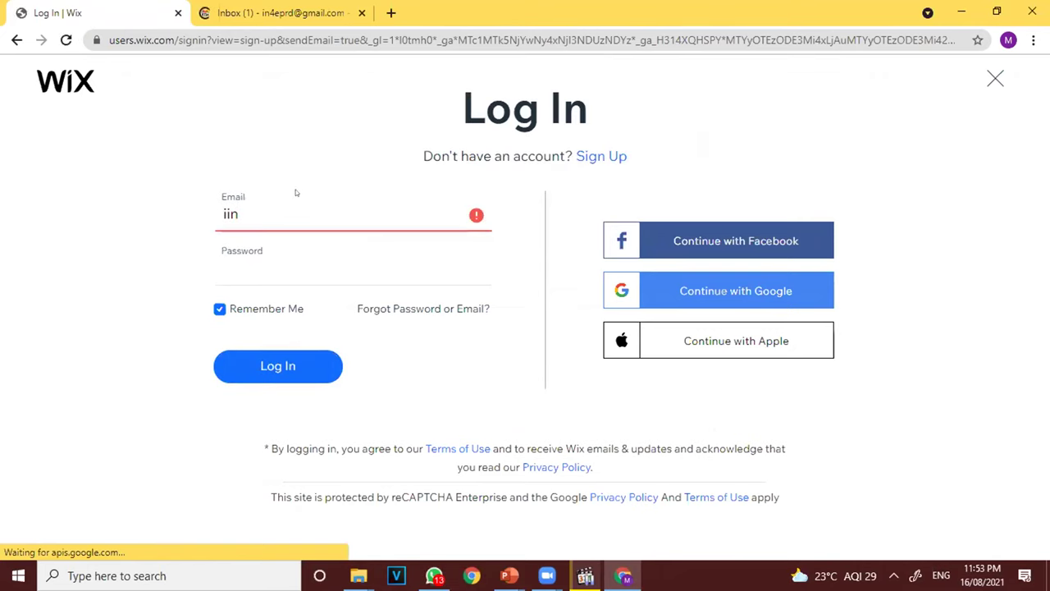
Correct the email to the new Gmail address, enter its password and submit the login.
click(255, 206)
key(BackSpace)
key(BackSpace)
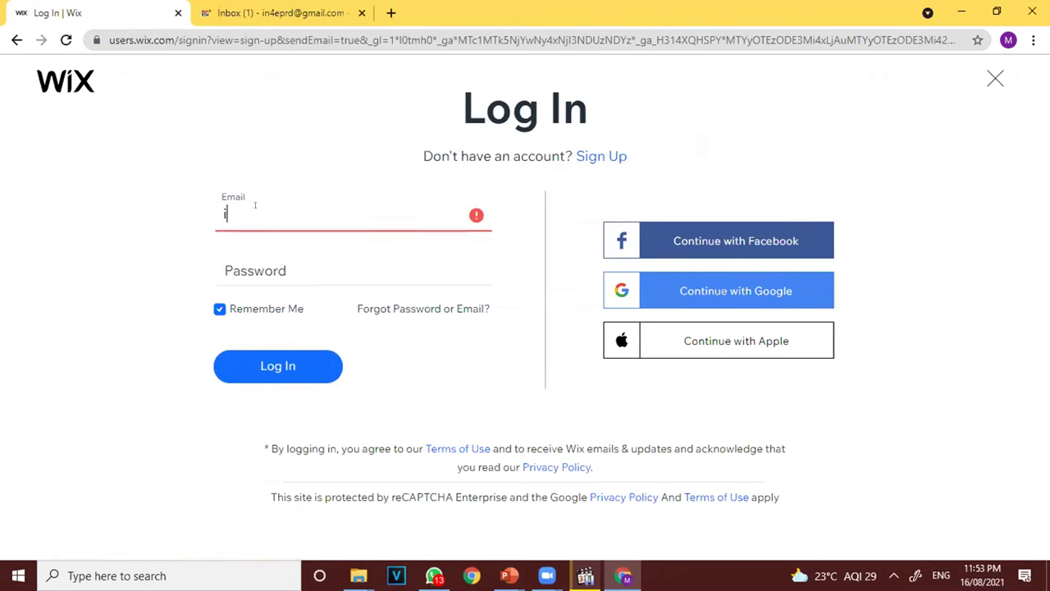
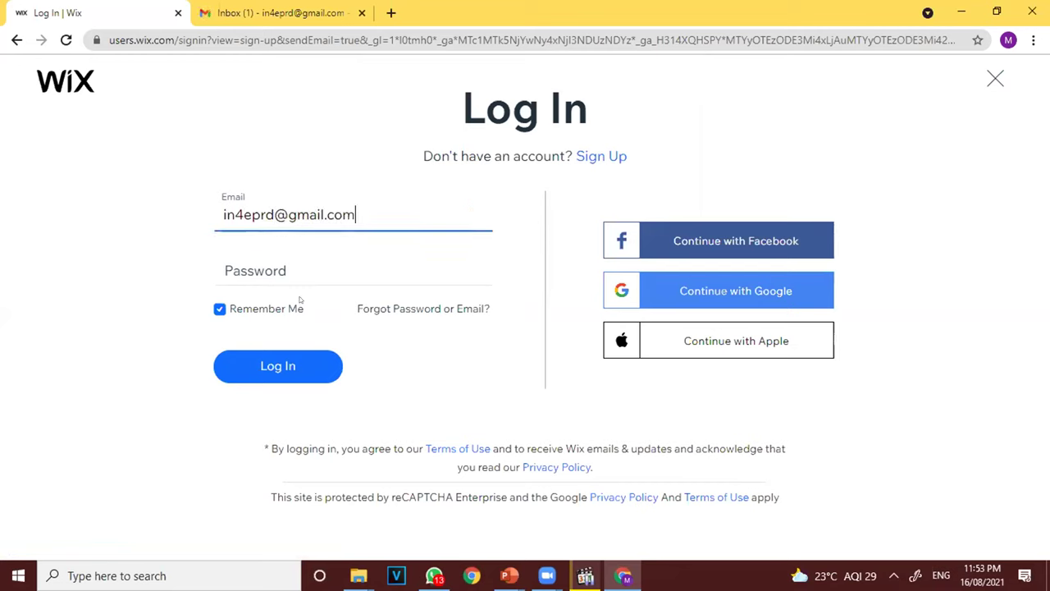
key(Tab)
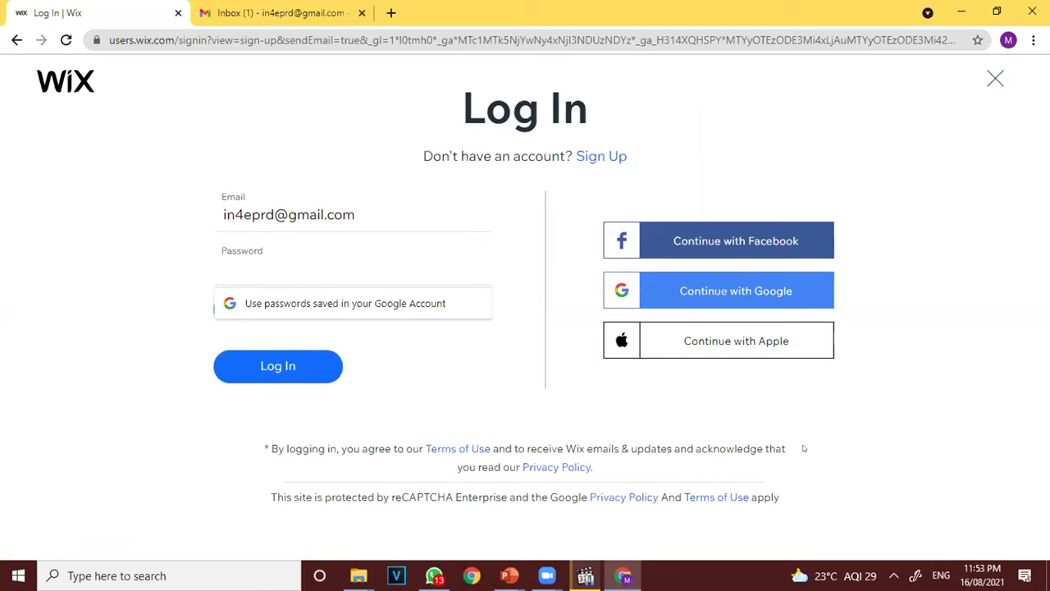
text(••••••)
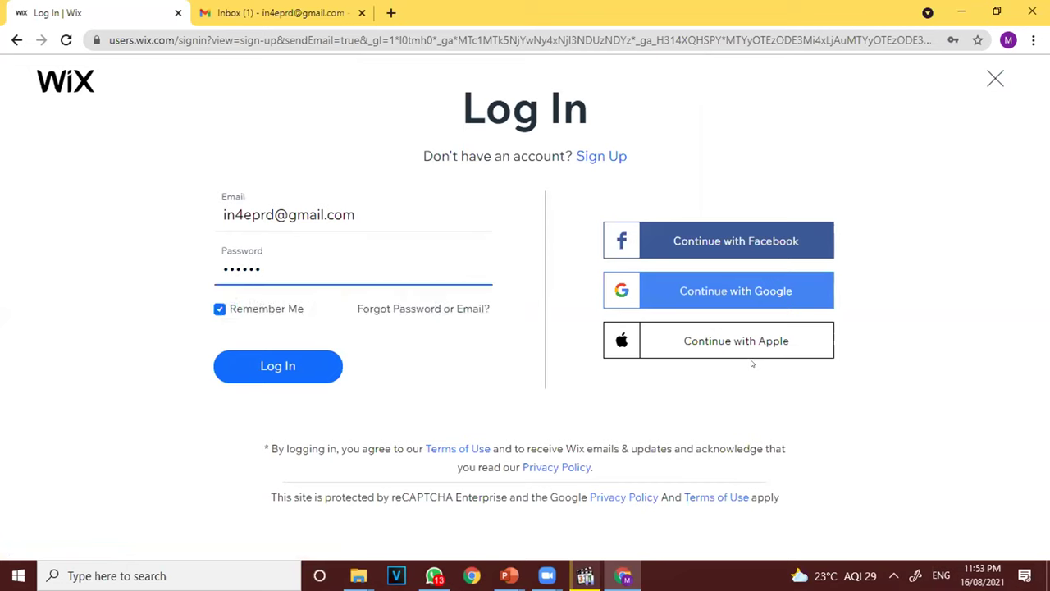
text(•••)
click(263, 371)
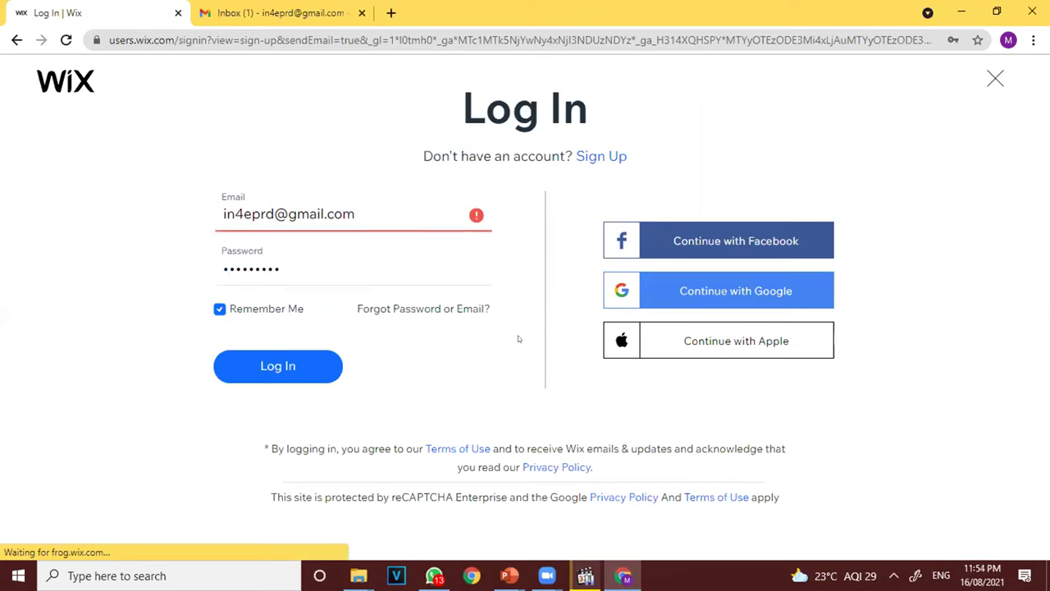
Switch to Sign Up and enter the new Gmail address in both email fields.
click(584, 156)
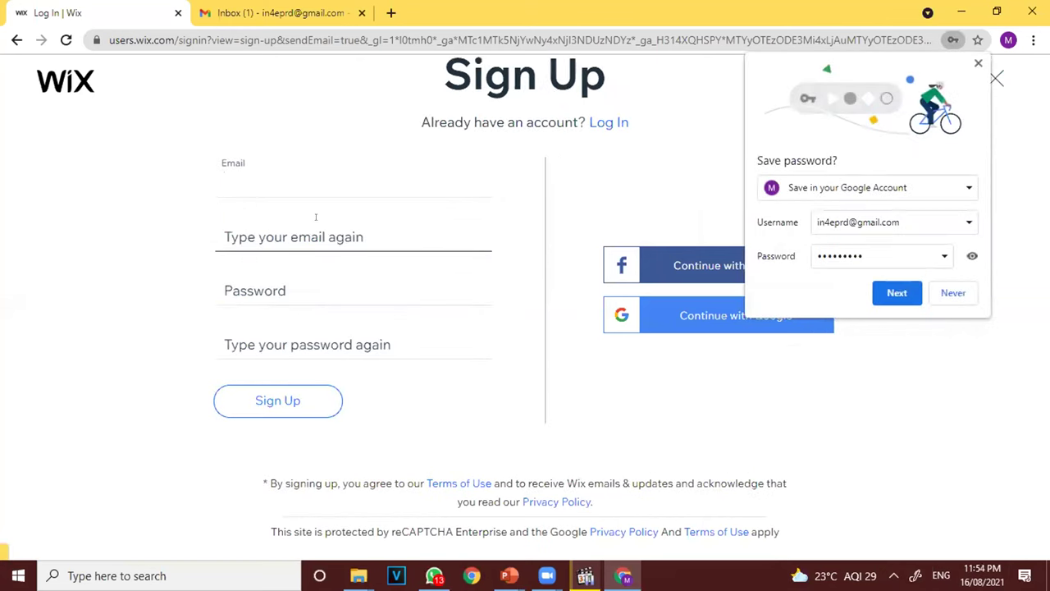
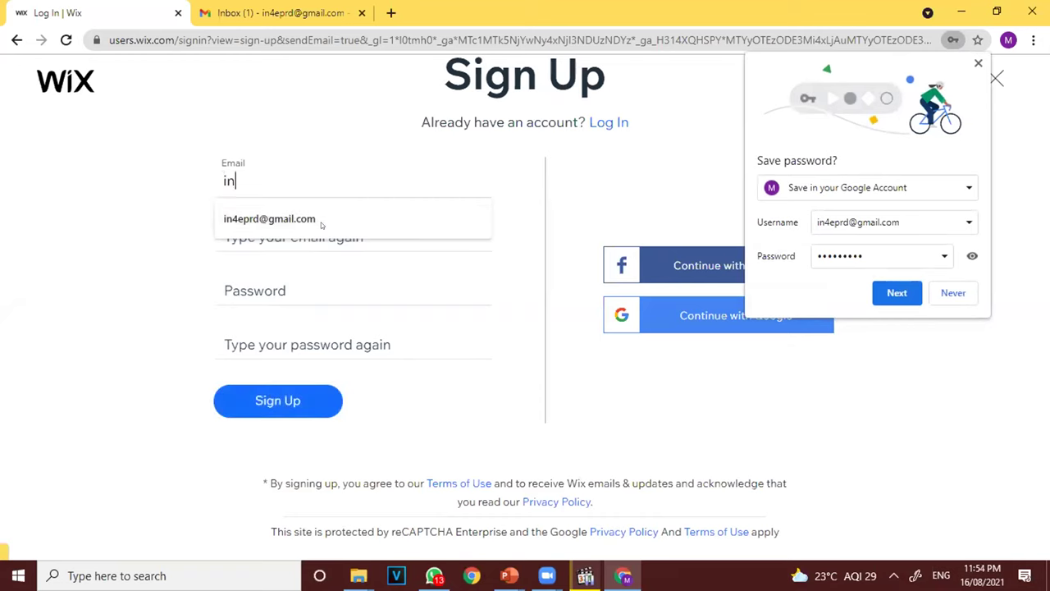
click(321, 225)
click(319, 237)
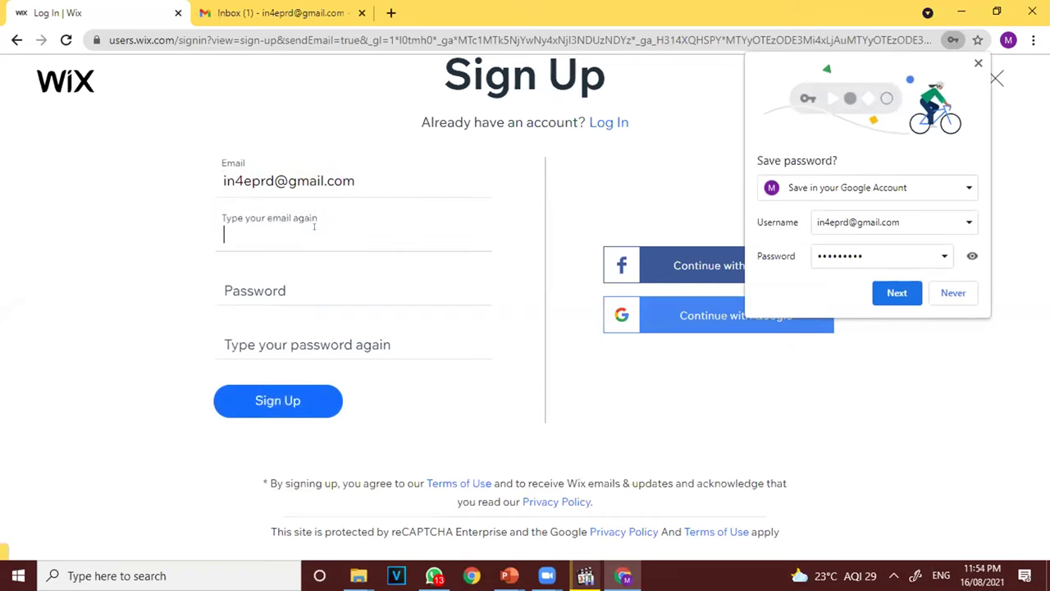
triple_click(360, 172)
text(C)
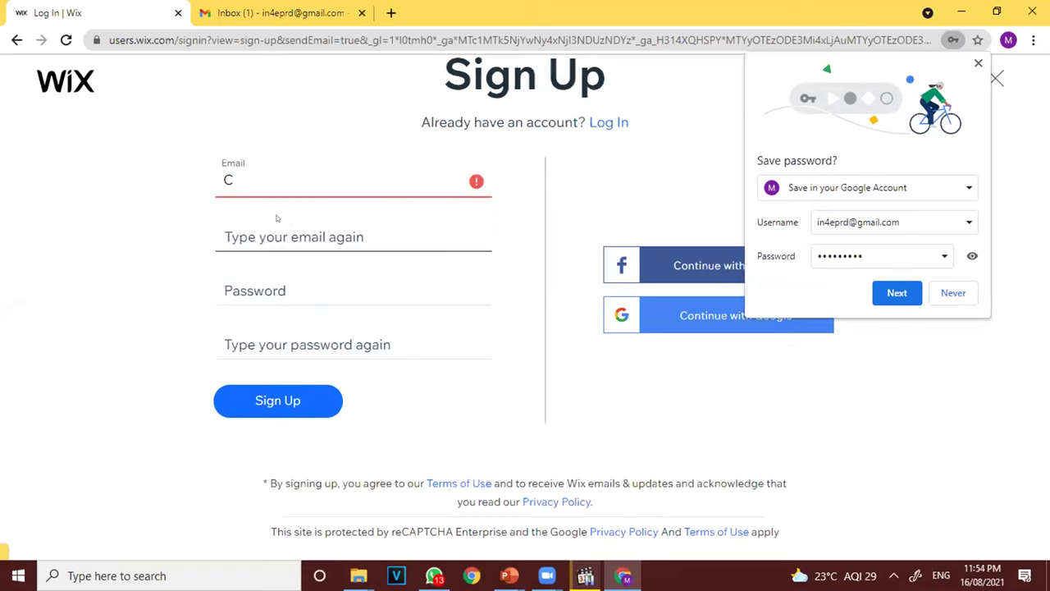
key(ctrl+z)
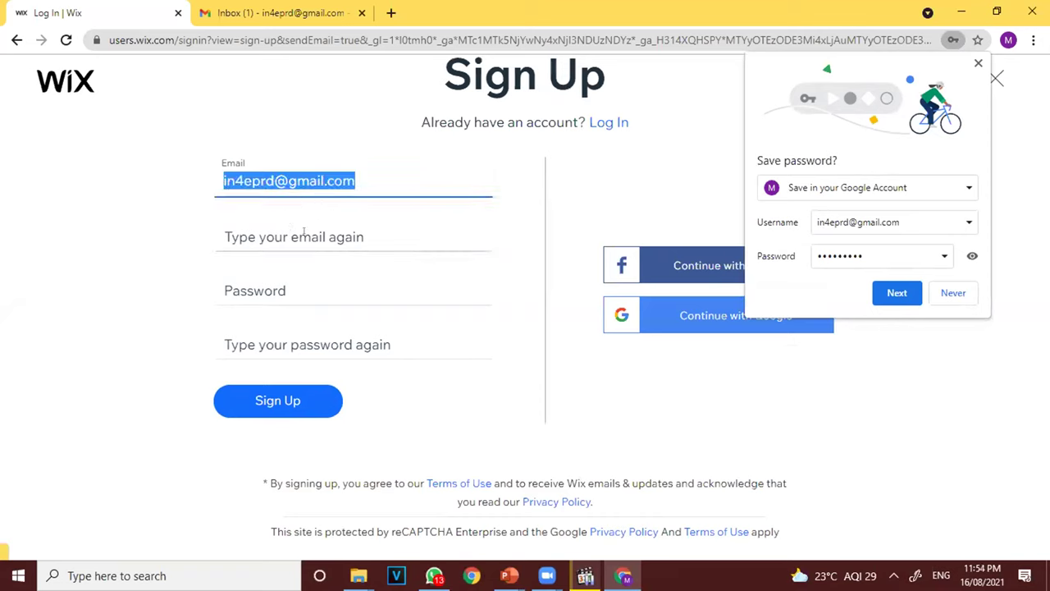
click(303, 235)
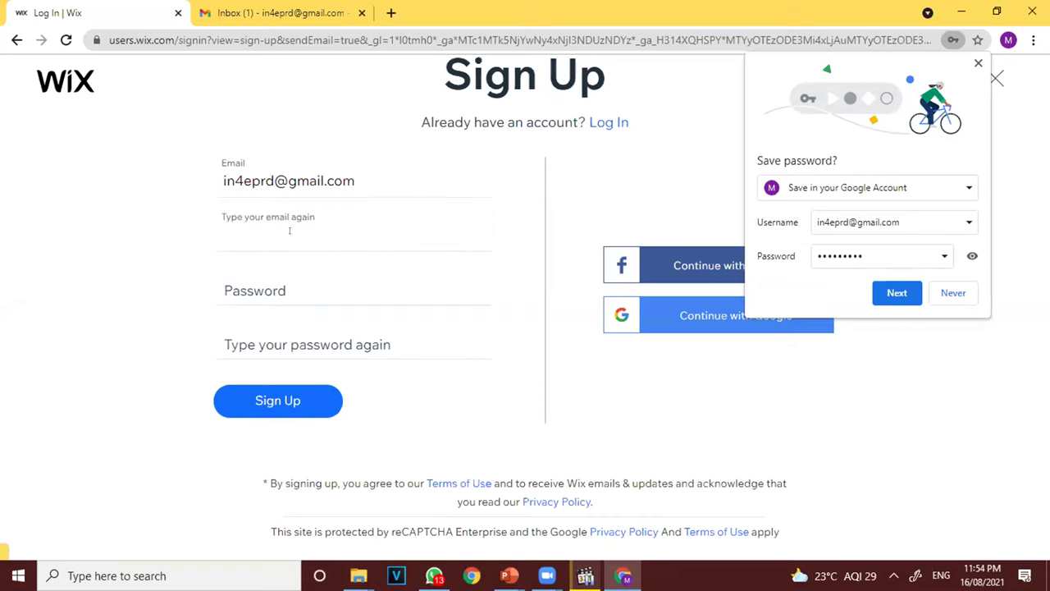
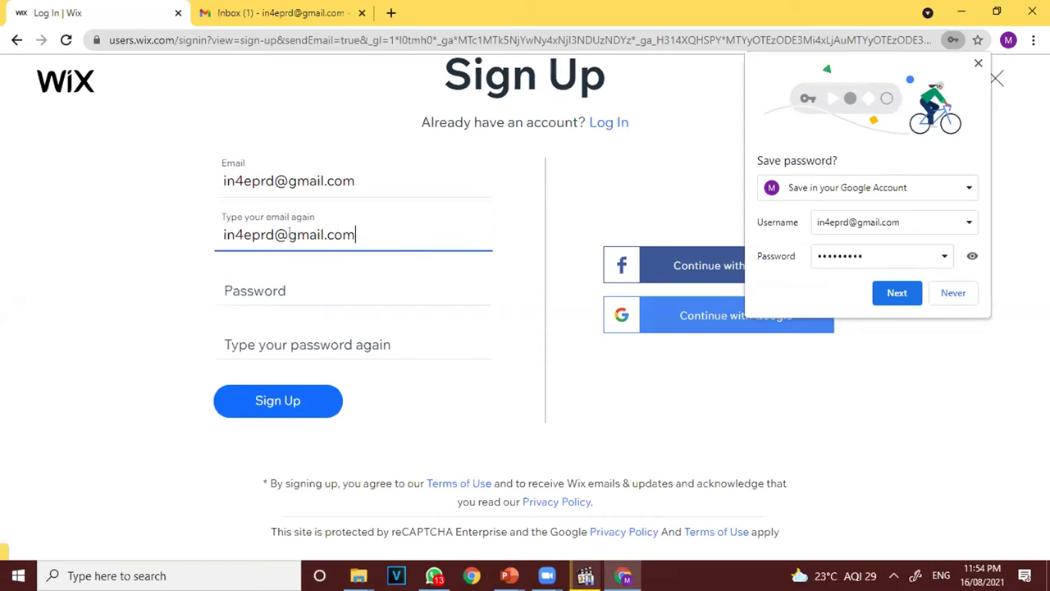
Enter the account password and let the browser save it to the Google account.
click(267, 281)
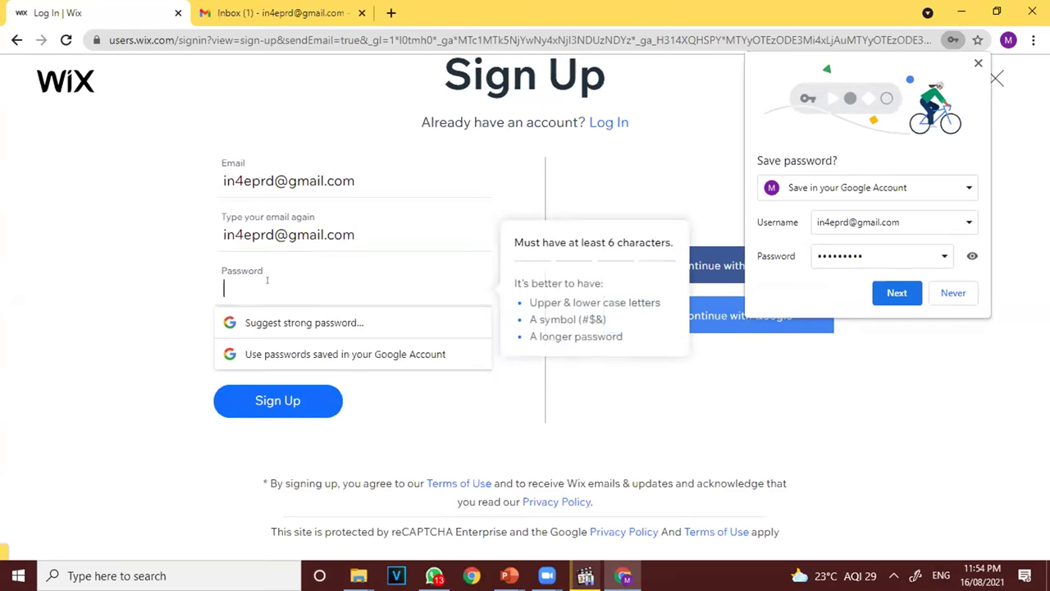
text(••••••)
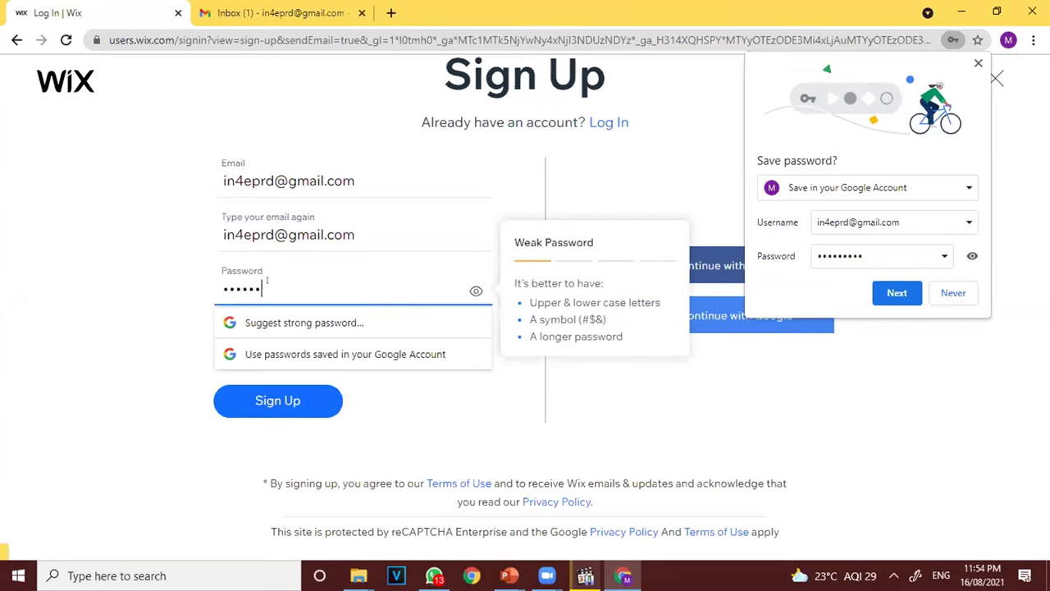
text(•••)
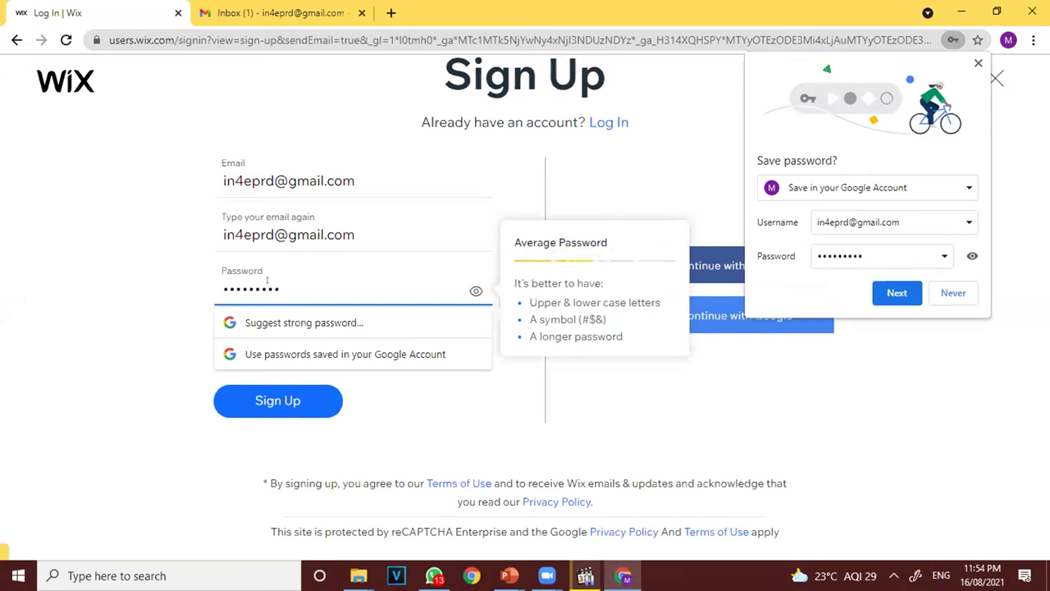
click(127, 278)
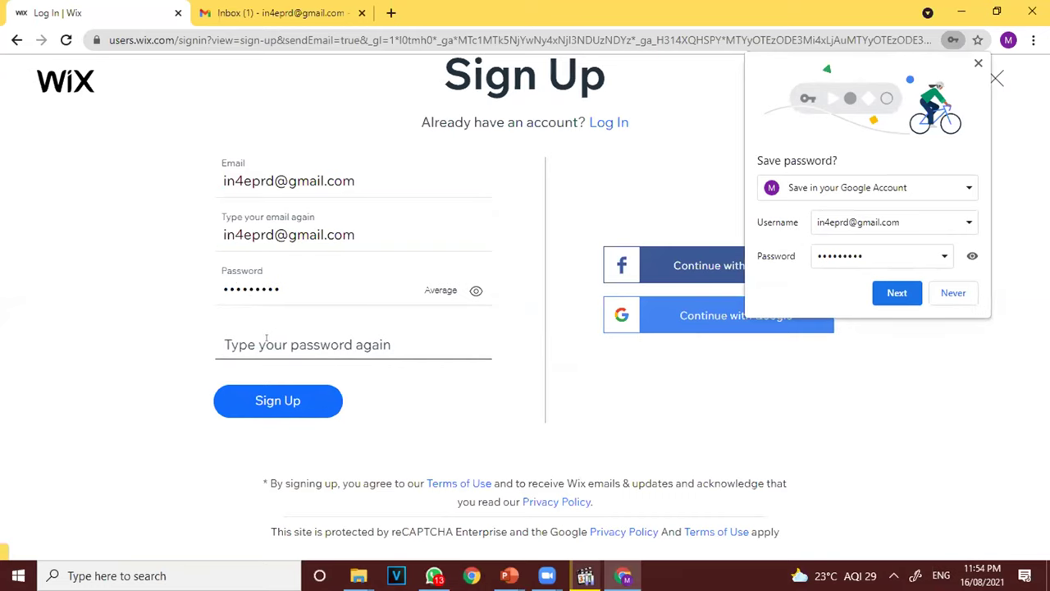
click(881, 292)
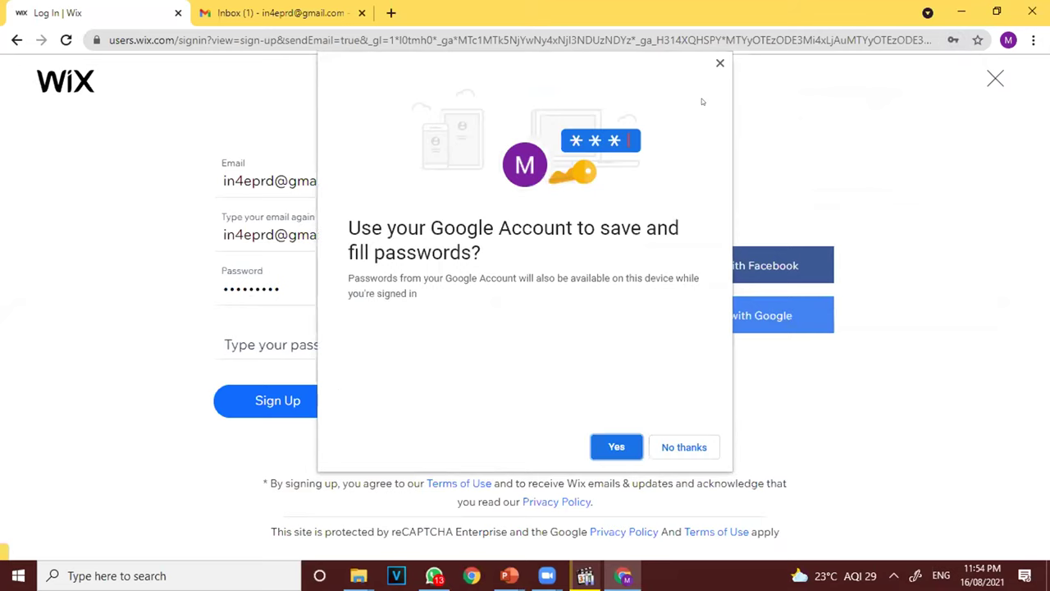
click(617, 448)
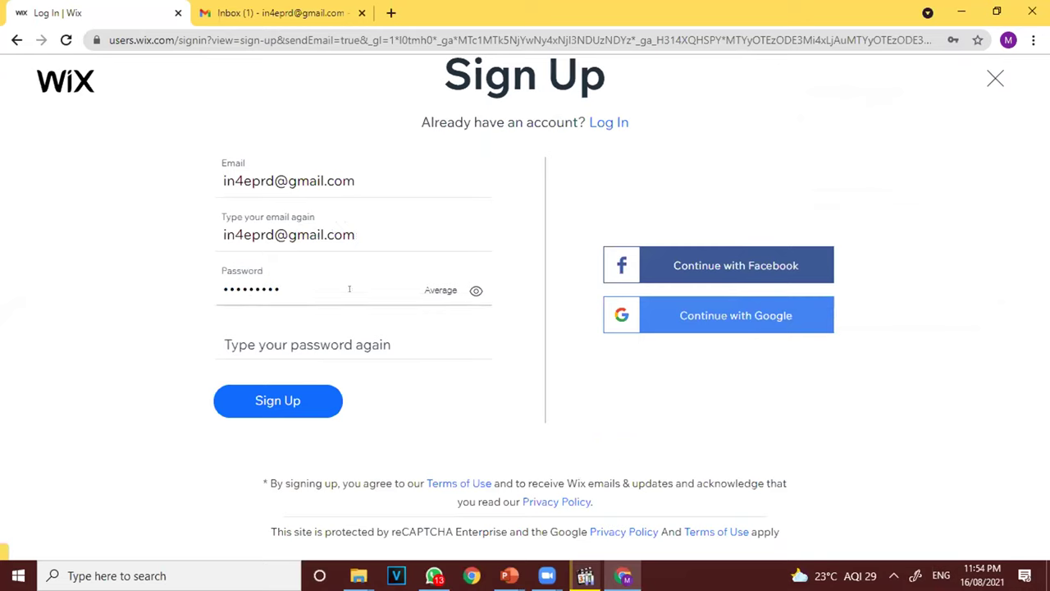
Retype the password in the confirmation field, check the email, and submit the sign-up form.
click(338, 336)
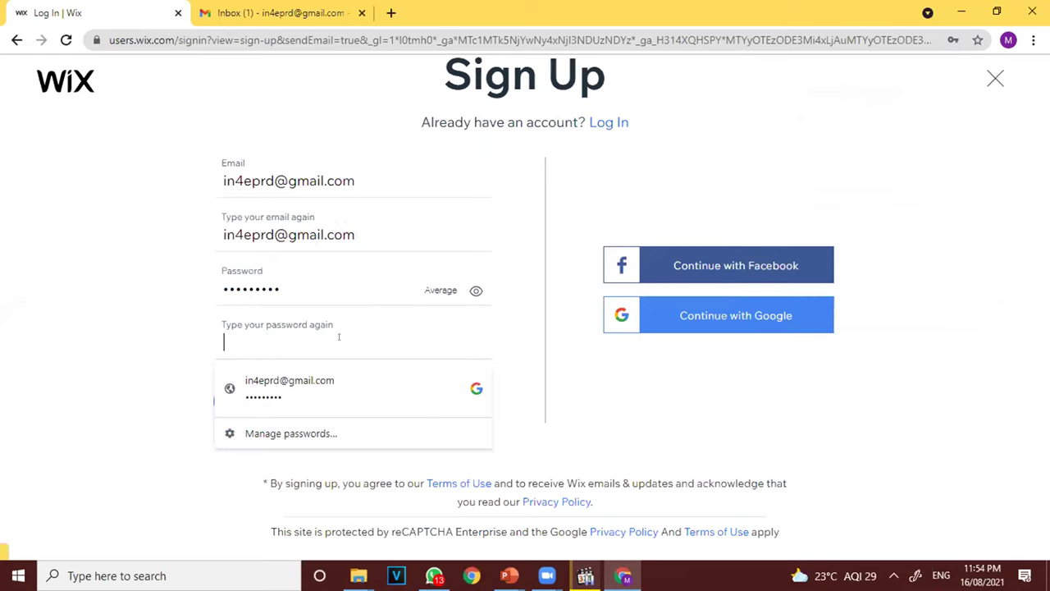
text(••)
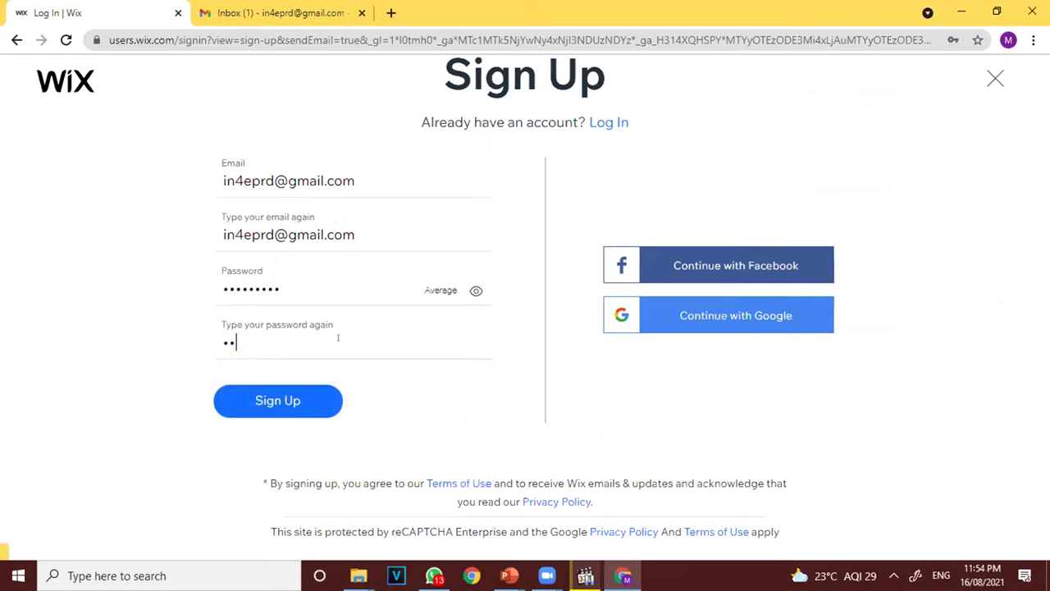
text(•)
text(•••)
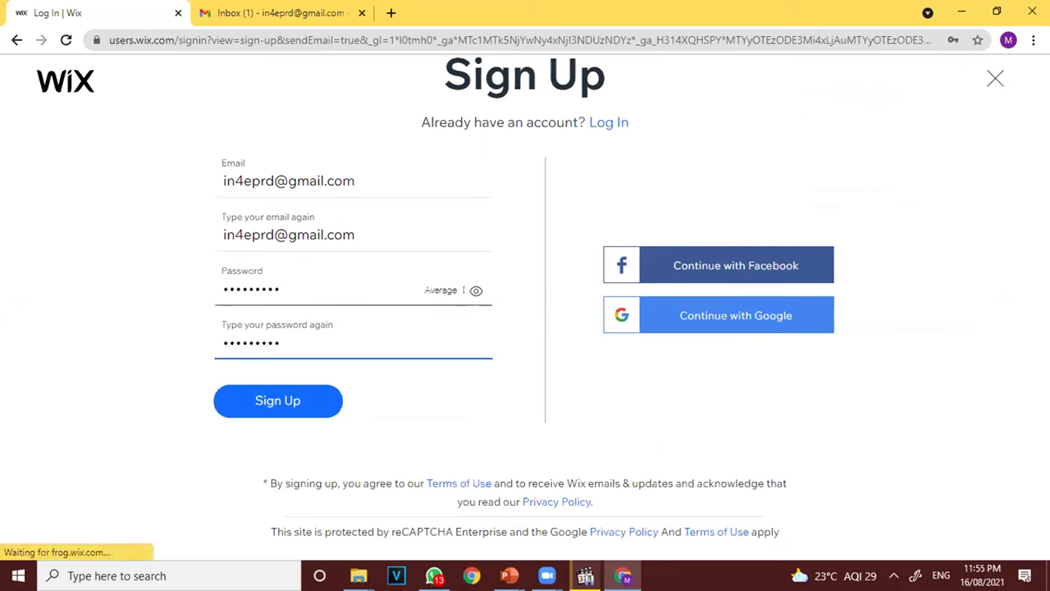
click(475, 290)
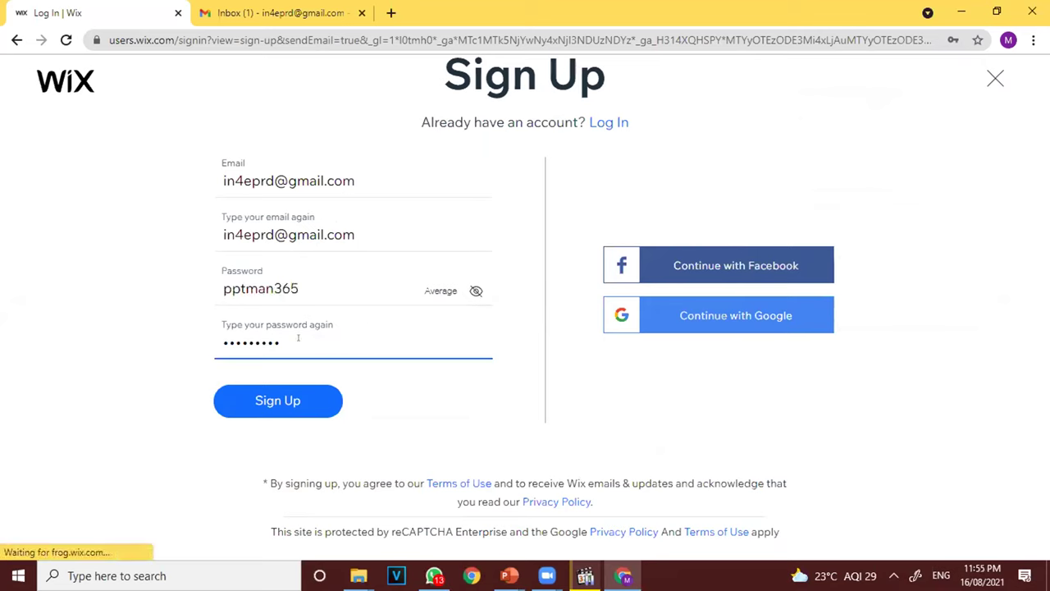
drag(288, 337, 2, 324)
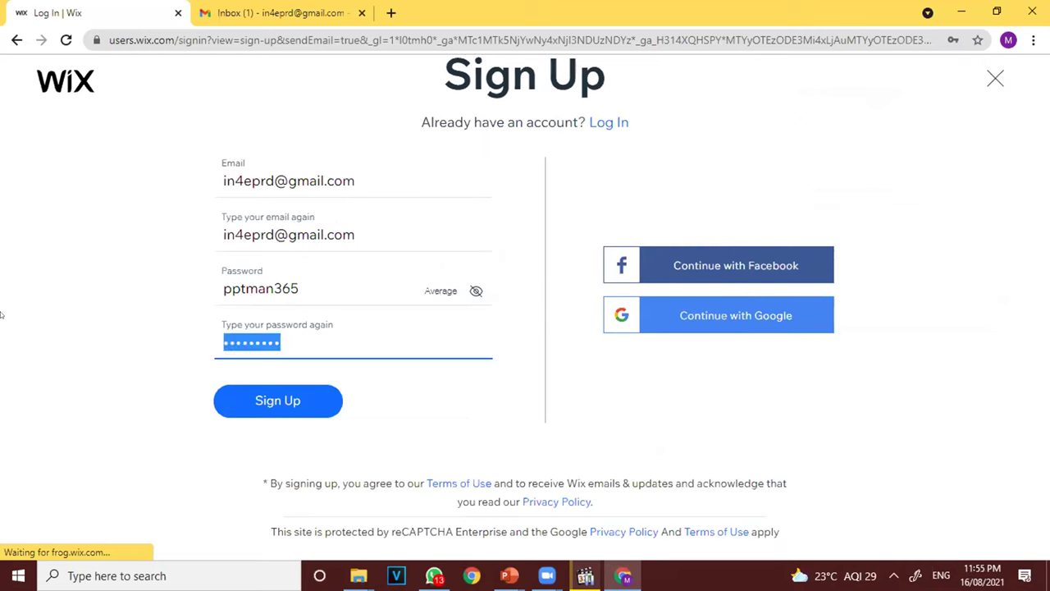
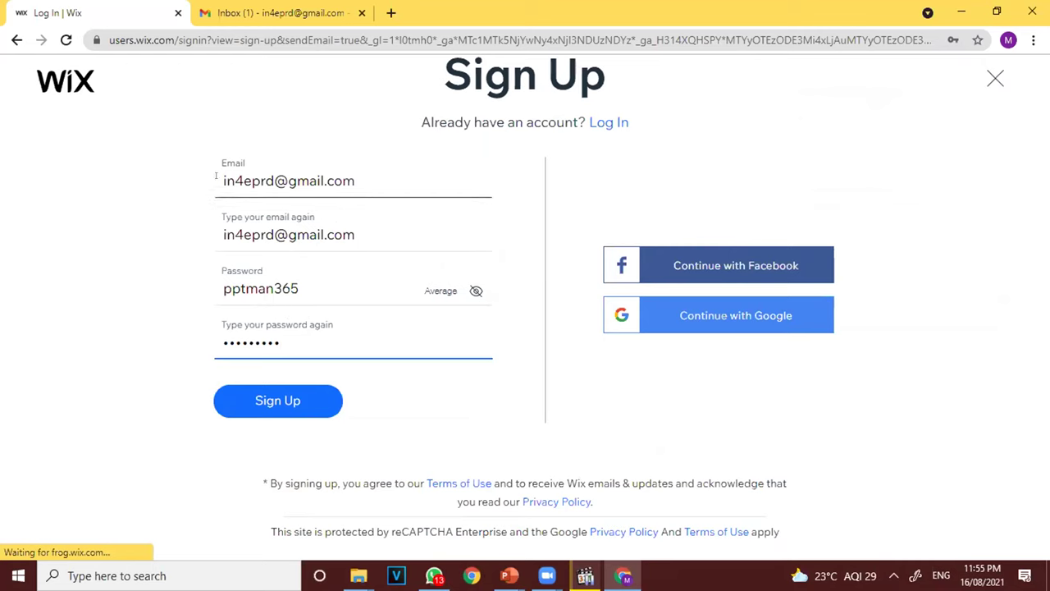
drag(217, 179, 276, 181)
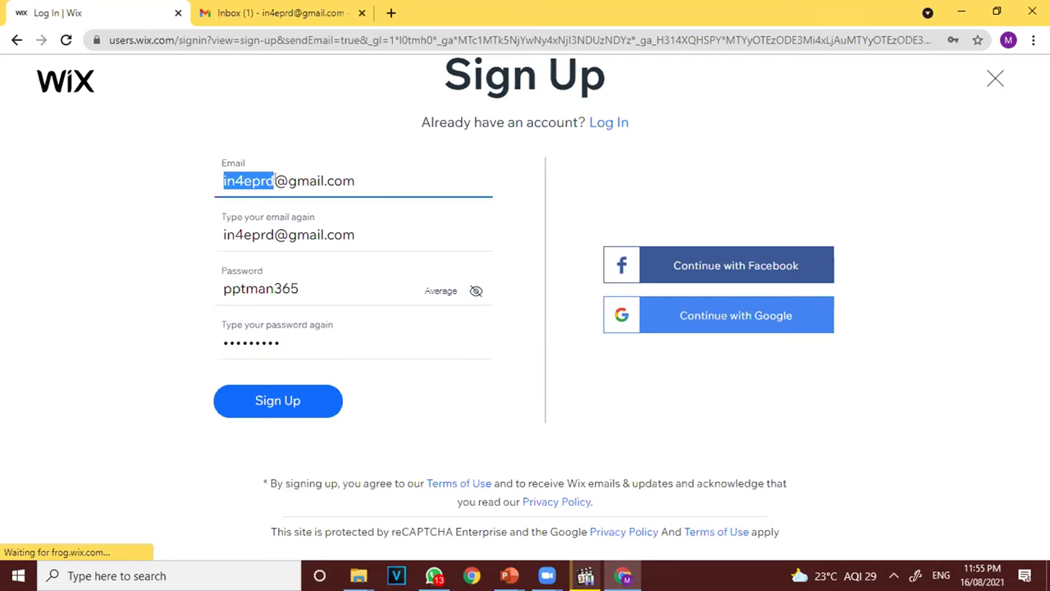
click(125, 225)
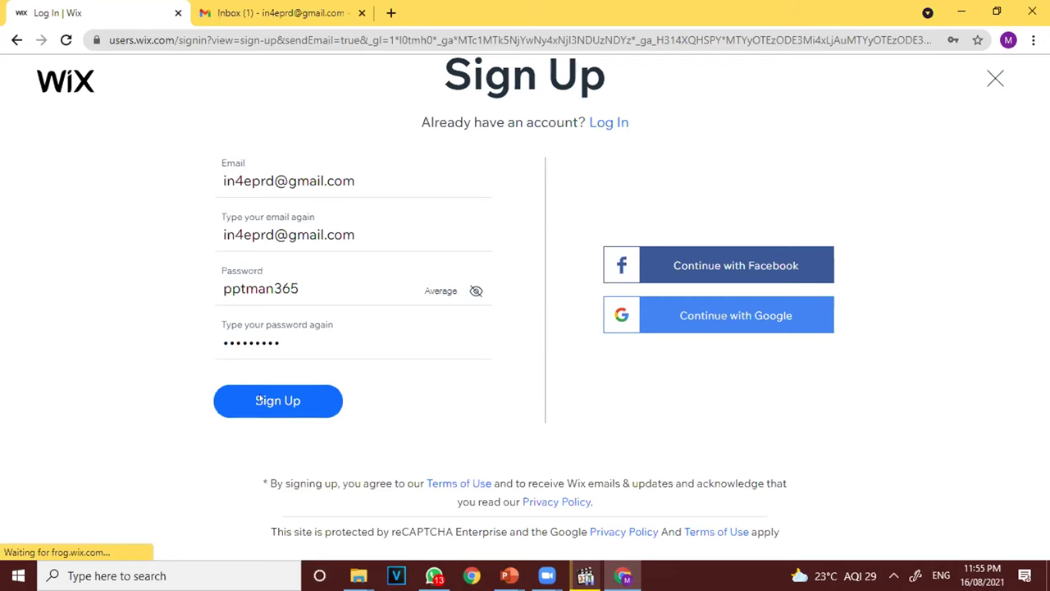
click(255, 400)
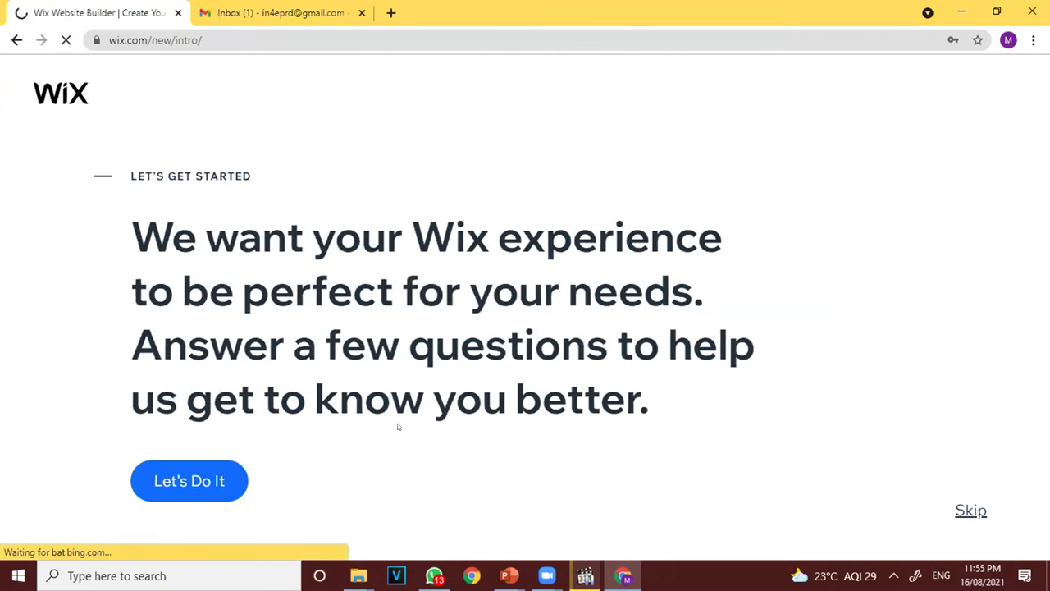
Begin the onboarding questions and try out the 'site for' choices without picking one.
click(177, 484)
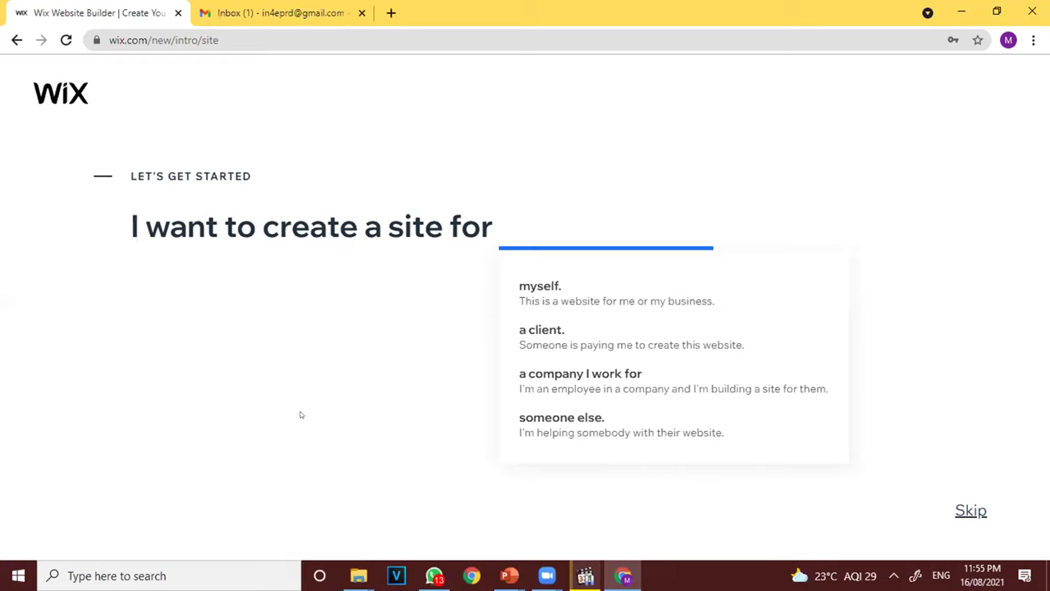
click(300, 415)
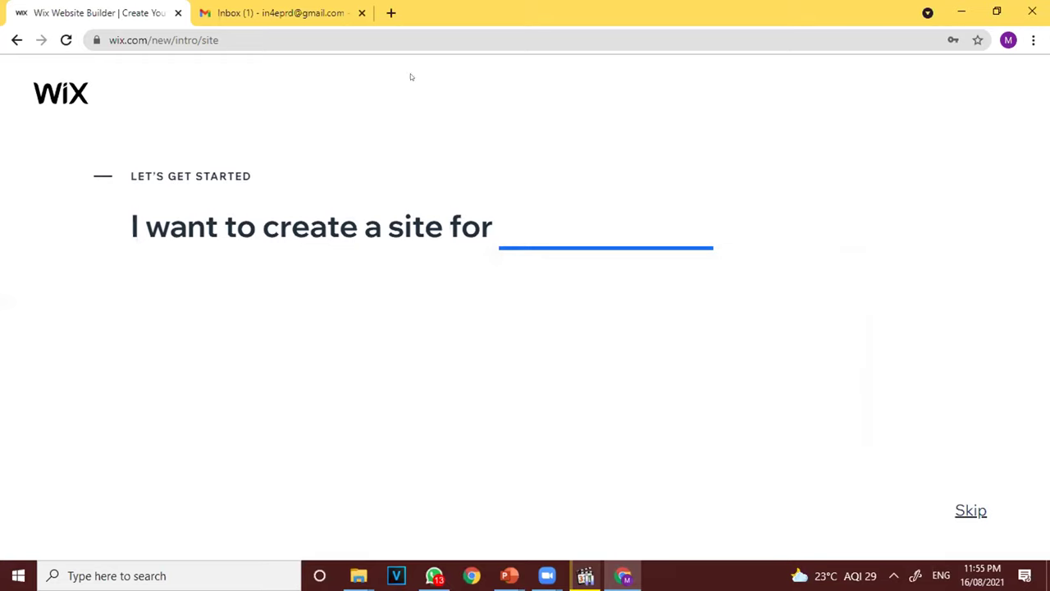
click(567, 250)
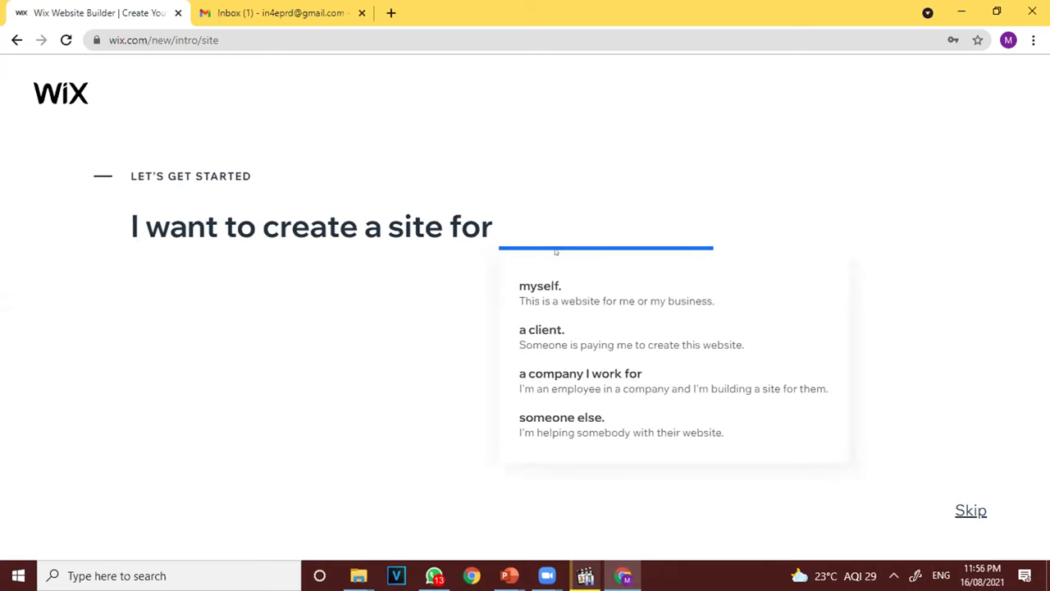
click(430, 312)
click(568, 248)
click(420, 290)
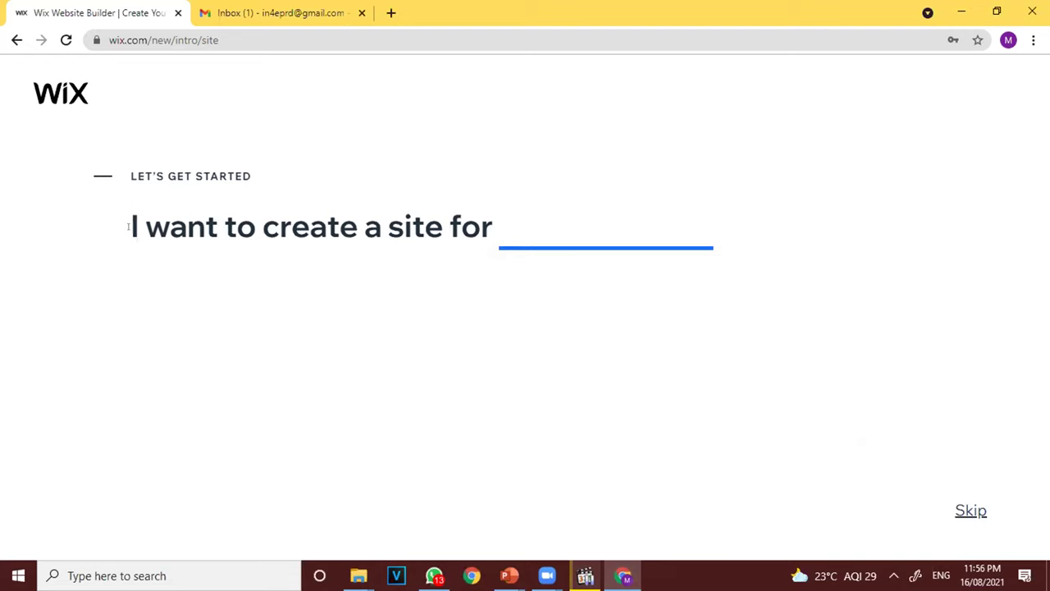
Highlight parts of the question sentence, then open the 'I want to create a site for' dropdown.
mouse_move(139, 226)
mouse_down()
mouse_move(496, 228)
mouse_move(87, 237)
mouse_move(386, 218)
mouse_move(505, 230)
mouse_move(68, 227)
mouse_move(494, 227)
mouse_move(102, 227)
mouse_move(486, 203)
mouse_move(481, 227)
mouse_move(130, 232)
mouse_up()
click(139, 228)
double_click(141, 229)
click(213, 205)
double_click(221, 236)
double_click(254, 217)
click(544, 228)
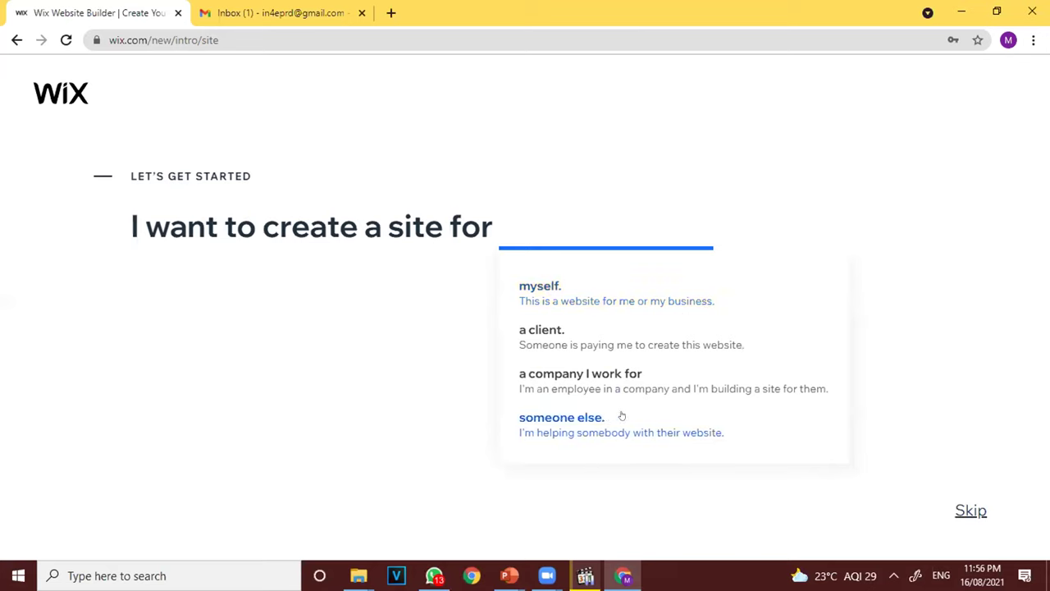
Answer 'myself.', 'a business' and 'built sites professionally.' in the onboarding dropdowns.
click(543, 287)
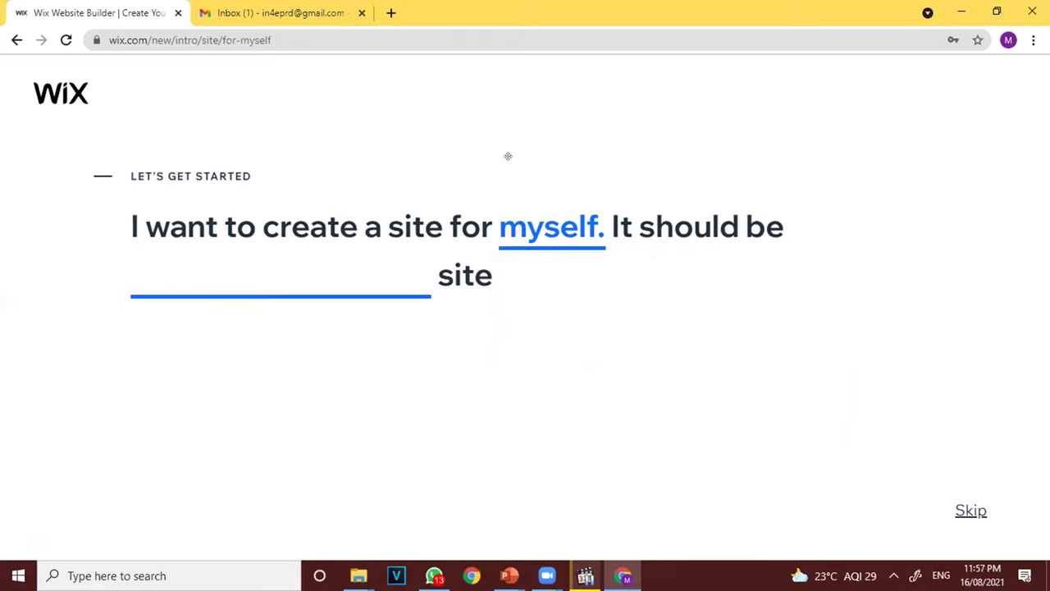
click(350, 277)
click(497, 342)
click(211, 279)
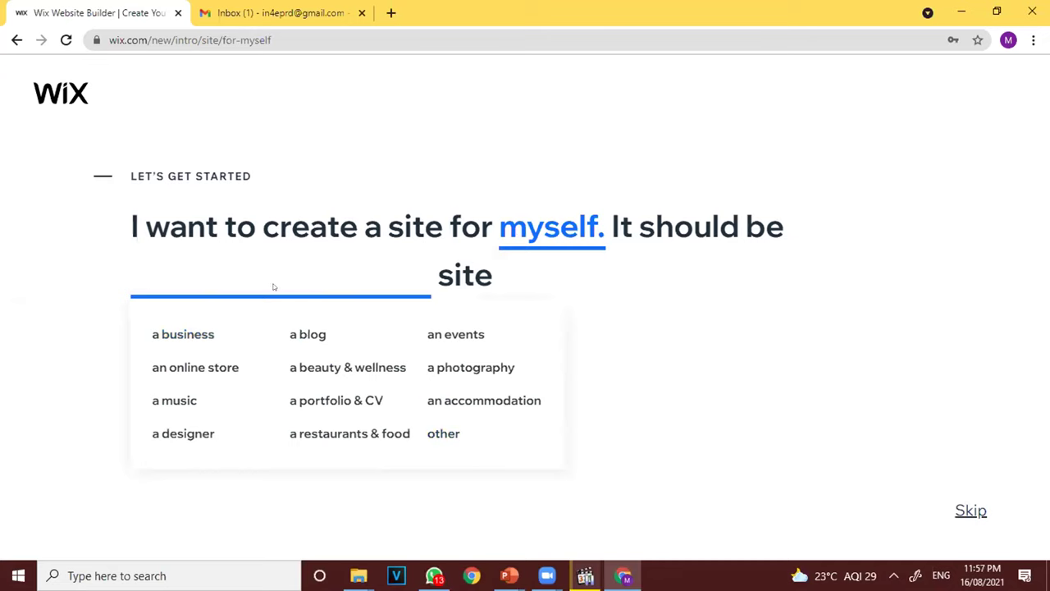
click(112, 401)
click(228, 292)
click(174, 337)
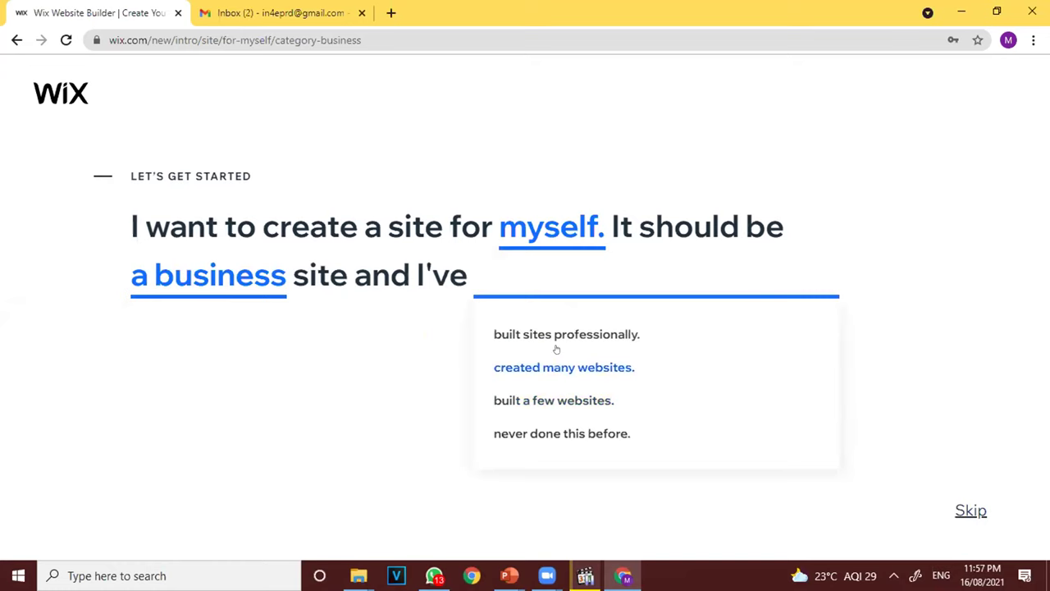
click(556, 329)
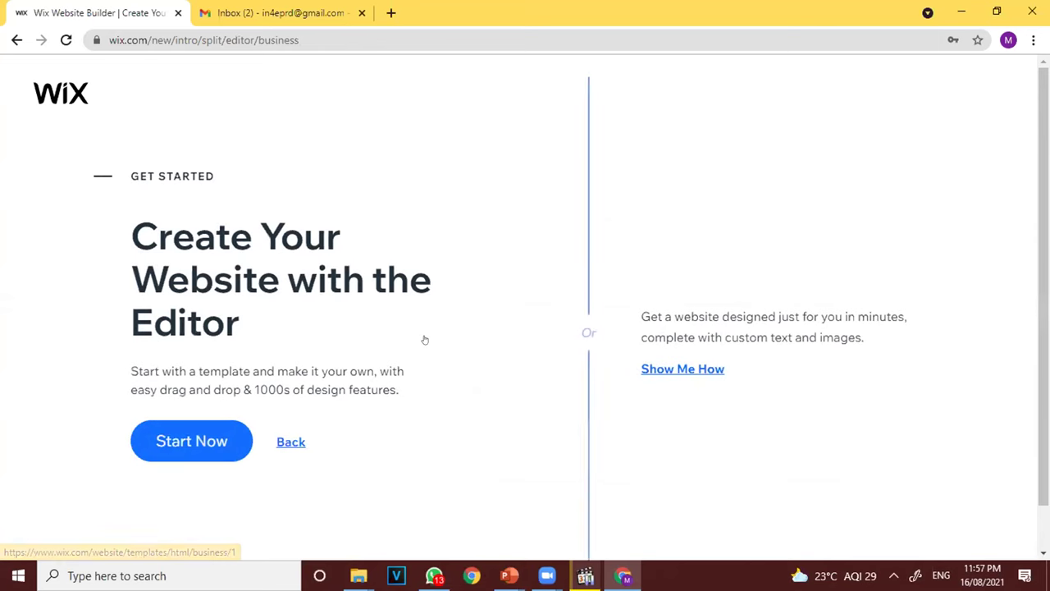
Choose Start Now under 'Create Your Website with the Editor' to pick a template.
scroll(425, 338, down, 1)
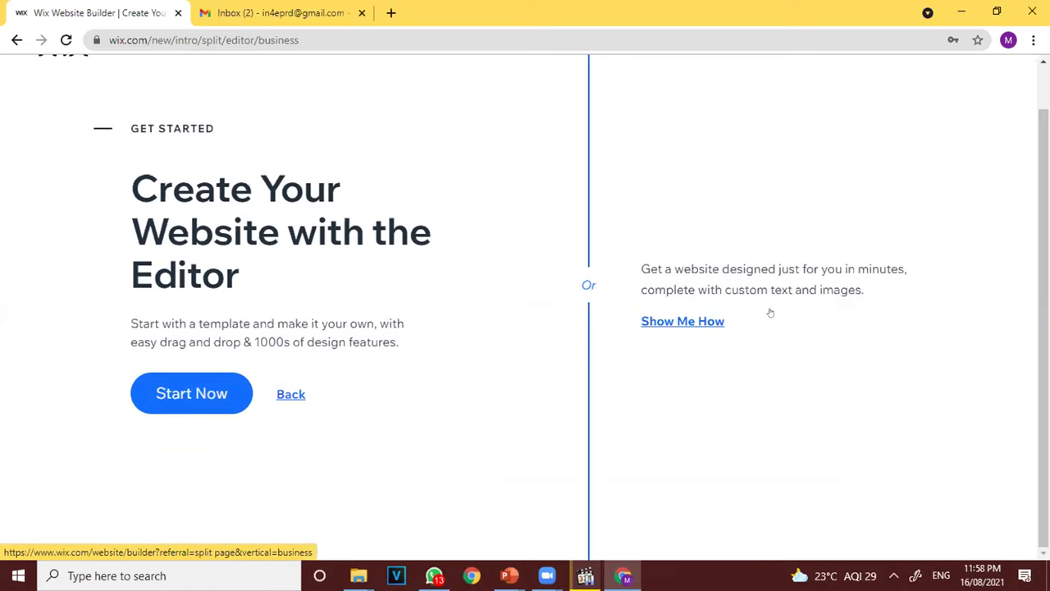
click(169, 393)
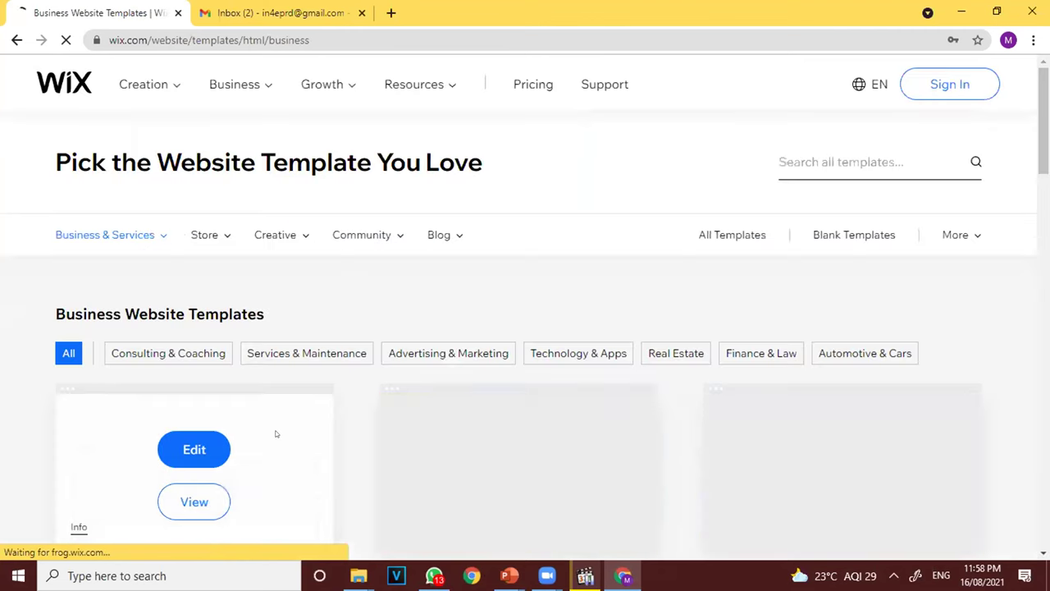
Browse the template gallery and filter it to Consulting & Coaching templates.
scroll(410, 279, down, 3)
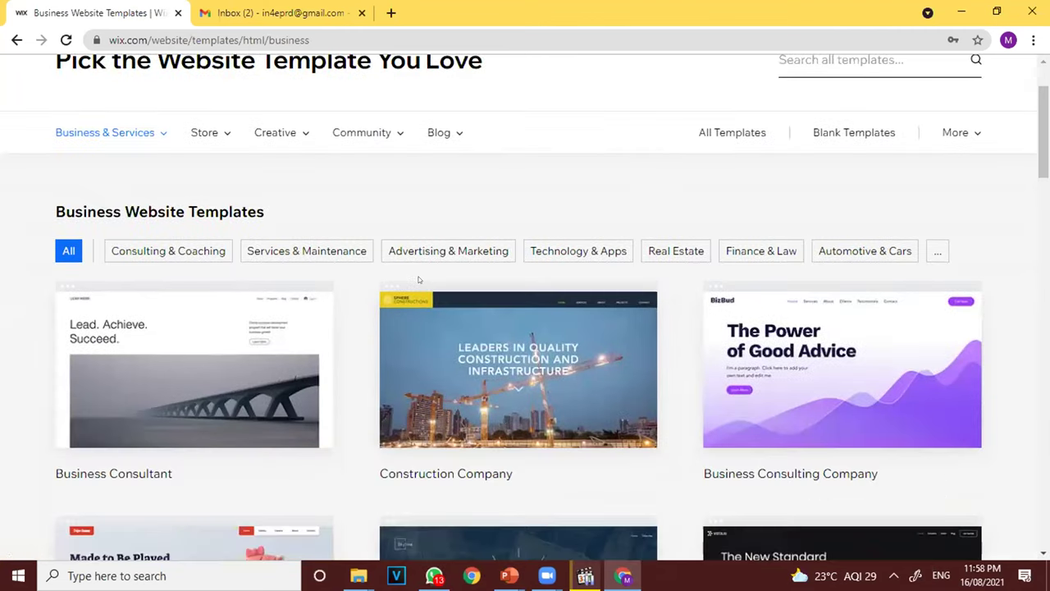
scroll(412, 284, down, 1)
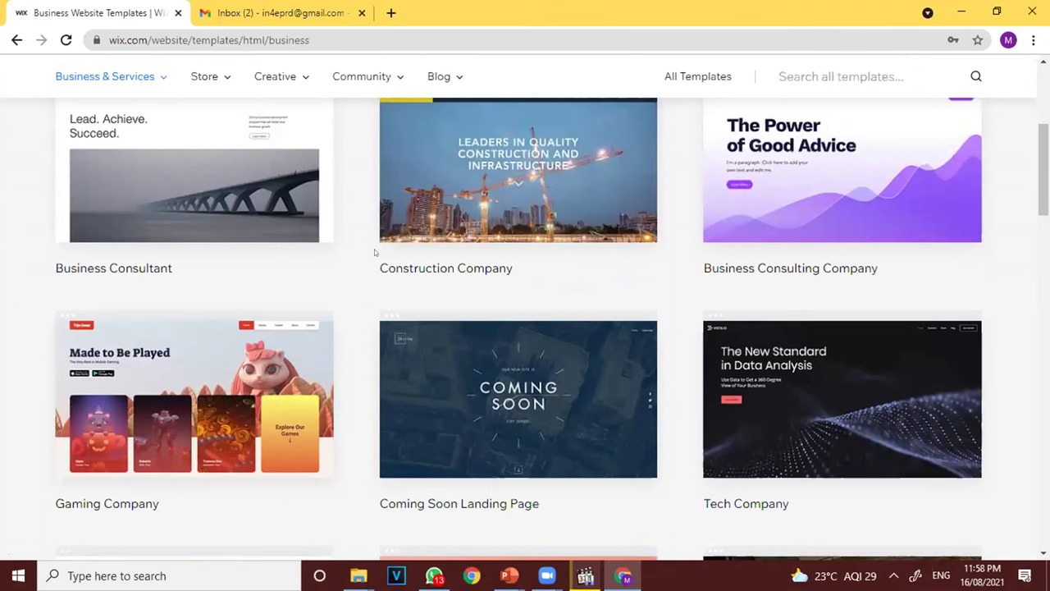
scroll(886, 250, down, 3)
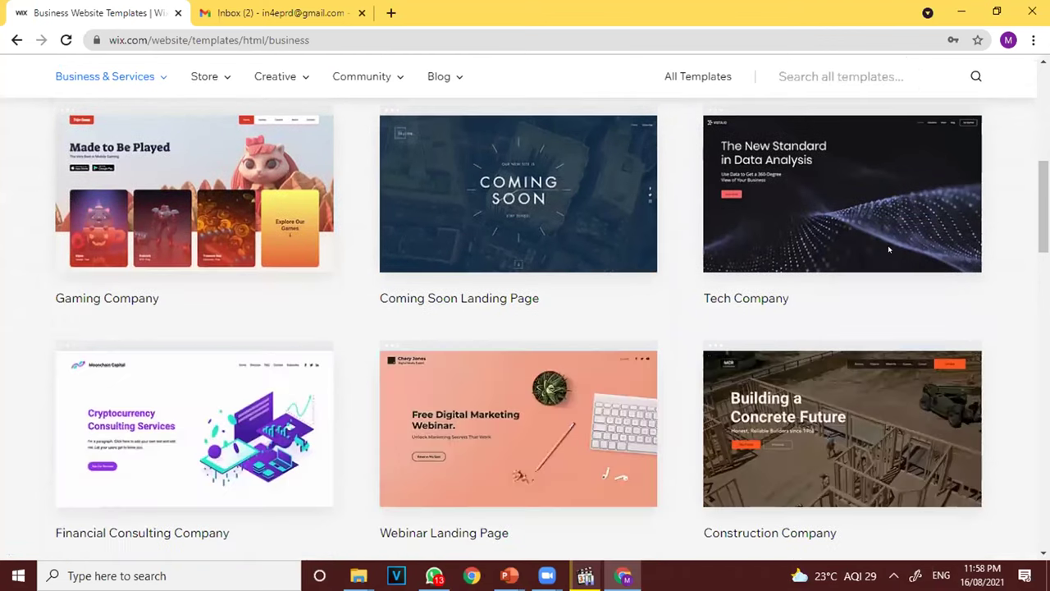
scroll(876, 250, down, 3)
scroll(246, 368, down, 1)
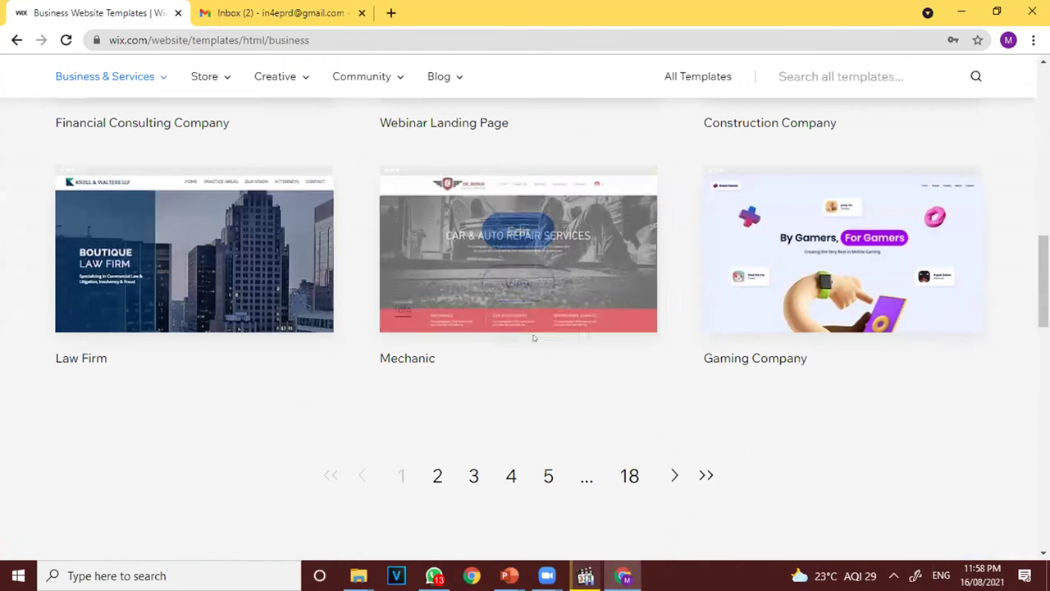
scroll(534, 336, up, 10)
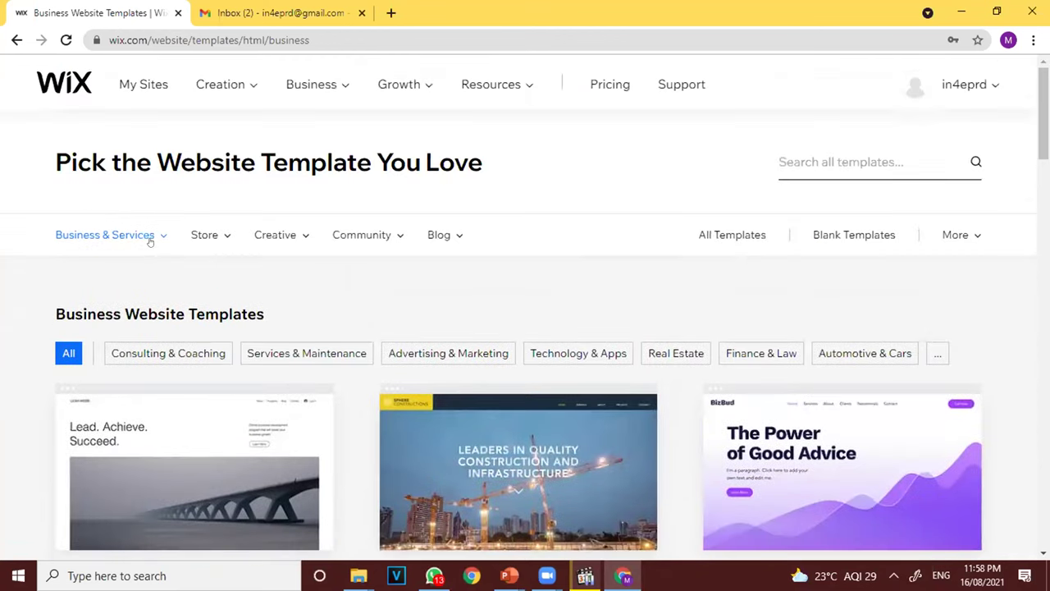
mouse_move(144, 238)
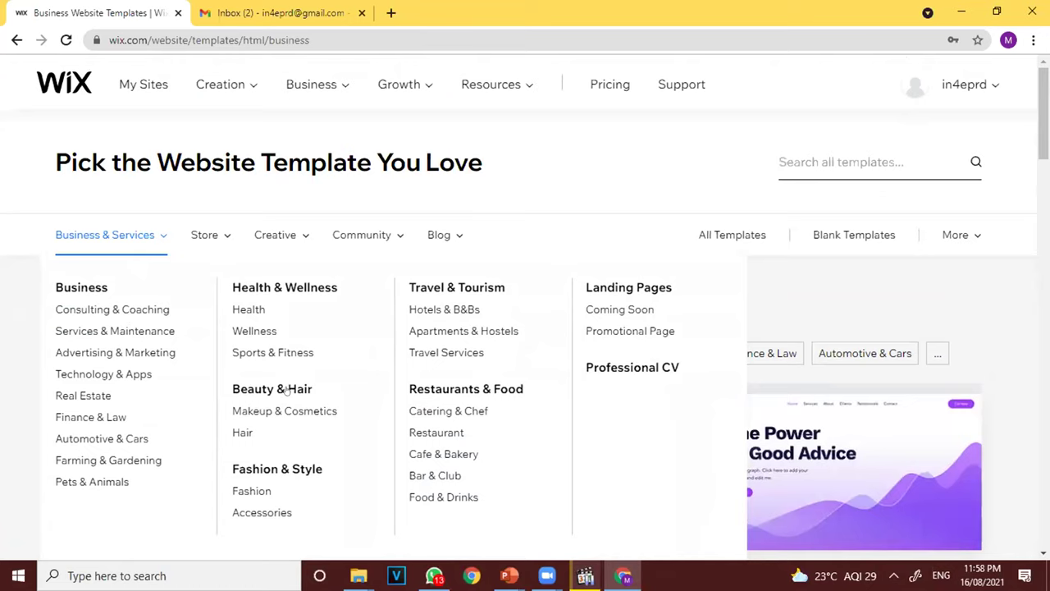
scroll(385, 373, down, 1)
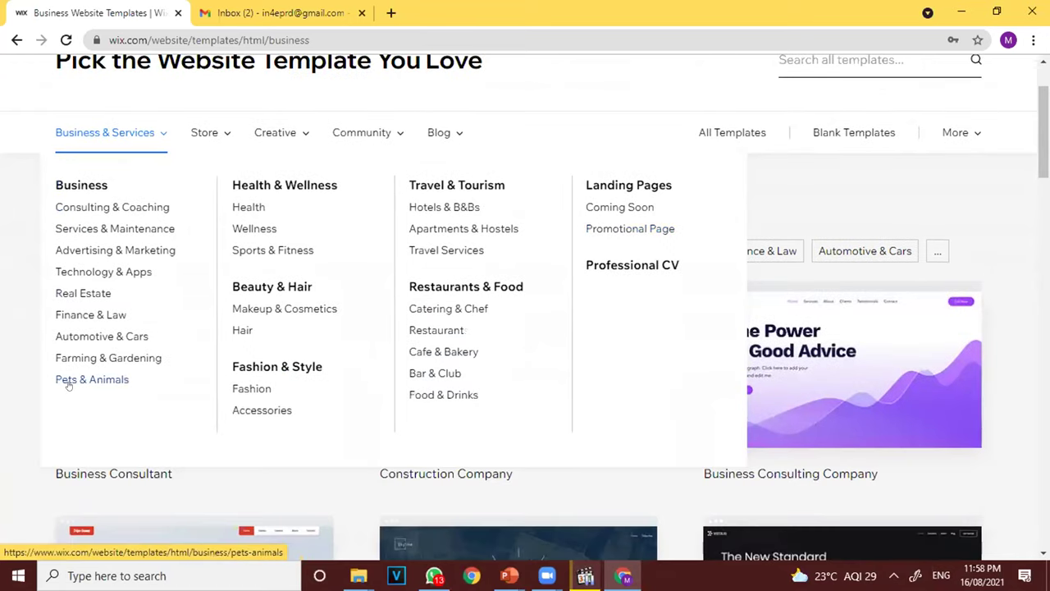
scroll(200, 326, down, 1)
scroll(139, 325, up, 1)
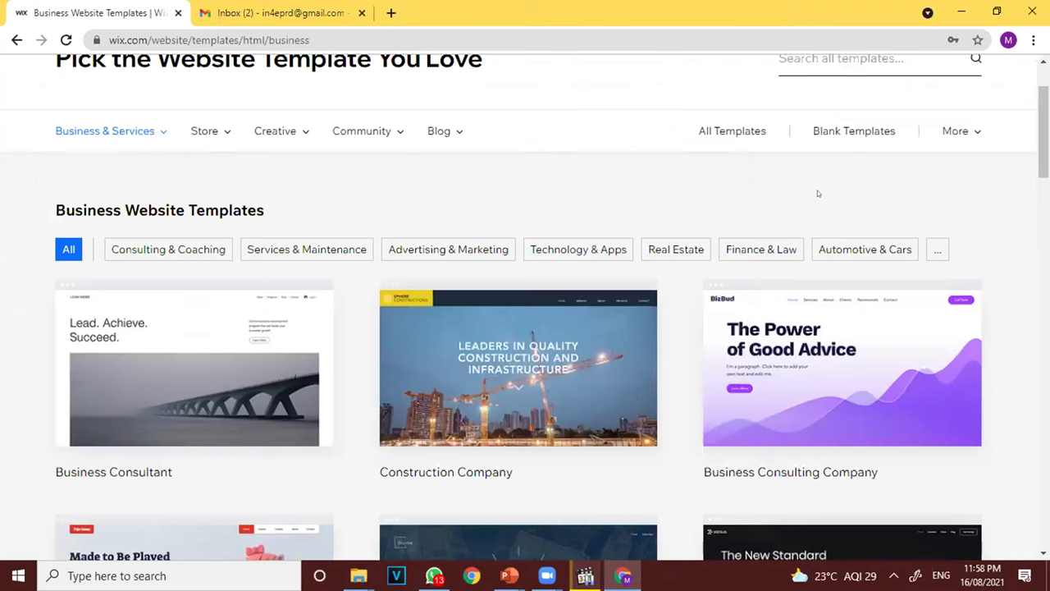
click(143, 243)
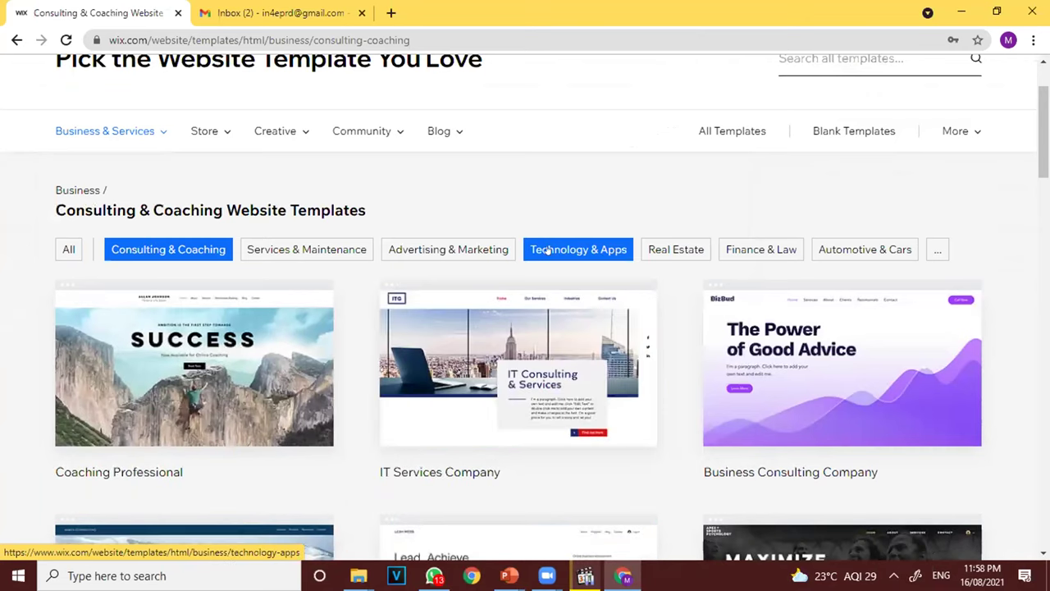
Open the IT Services Company template in the Editor.
scroll(562, 238, down, 3)
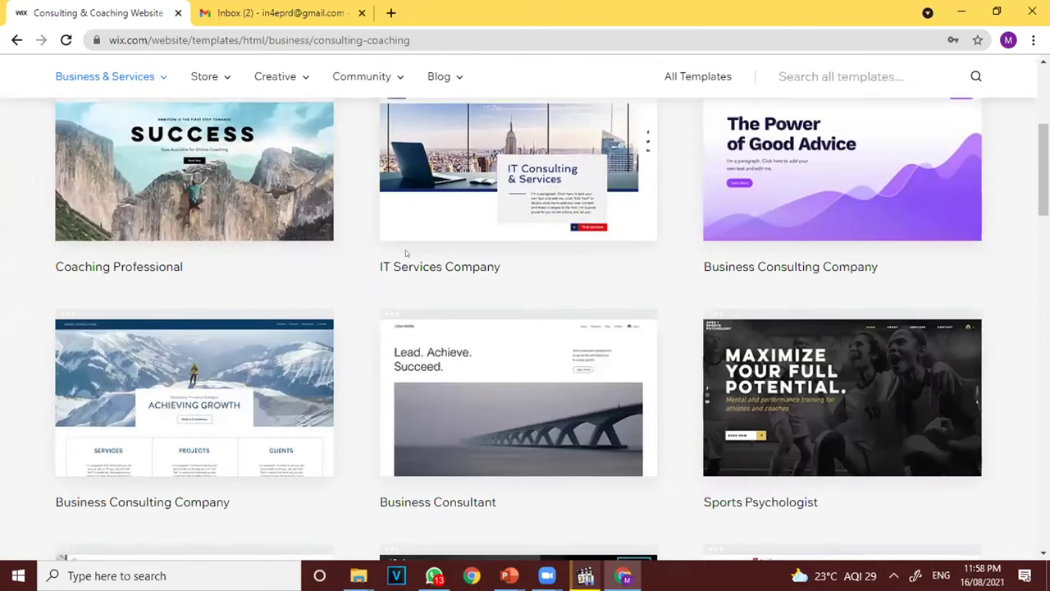
scroll(403, 251, up, 1)
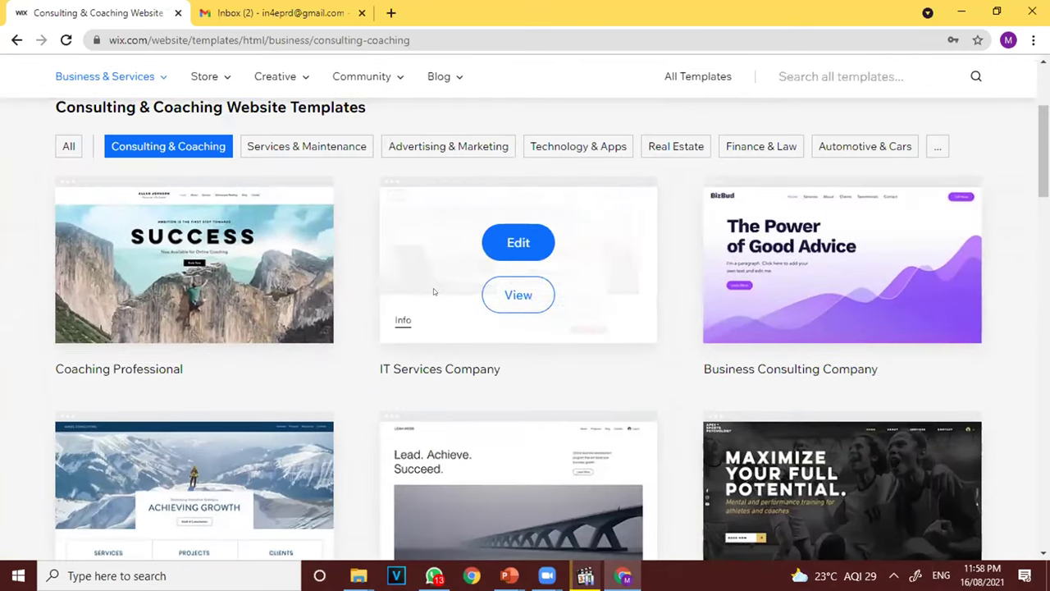
mouse_move(524, 315)
click(519, 241)
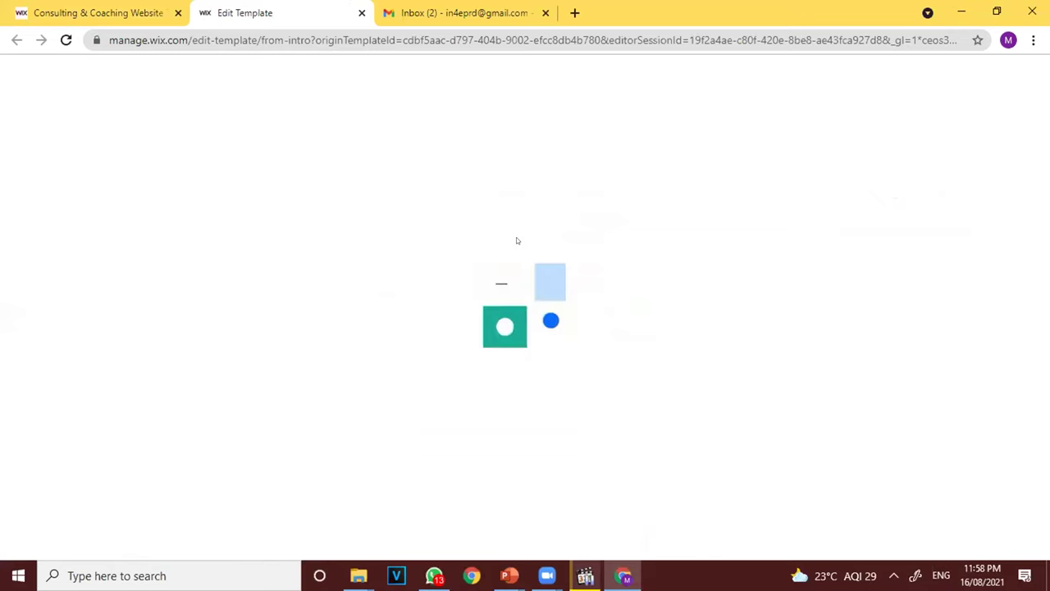
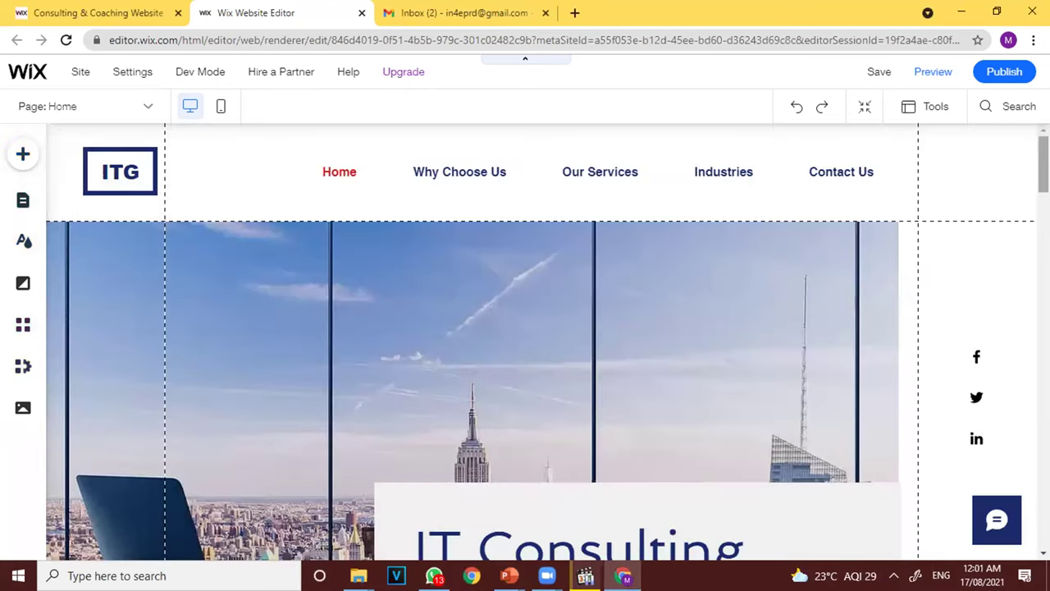
Scroll down the finished ITG IT Consulting home page in the editor.
scroll(541, 341, down, 10)
Publish using the free Wix.com domain named pptman, then Save & Continue.
scroll(542, 341, down, 10)
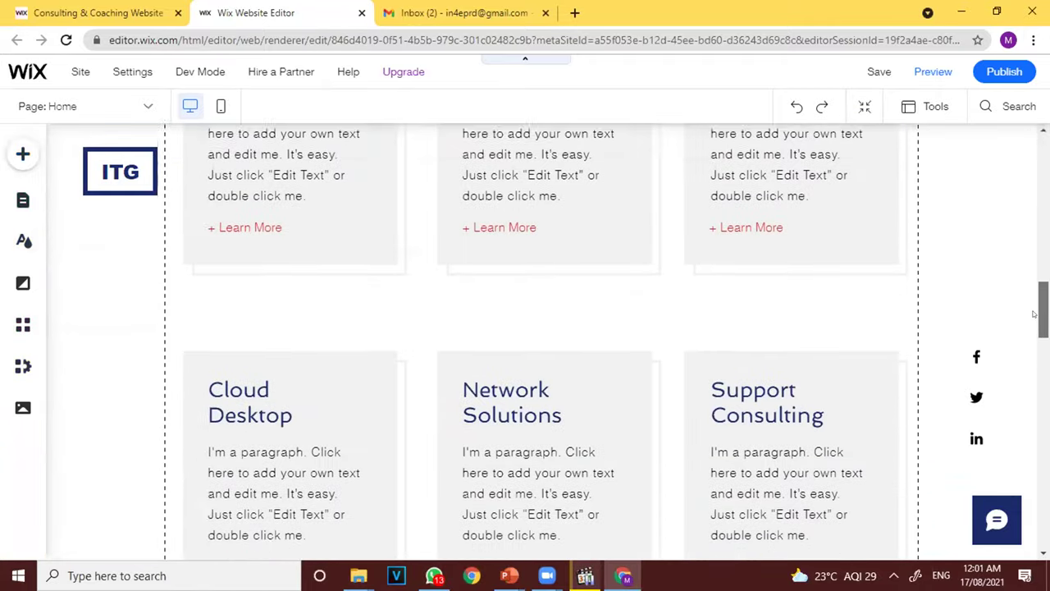
scroll(541, 342, down, 8)
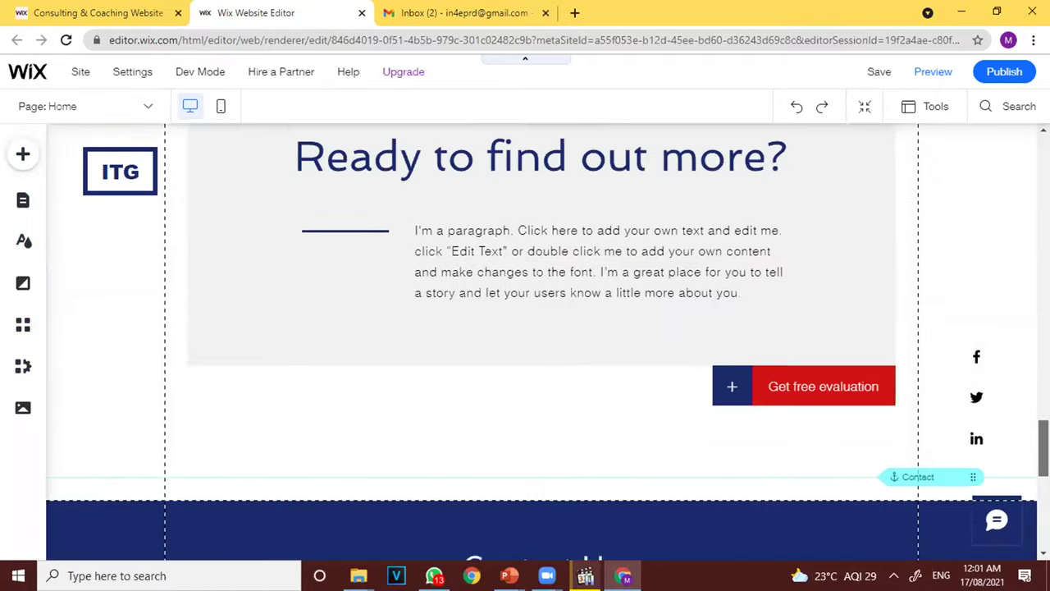
scroll(542, 342, up, 12)
scroll(541, 342, up, 5)
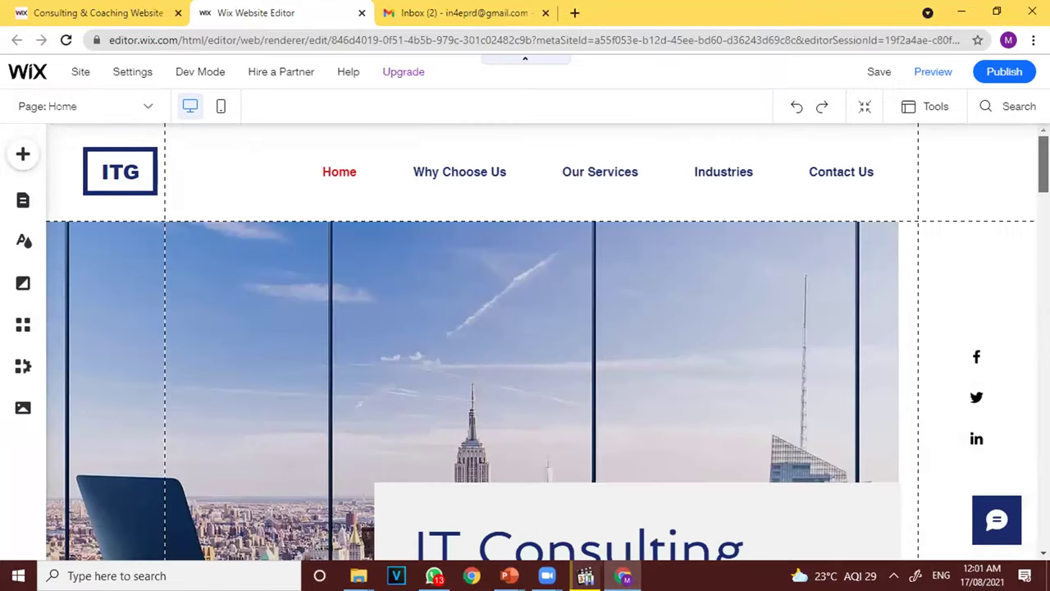
click(993, 72)
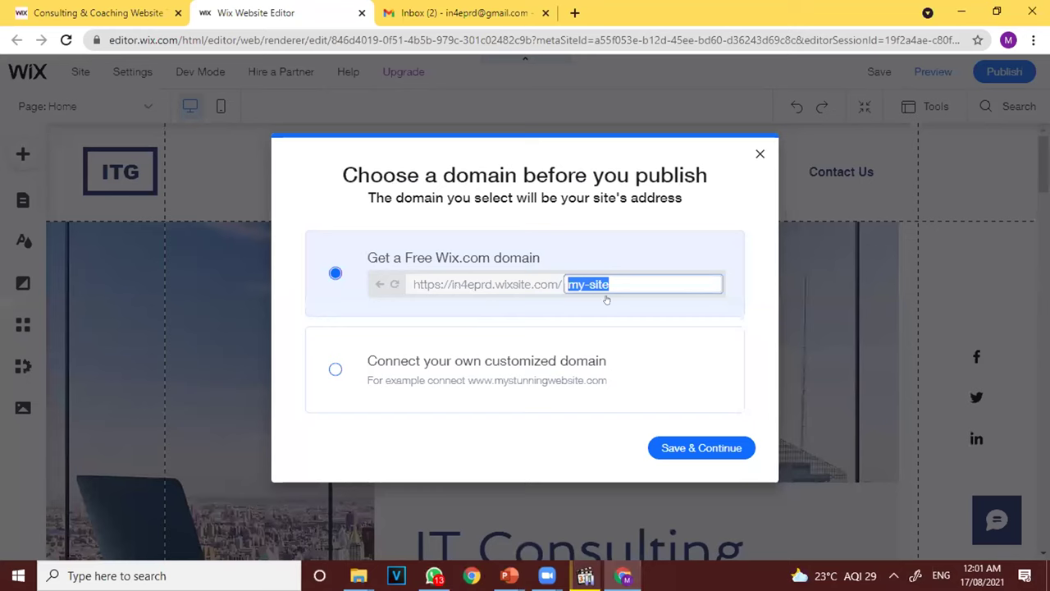
text(p)
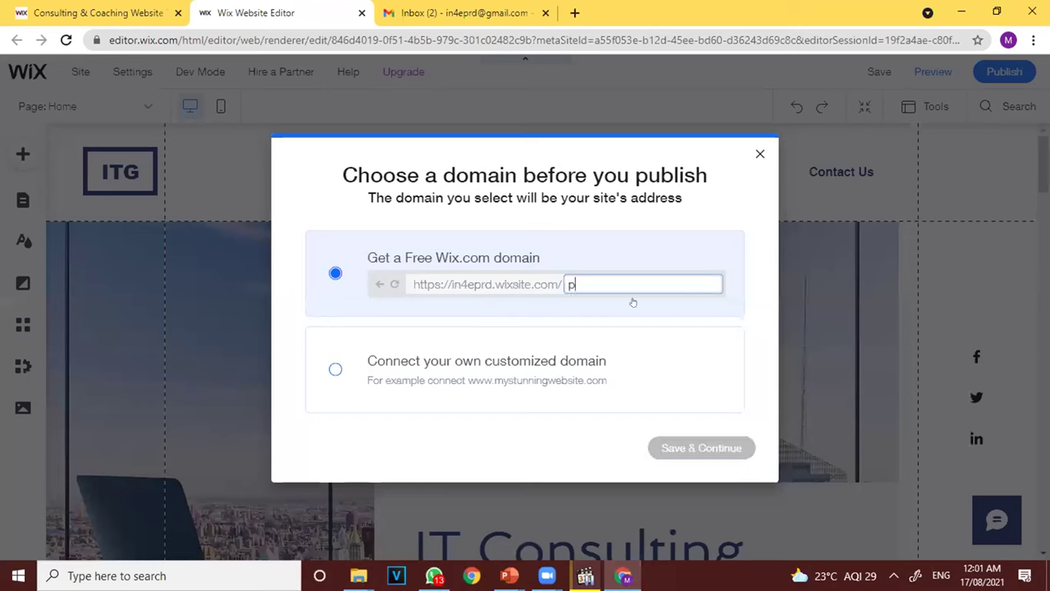
text(ptman)
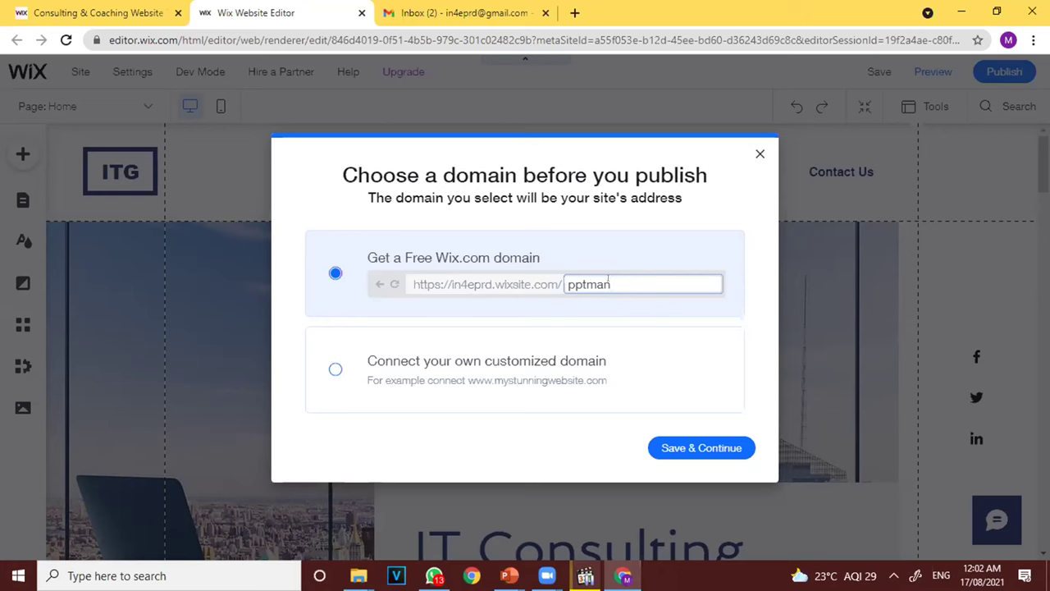
drag(611, 284, 568, 284)
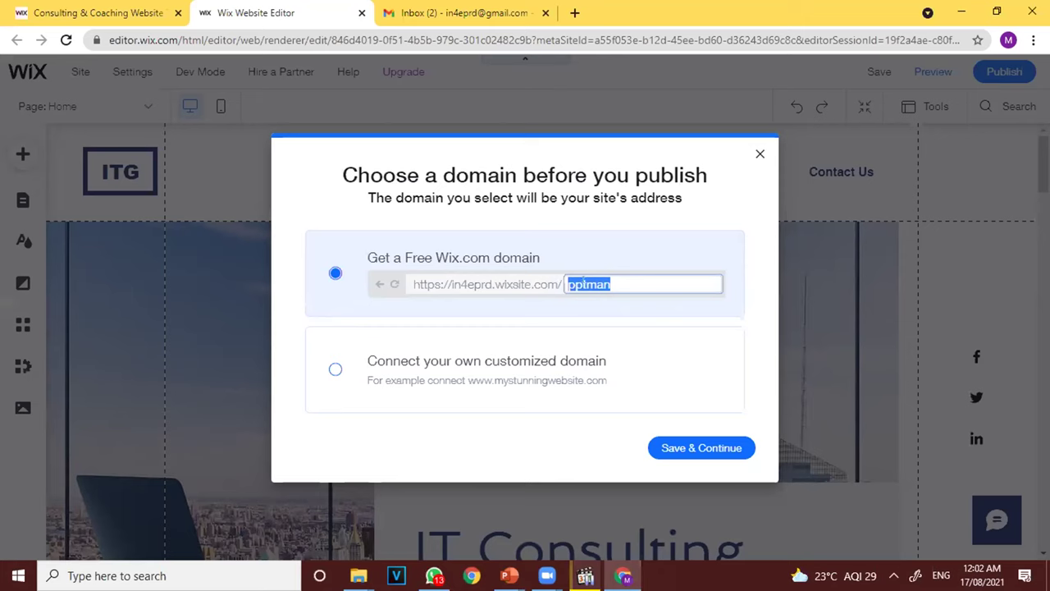
click(608, 284)
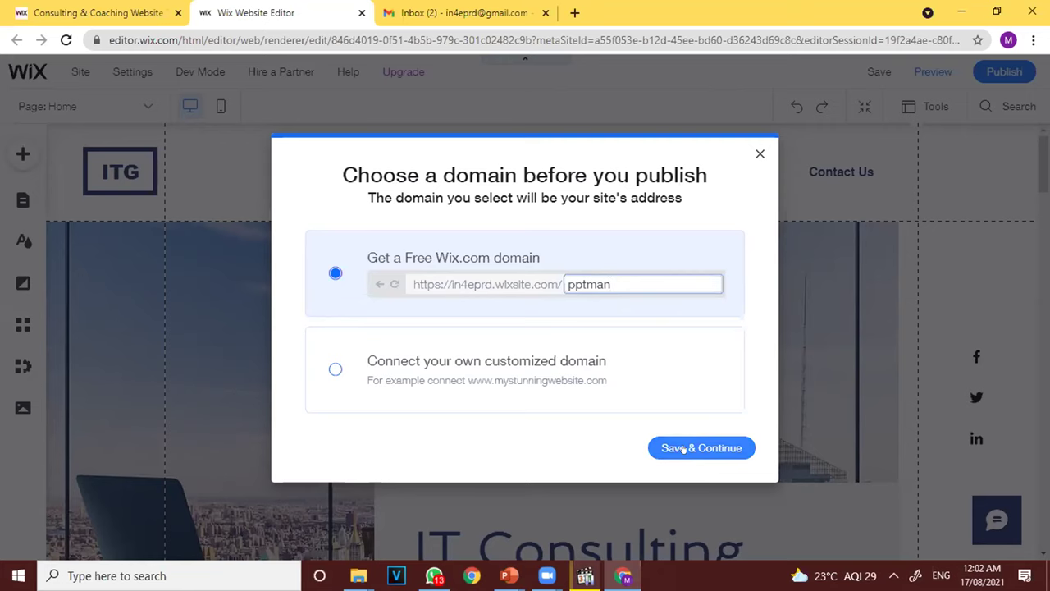
click(684, 448)
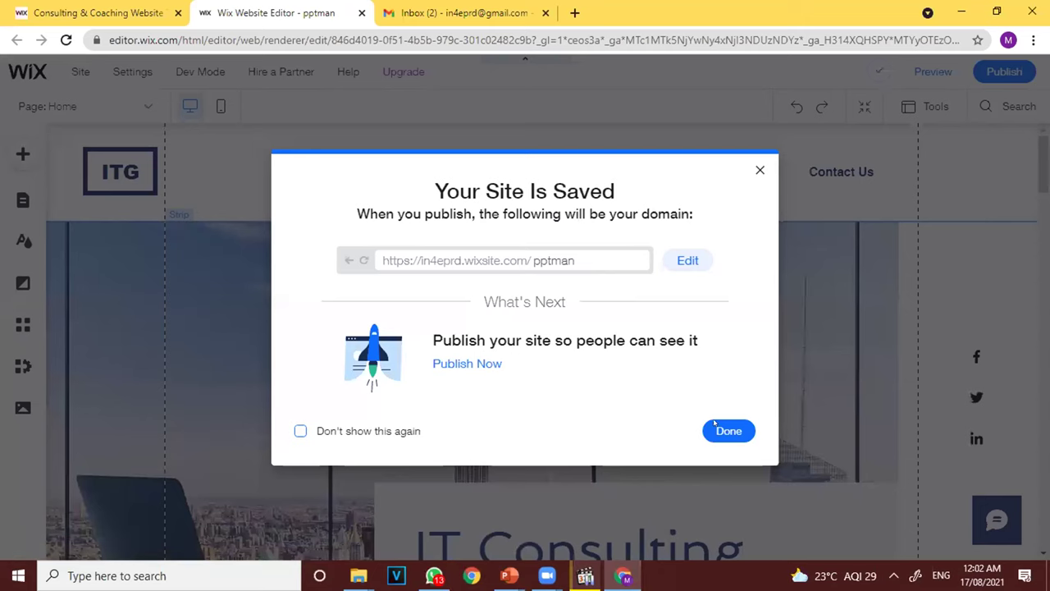
Publish the site now and view the live pptman site in a new tab.
click(470, 364)
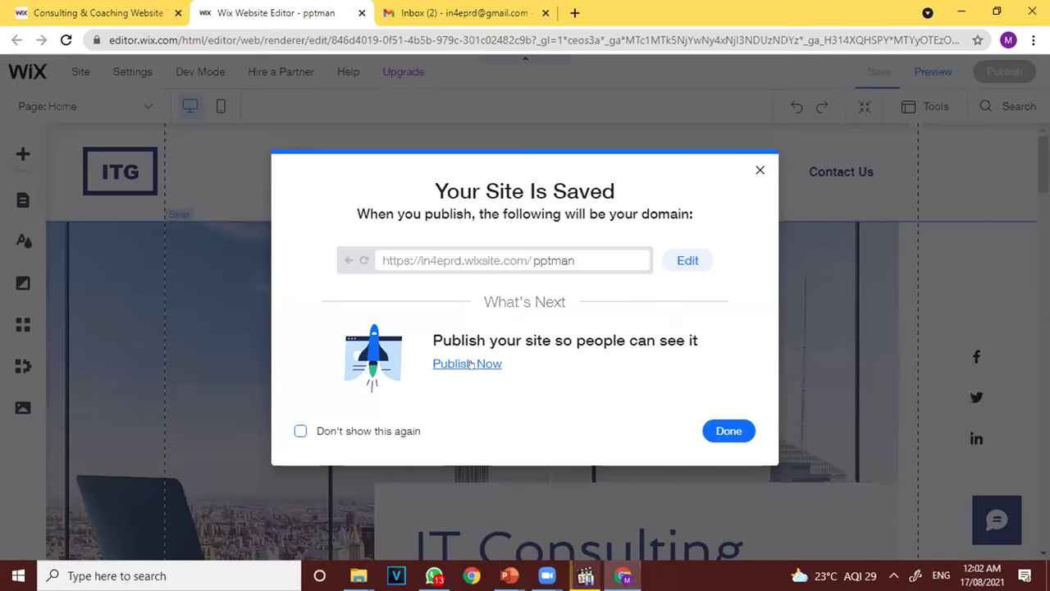
click(470, 364)
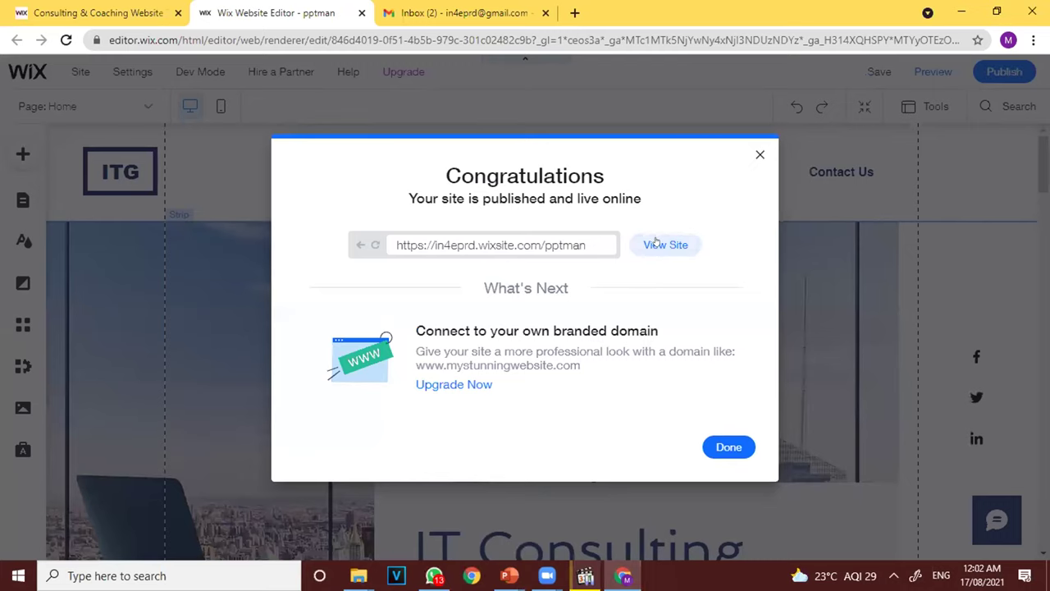
click(655, 243)
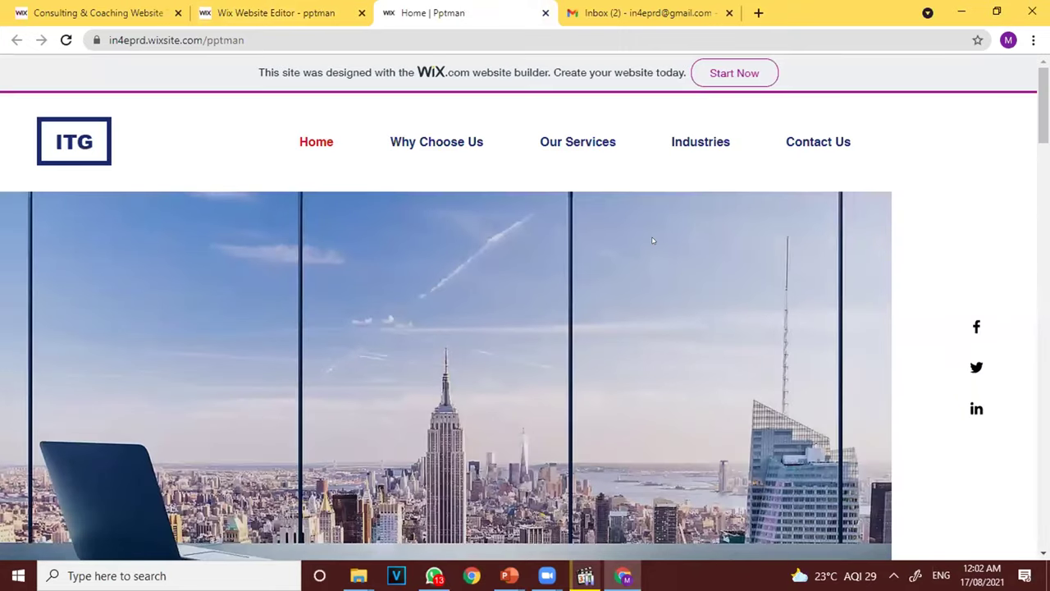
Browse the live site, select its full address, then show Gmail in a restored-down window.
scroll(654, 240, down, 20)
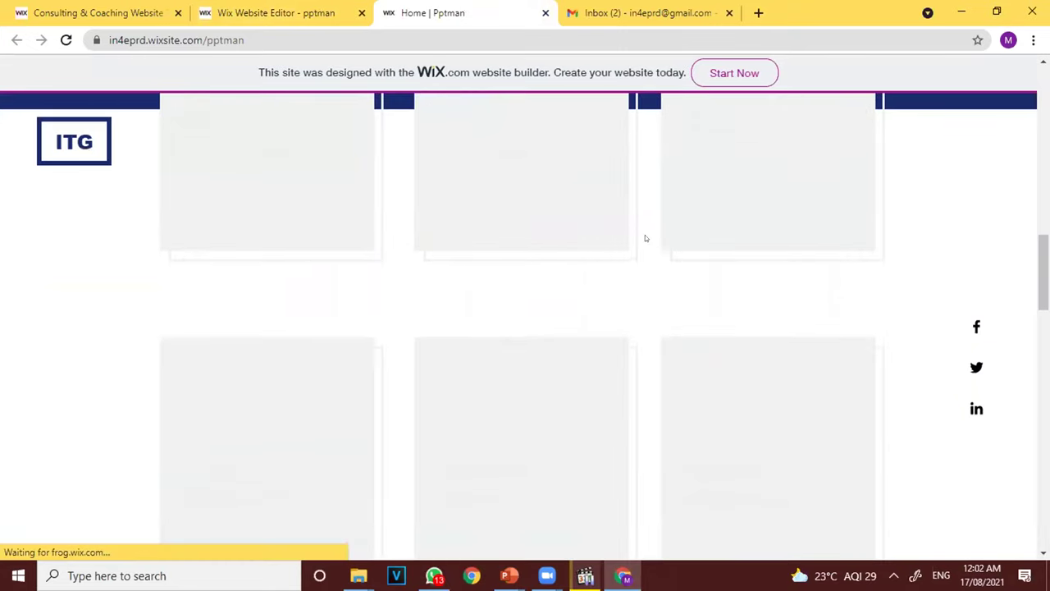
scroll(645, 238, up, 20)
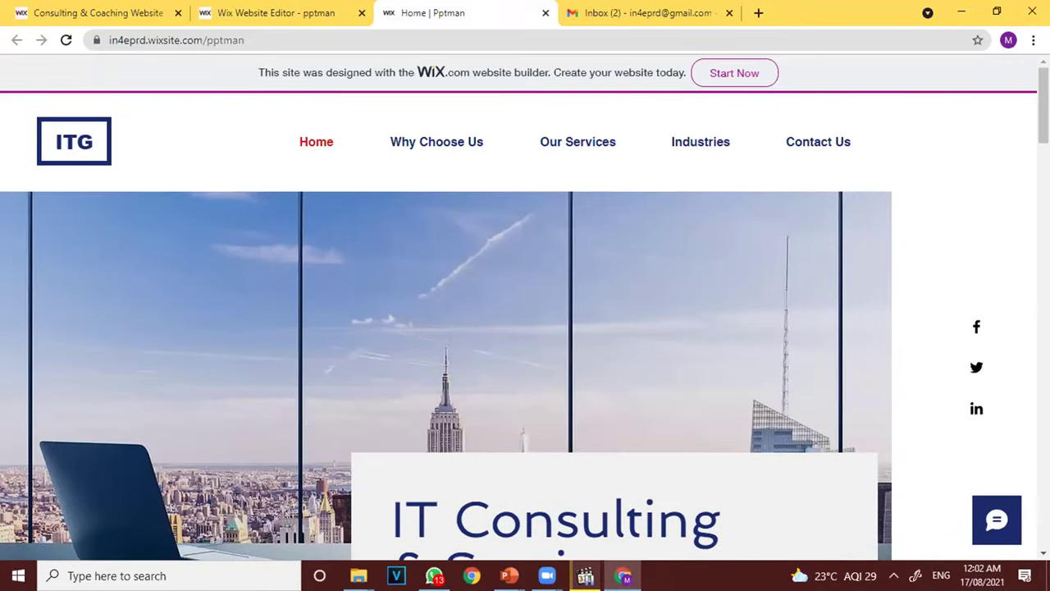
scroll(645, 235, down, 4)
scroll(645, 235, up, 4)
click(261, 33)
click(261, 32)
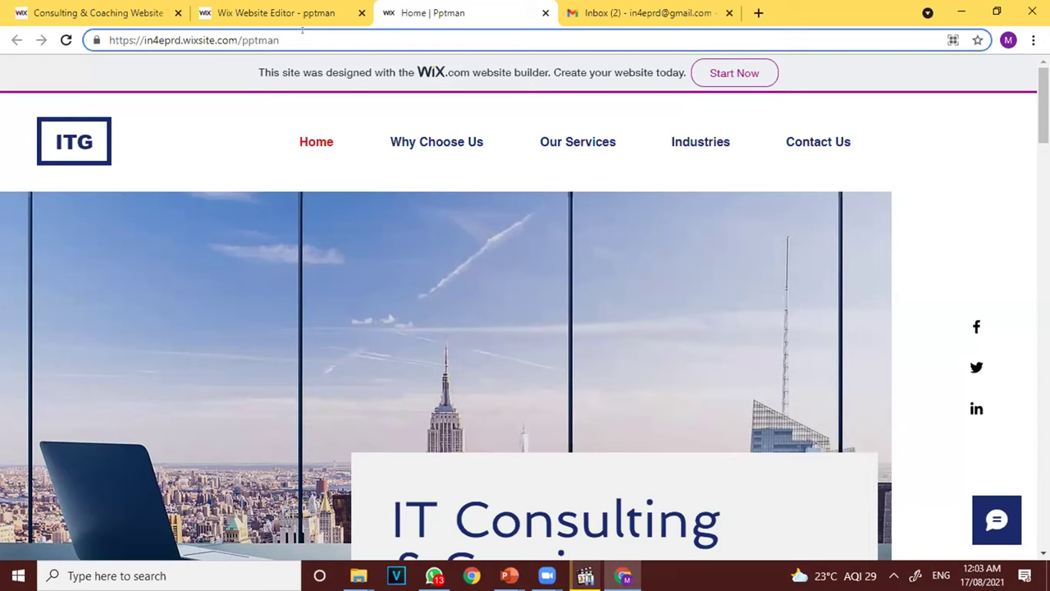
click(302, 34)
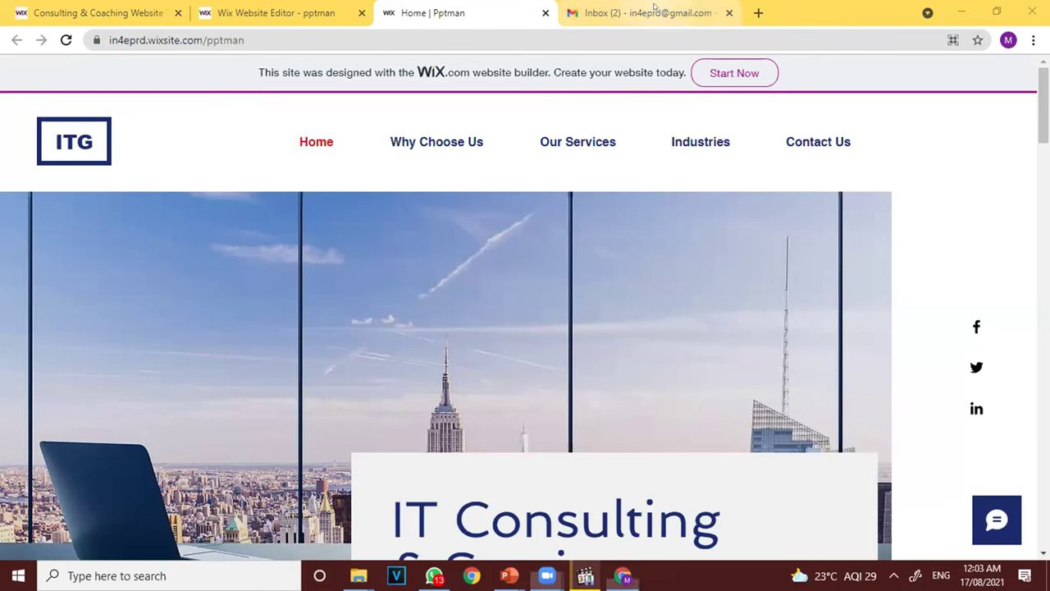
click(719, 9)
click(997, 11)
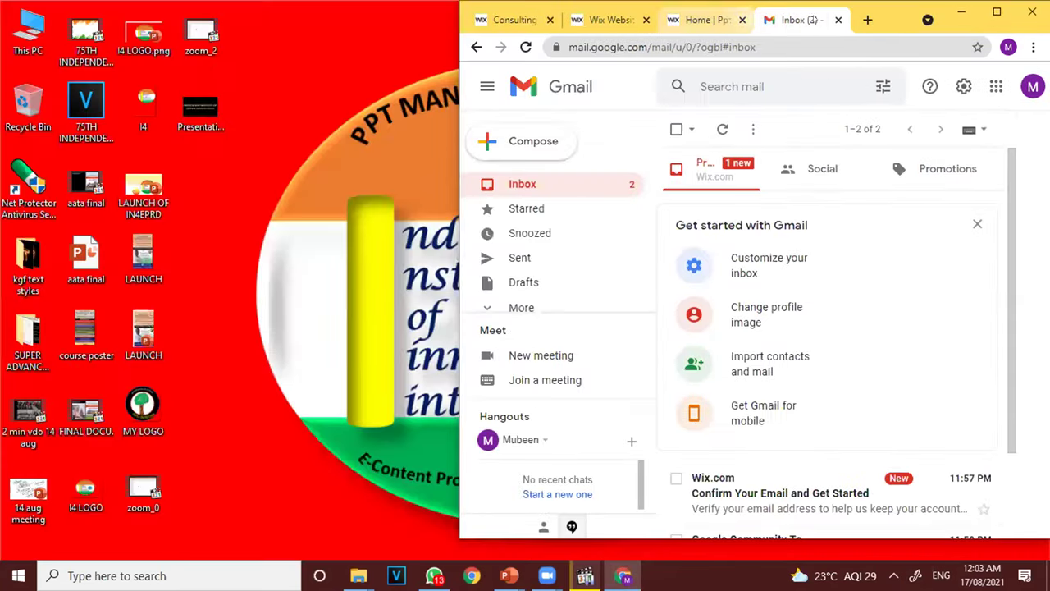
Maximize Chrome, type an e-mail address into a new tab, then return to the live ITG site.
click(994, 12)
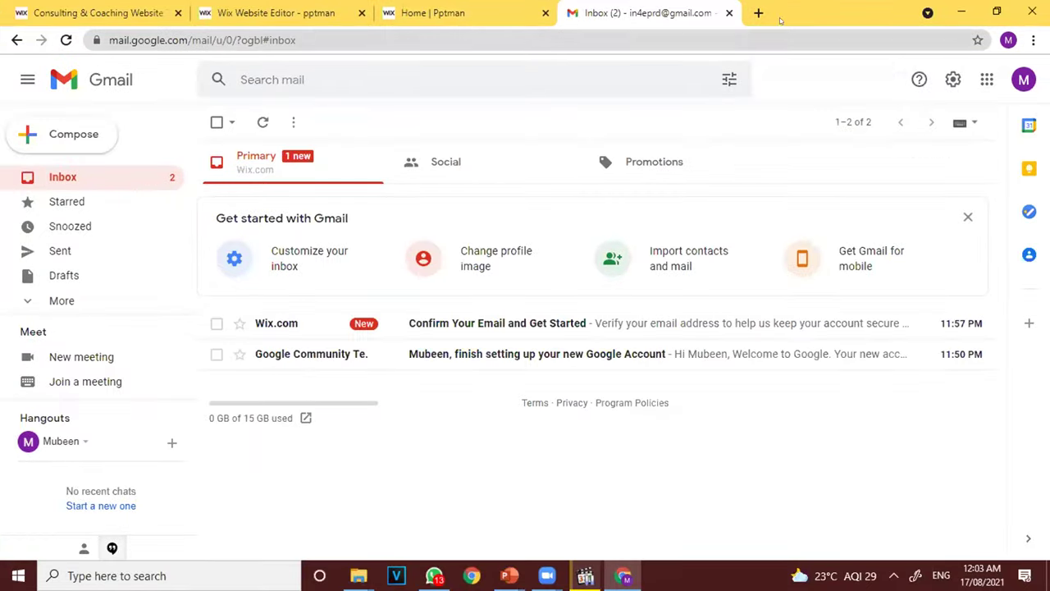
click(758, 12)
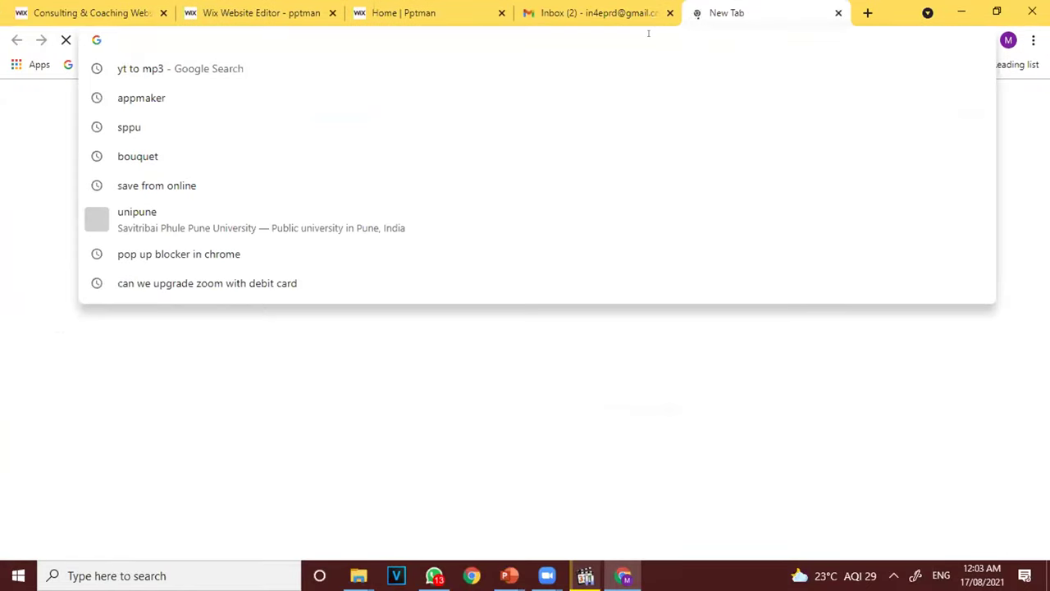
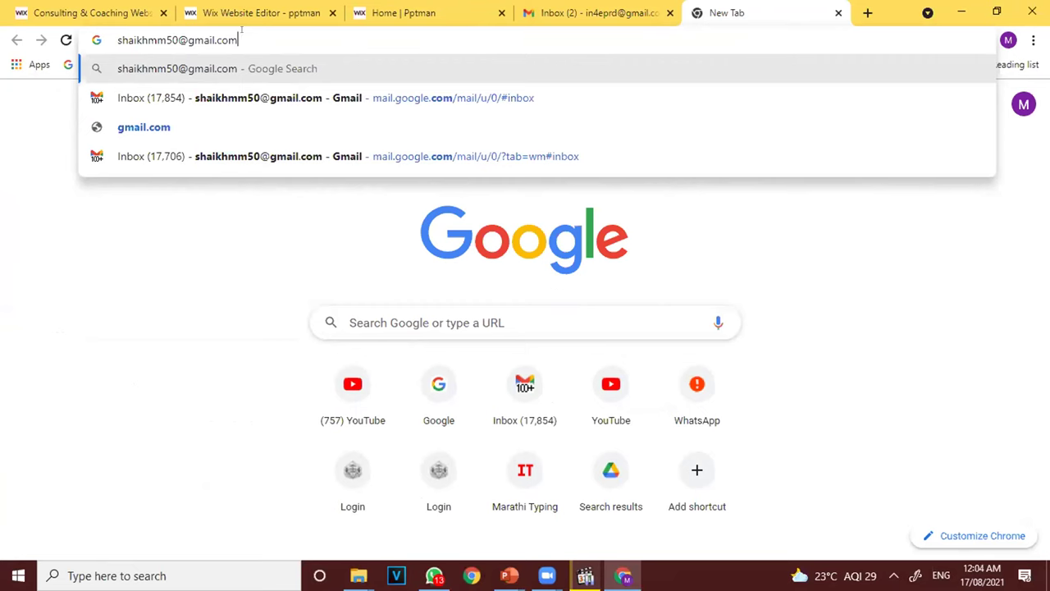
click(523, 8)
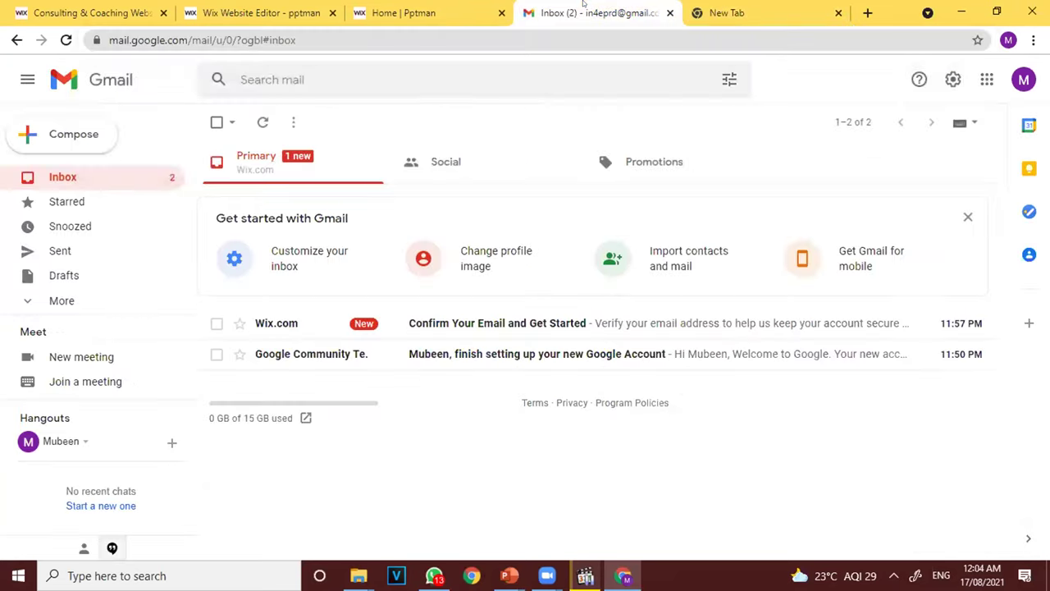
click(410, 7)
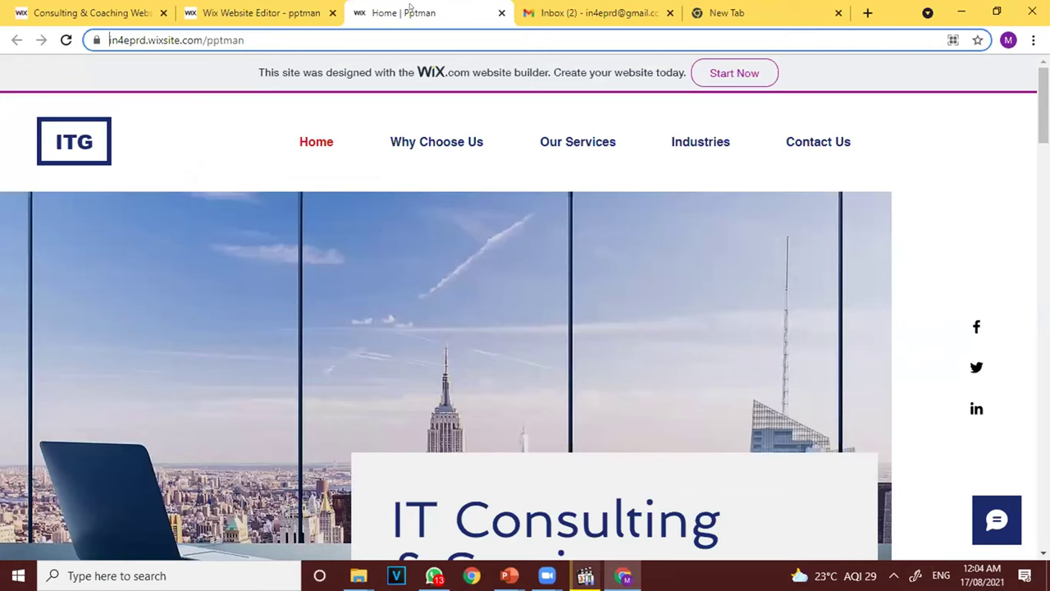
Select and copy the live ITG site's full web address.
click(616, 14)
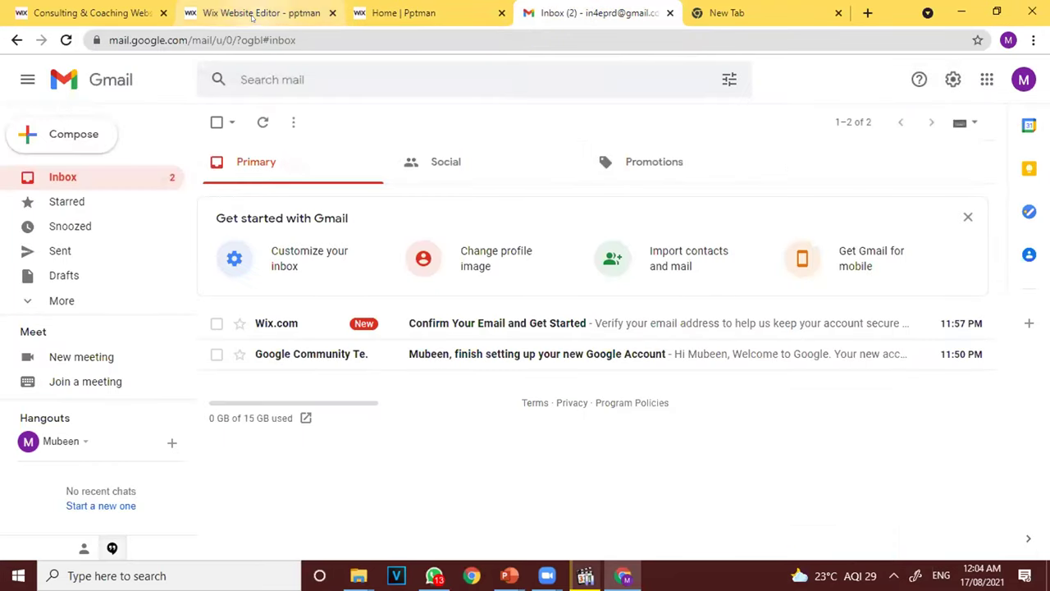
click(406, 12)
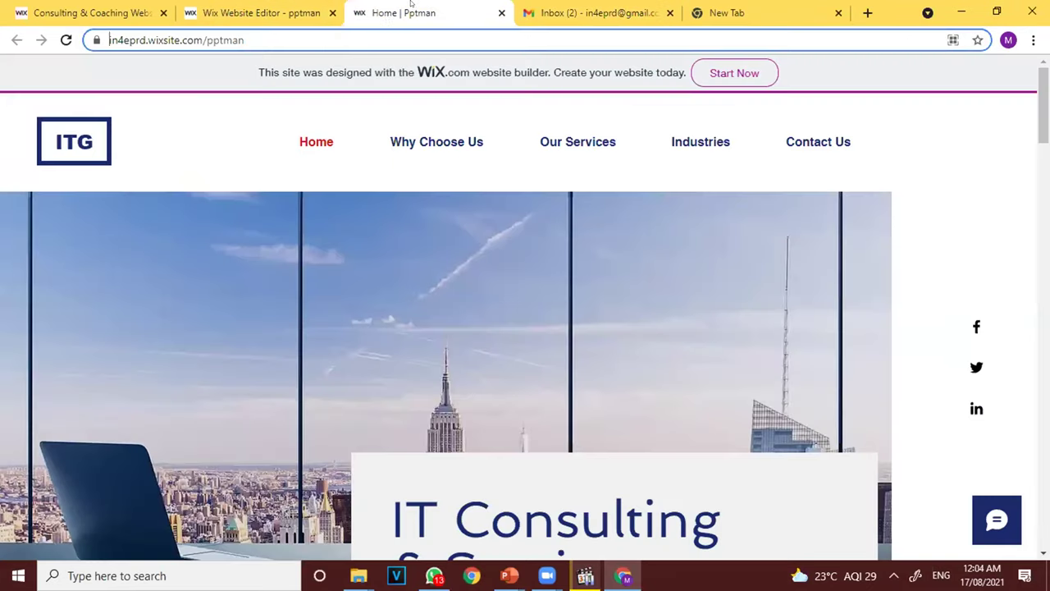
key(End)
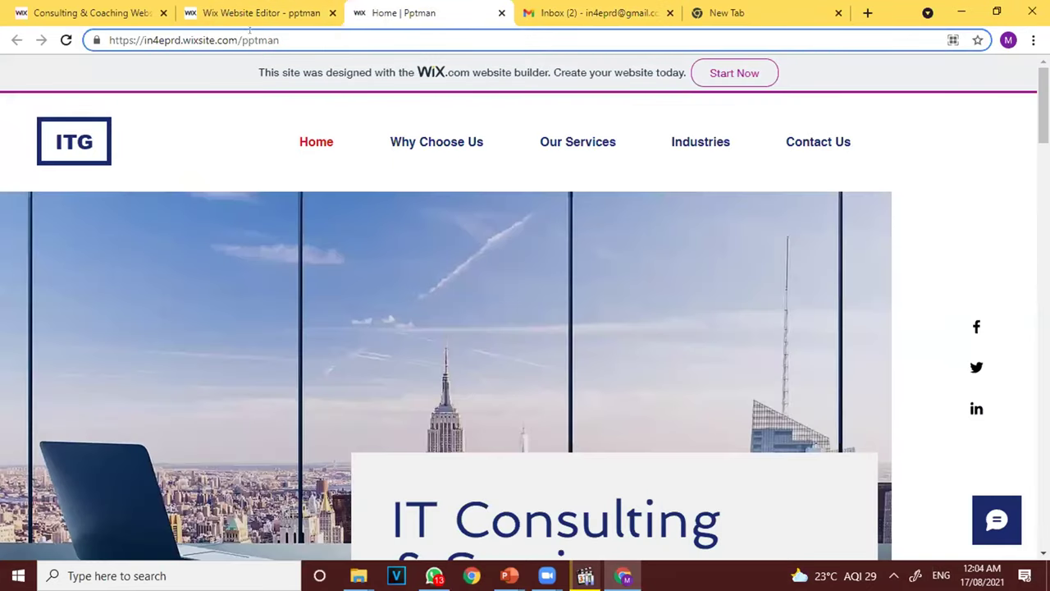
key(shift+Left)
key(shift+Left)
key(shift+Left)
key(shift+Left)
key(shift+Left)
key(shift+Left)
key(shift+Left)
key(shift+Left)
key(shift+Left)
key(shift+Left)
key(shift+Left)
key(shift+Left)
key(shift+Left)
key(shift+Left)
key(shift+Left)
key(shift+Left)
key(shift+Left)
key(shift+Left)
key(shift+Left)
key(shift+Left)
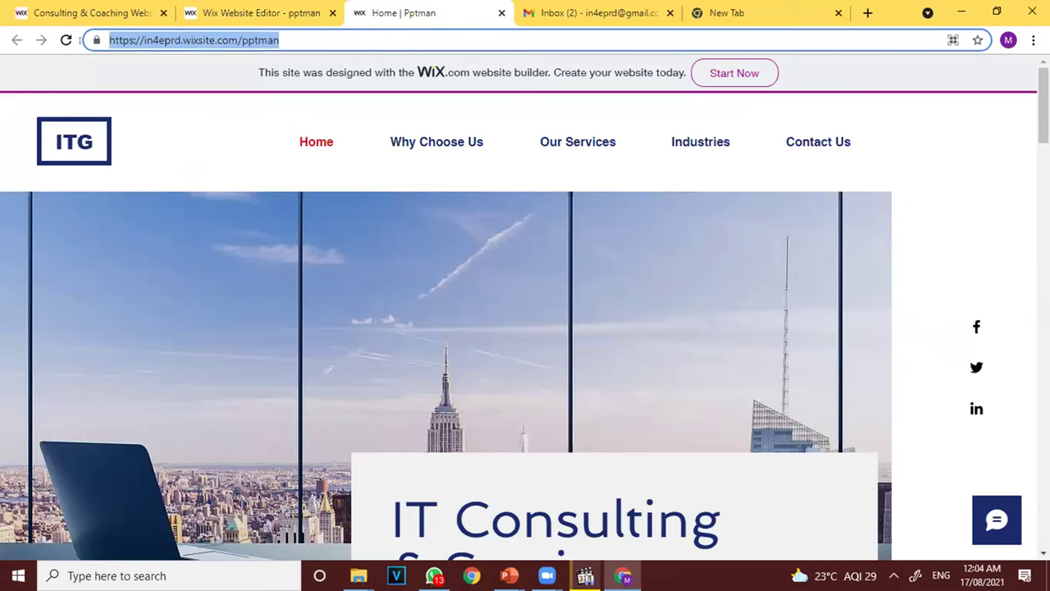
right_click(163, 41)
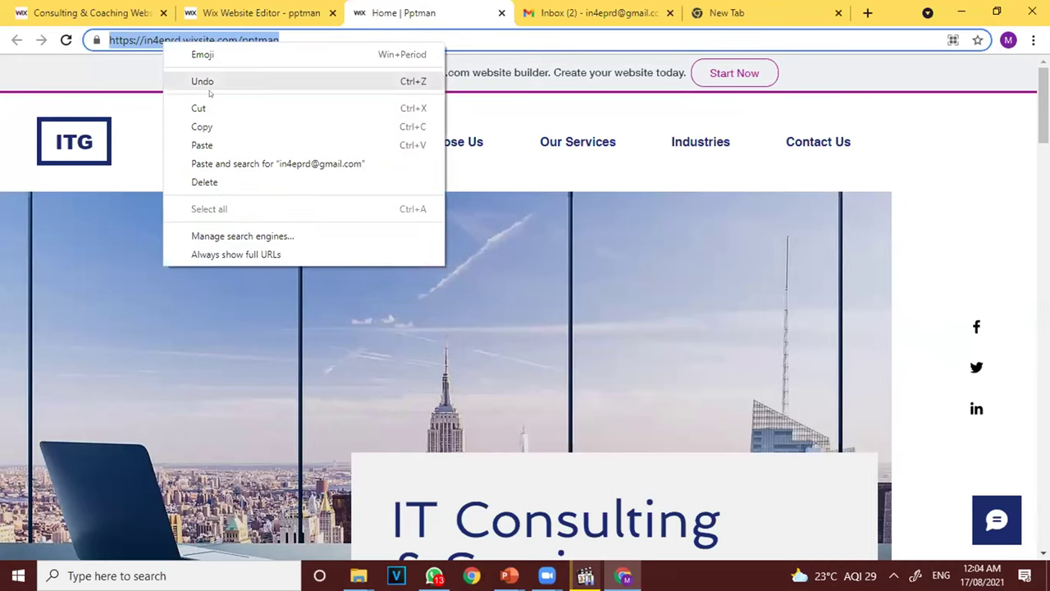
click(203, 126)
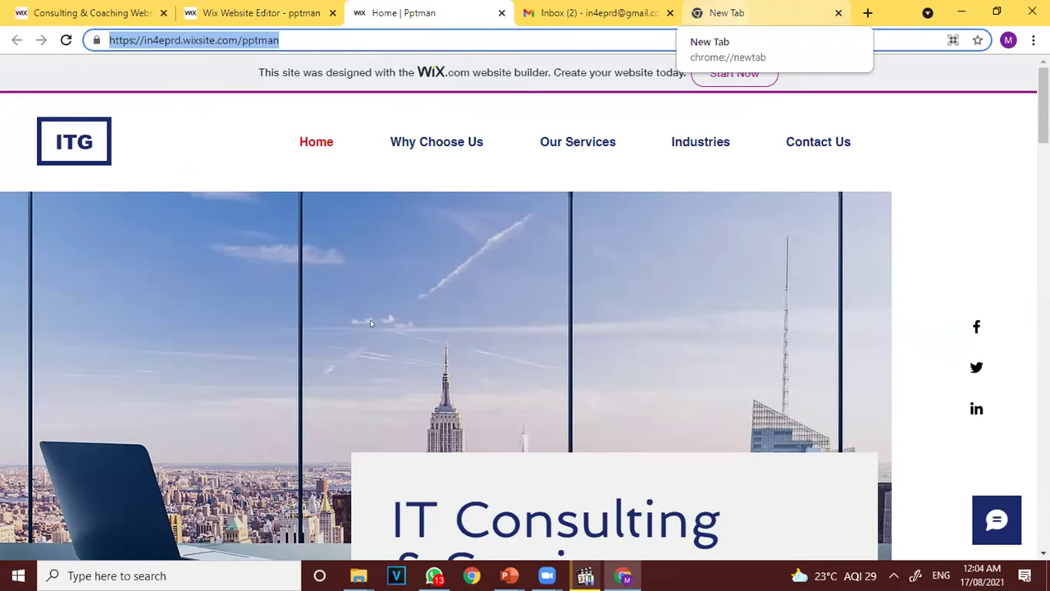
key(alt+Tab)
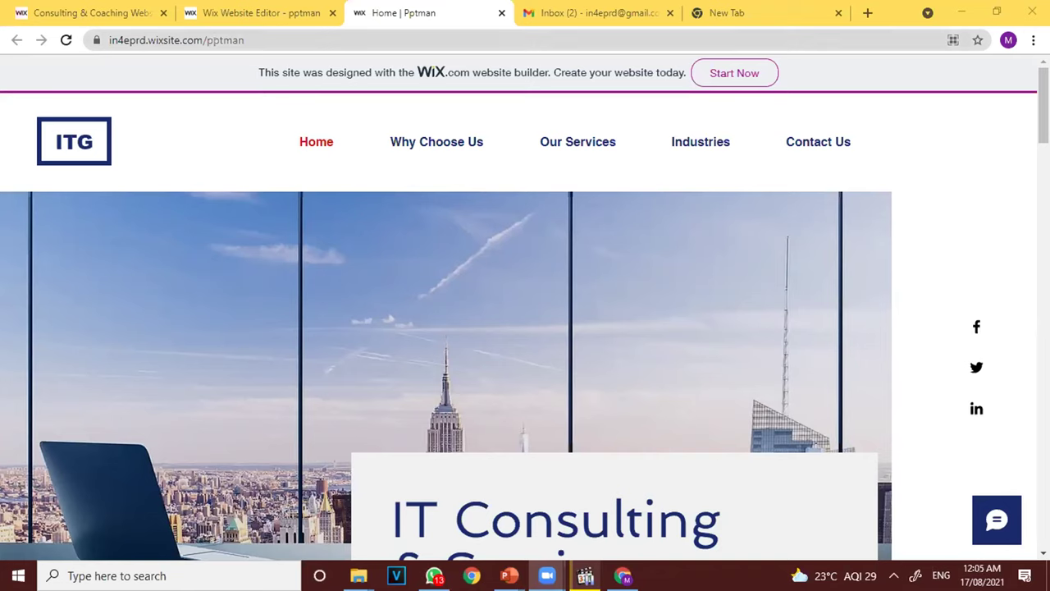
Replace the pptman path in the address with a different name and load it.
click(254, 40)
key(shift+End)
shift+click(240, 39)
text(sa)
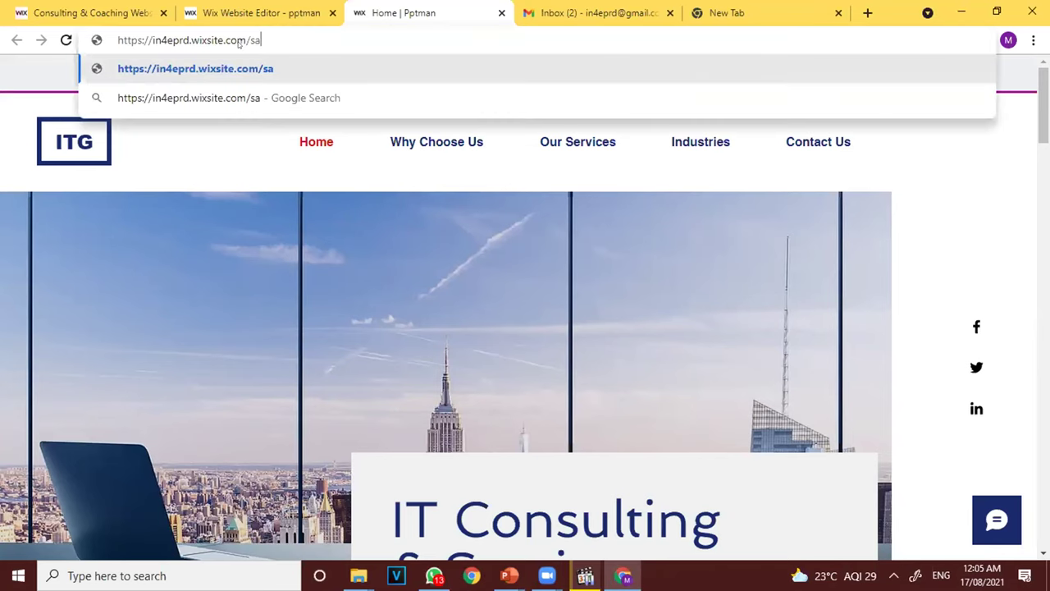
text(ndeepg)
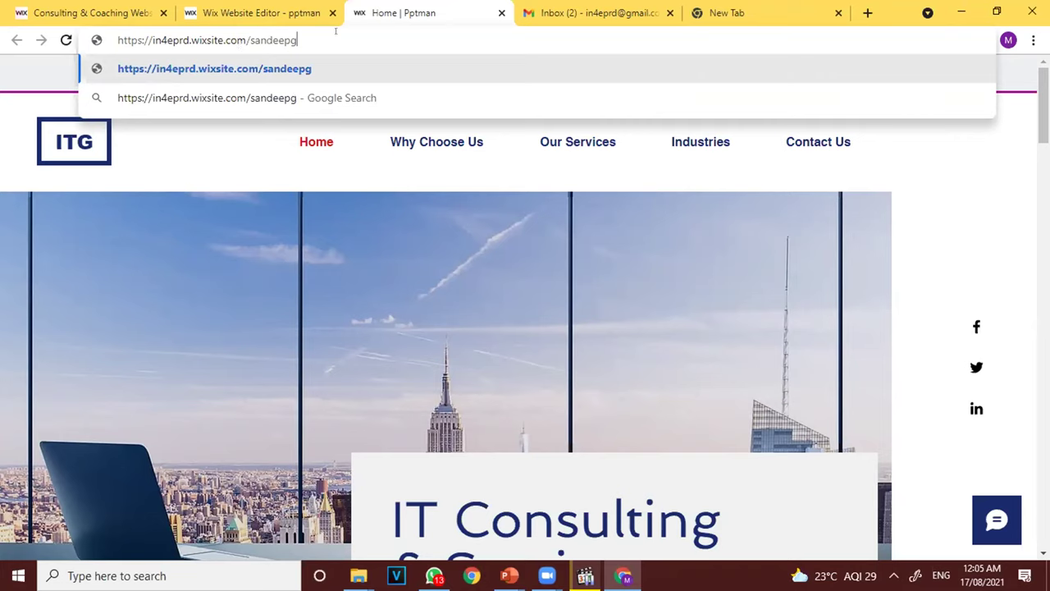
key(Return)
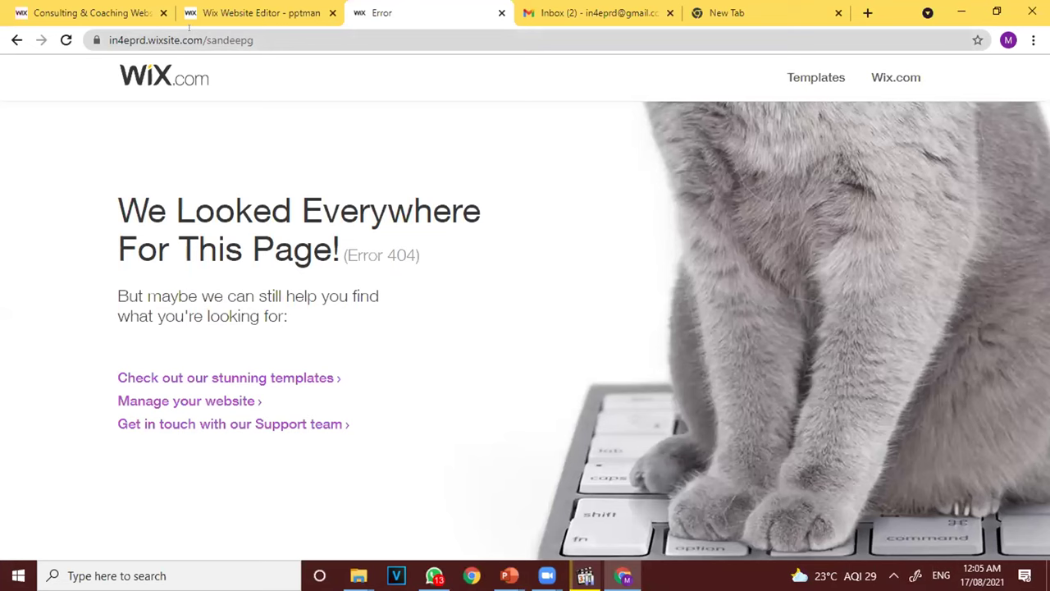
Append a long number after the subdomain in the address and load that page.
click(263, 39)
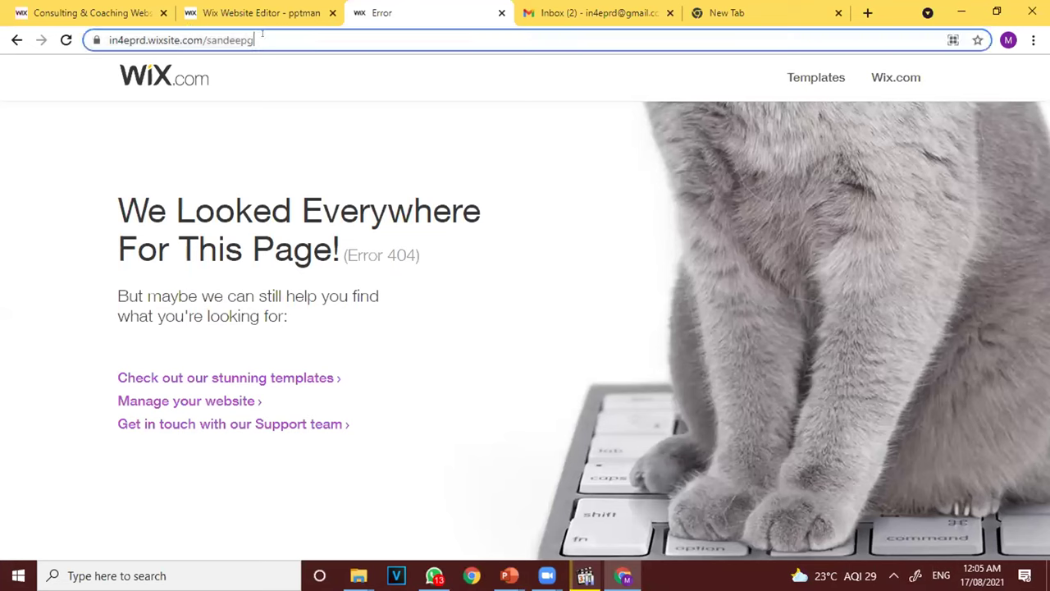
click(263, 40)
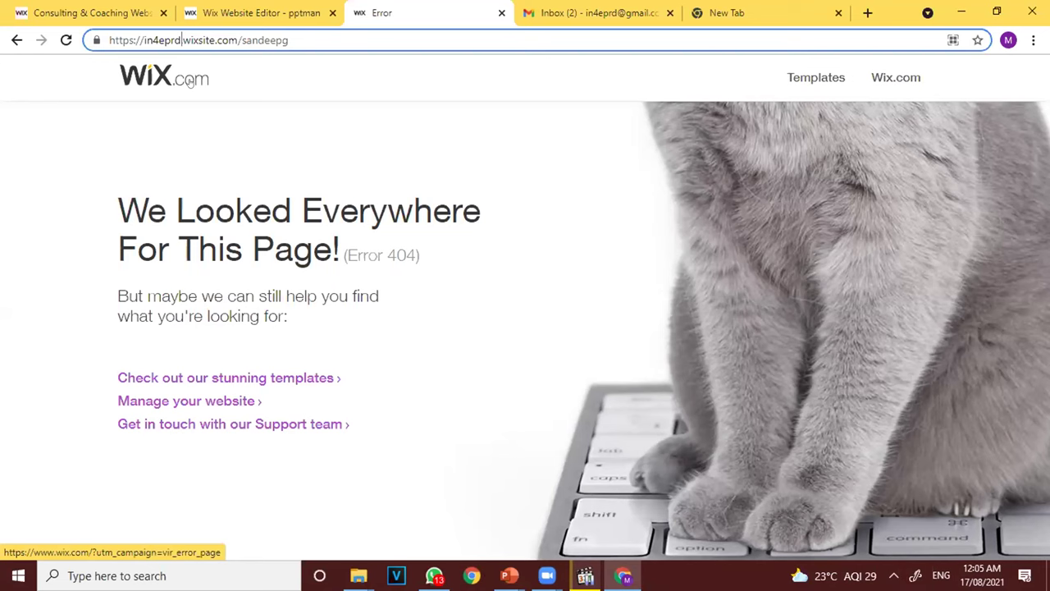
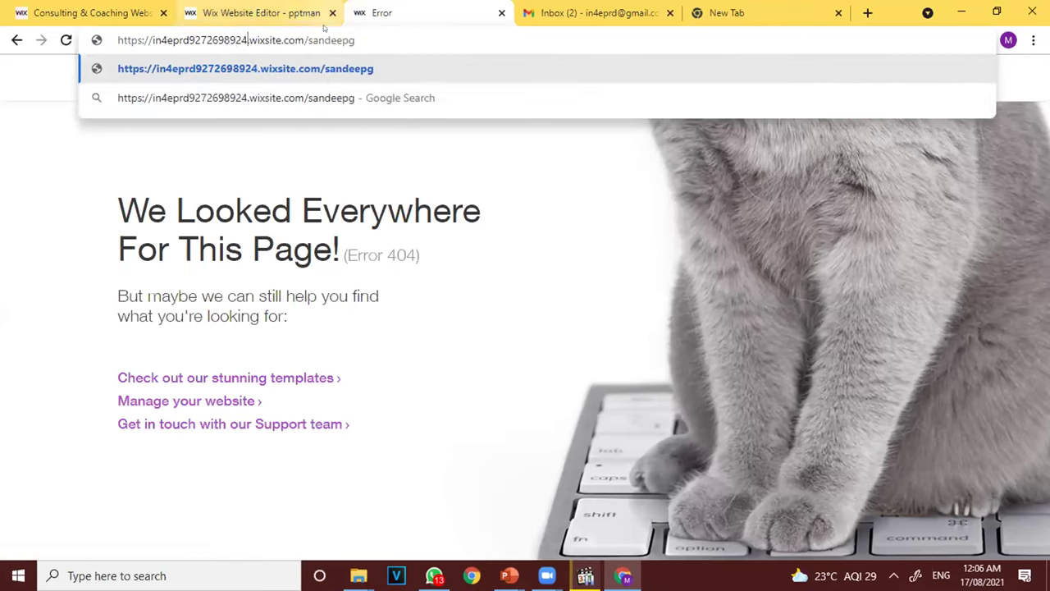
key(Return)
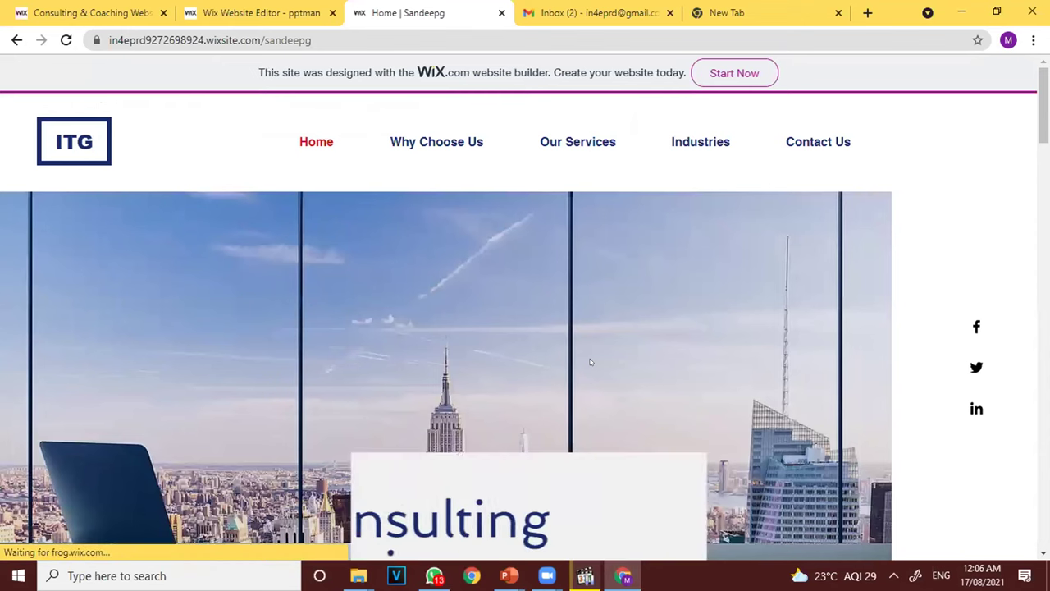
click(263, 7)
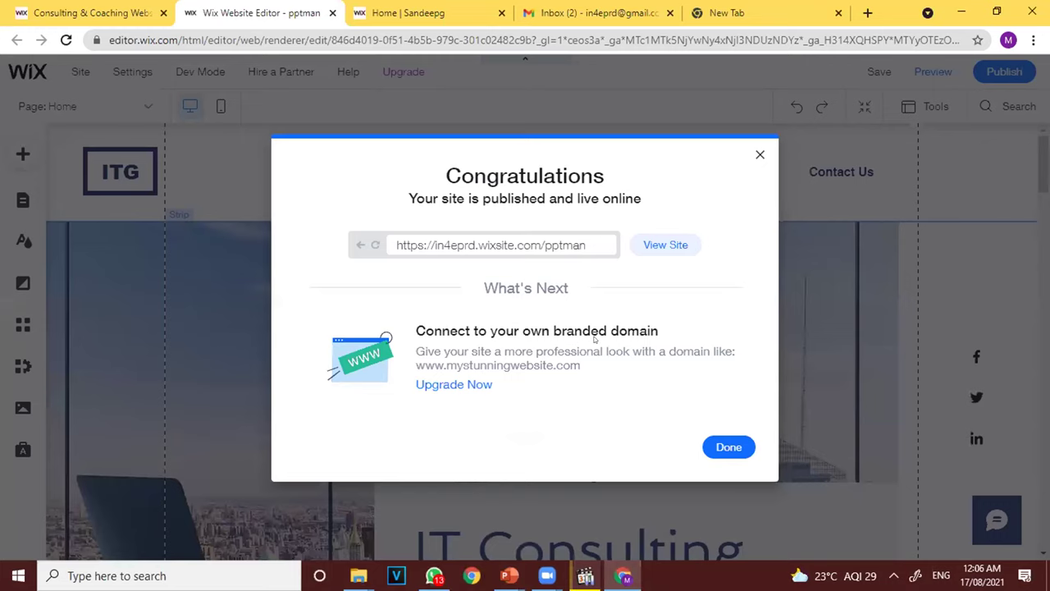
Open the premium upgrade page and review the Website Plans monthly prices.
click(456, 384)
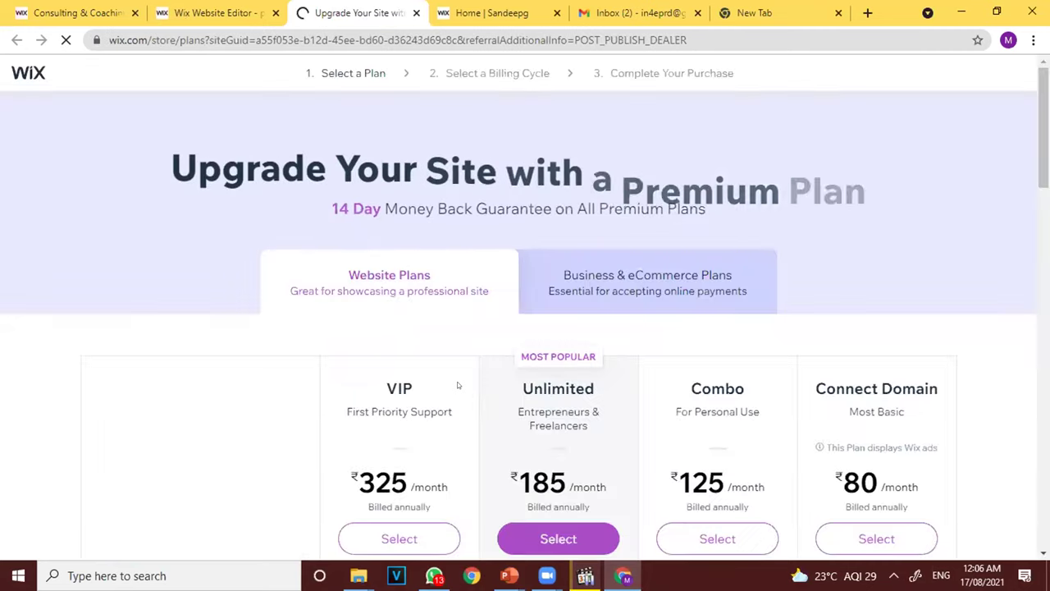
scroll(544, 315, down, 3)
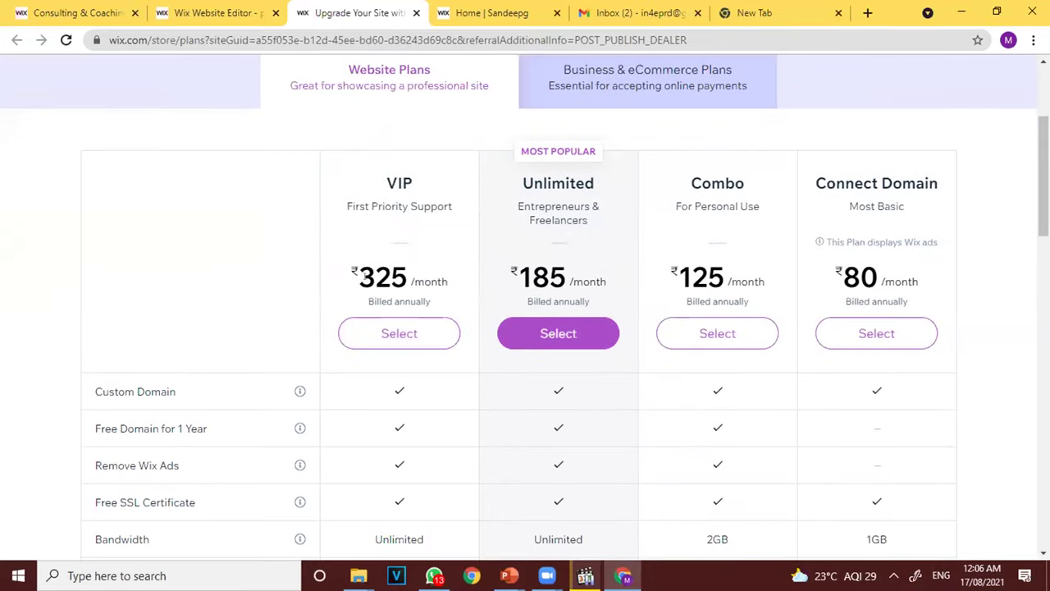
double_click(355, 268)
scroll(321, 325, down, 10)
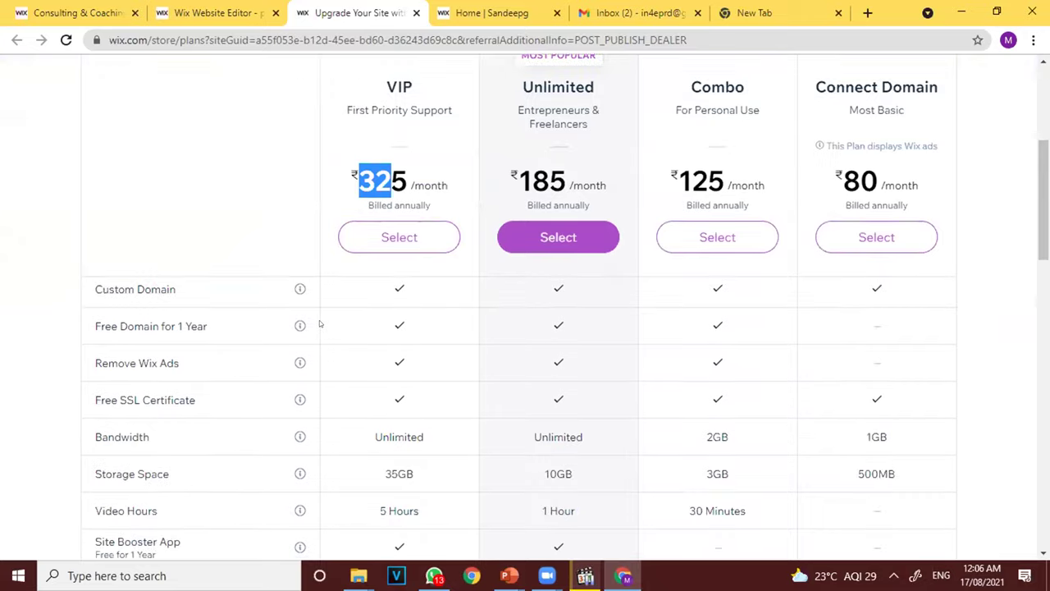
scroll(312, 316, up, 2)
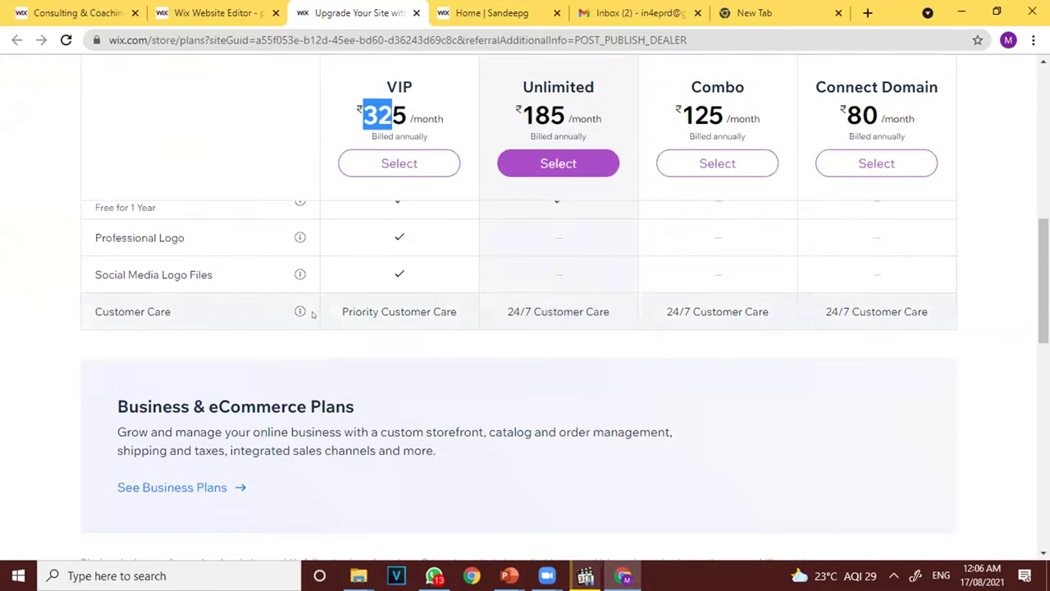
scroll(312, 312, up, 7)
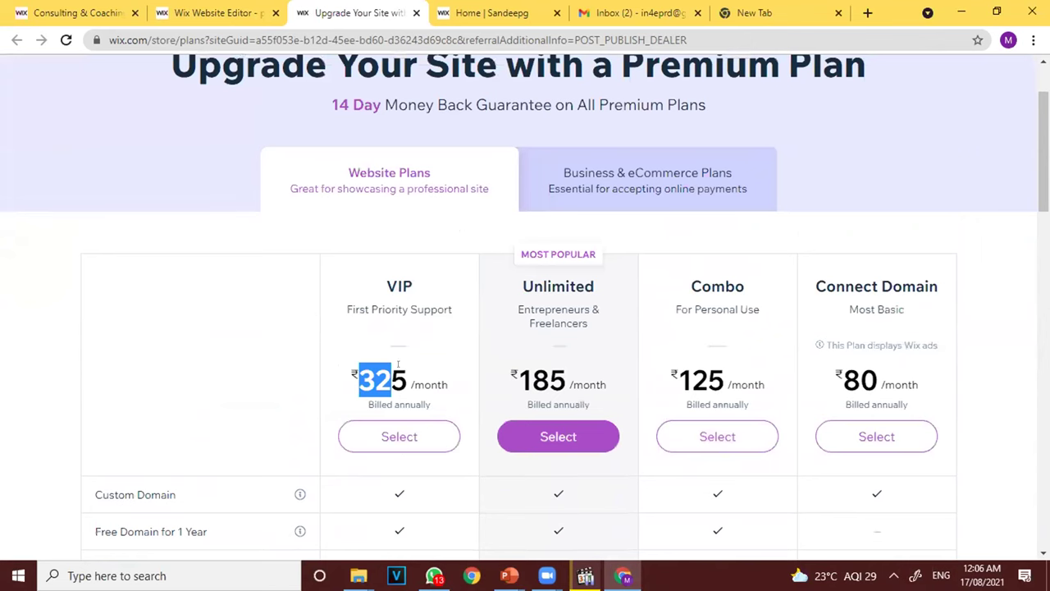
Compare Business & eCommerce plans against Website Plans, then go back to the editor.
click(622, 182)
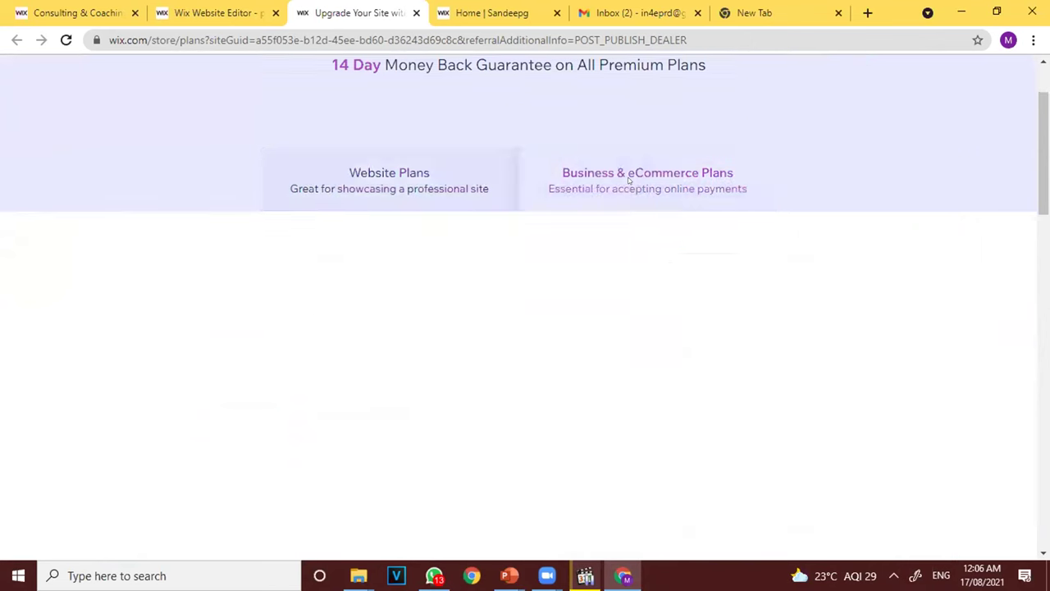
click(350, 172)
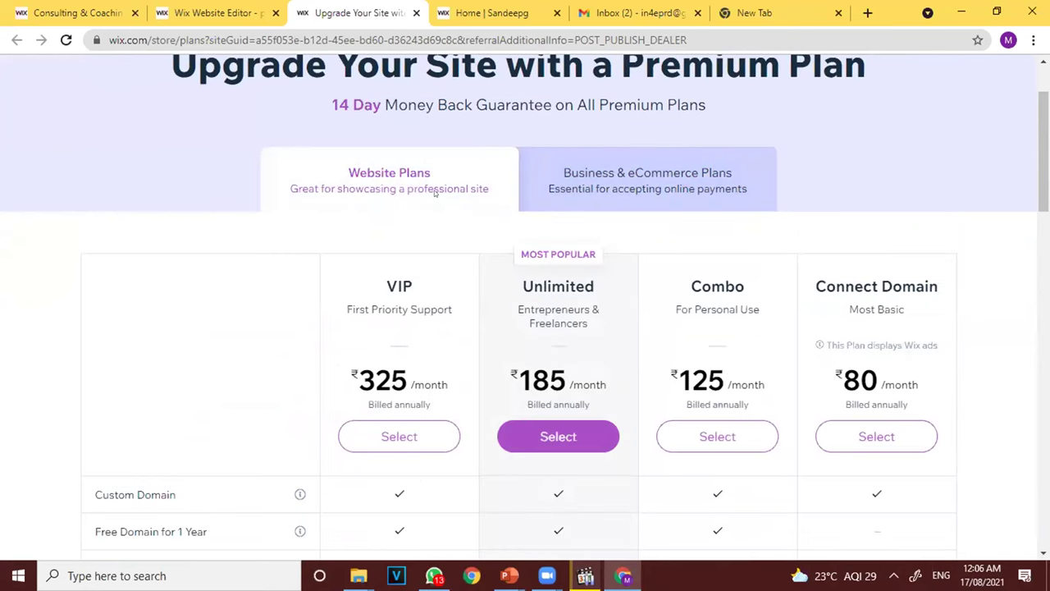
drag(493, 190, 322, 168)
click(324, 200)
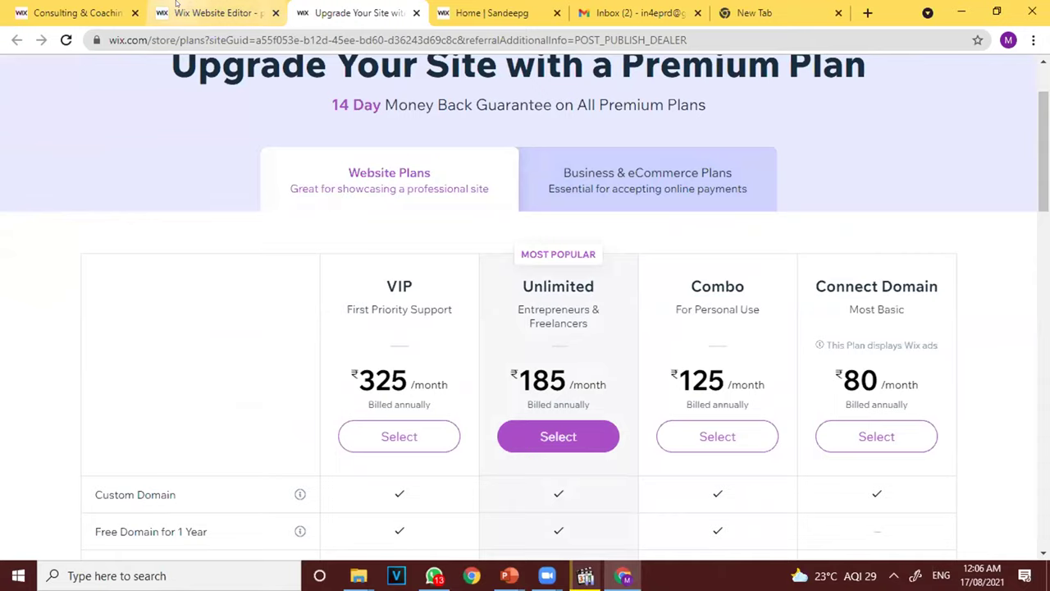
click(187, 8)
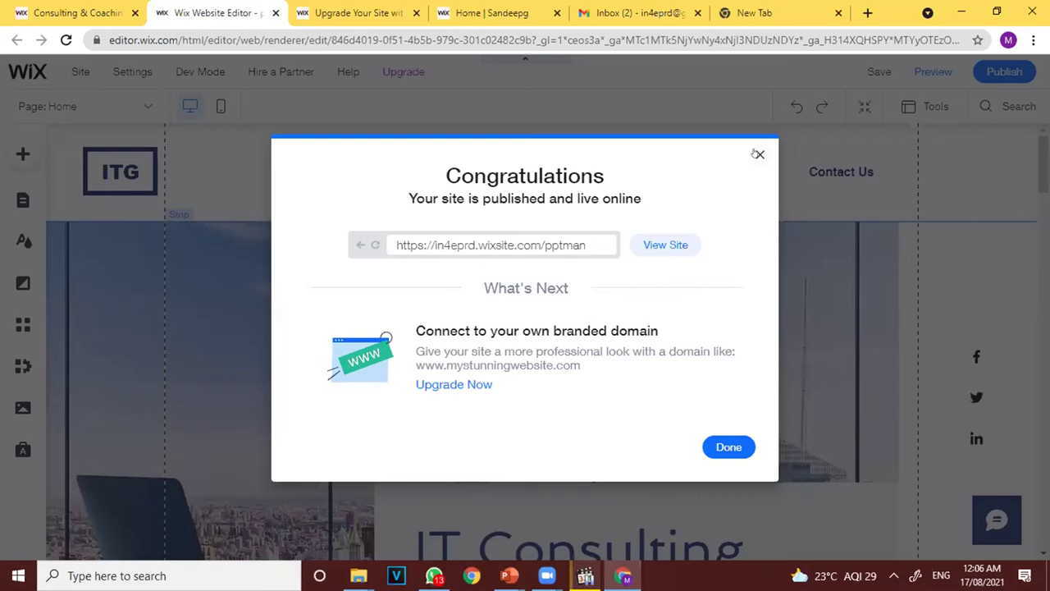
On the live ITG site, highlight the number in its address, then follow the Wix banner ad.
click(349, 12)
click(481, 8)
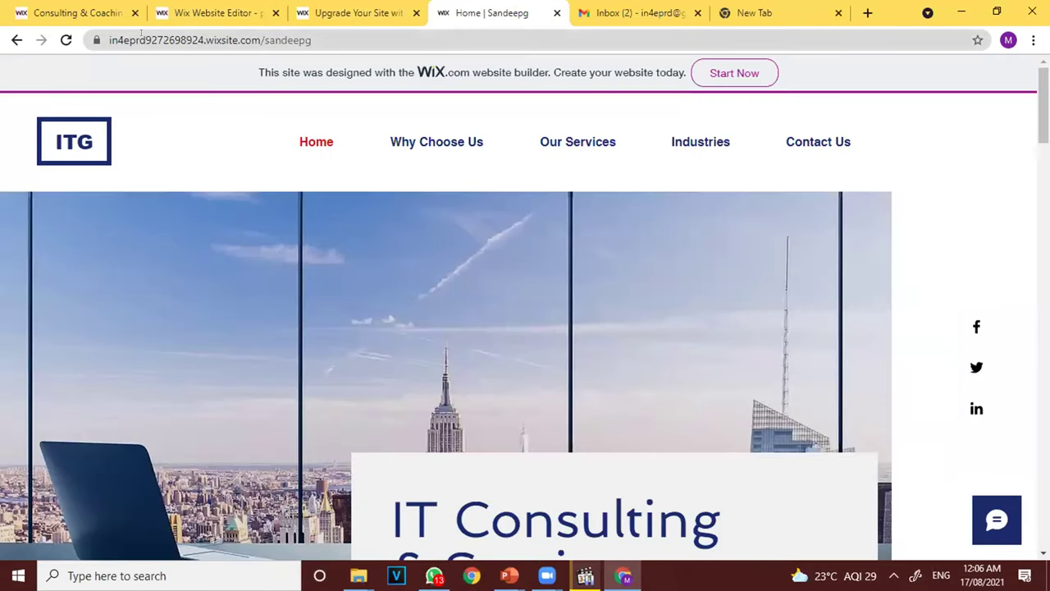
drag(145, 39, 203, 39)
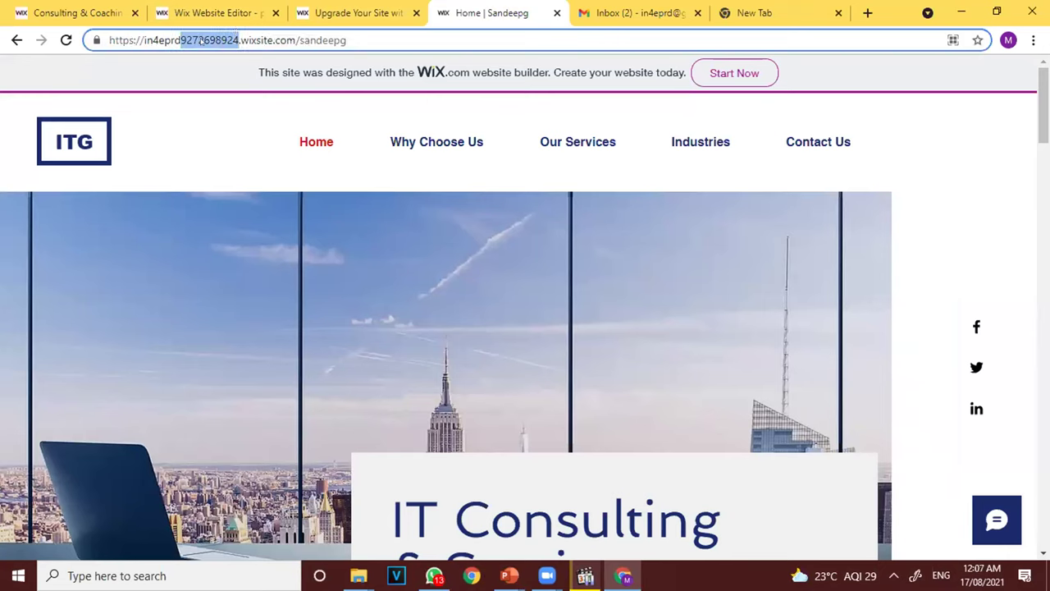
click(201, 41)
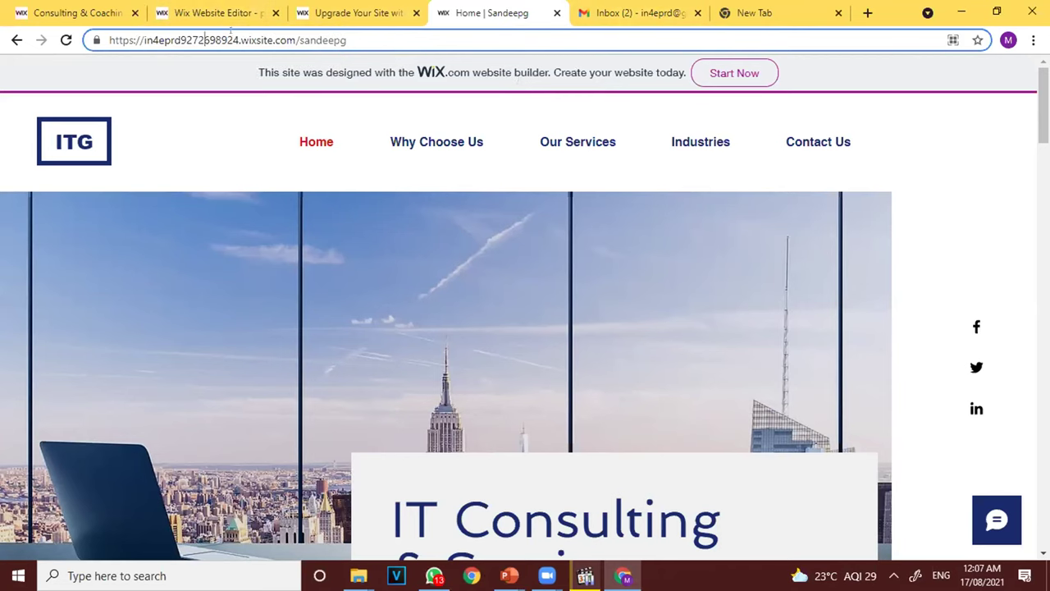
drag(240, 38, 176, 36)
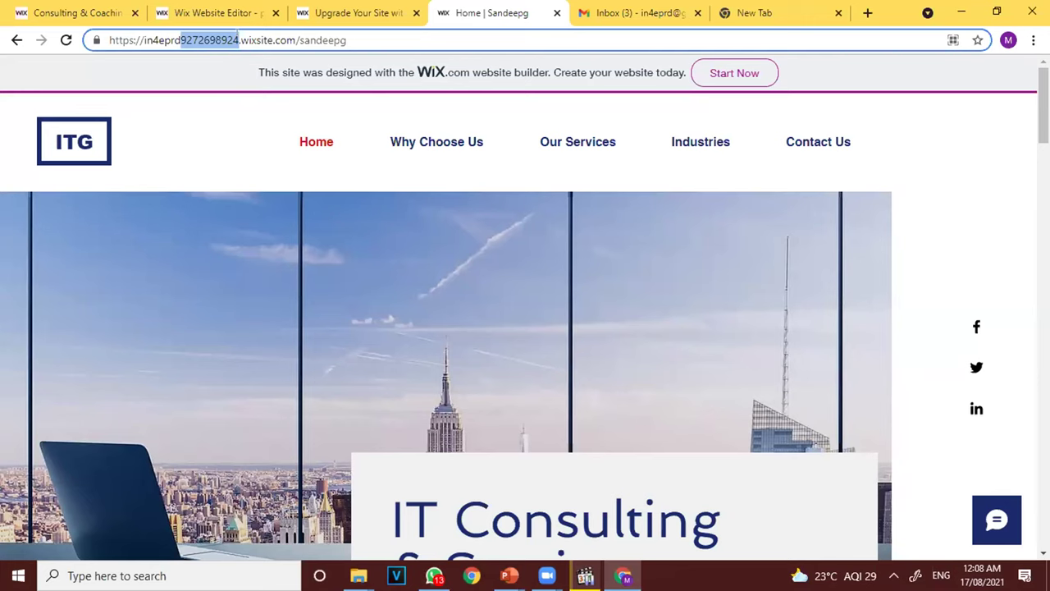
click(238, 39)
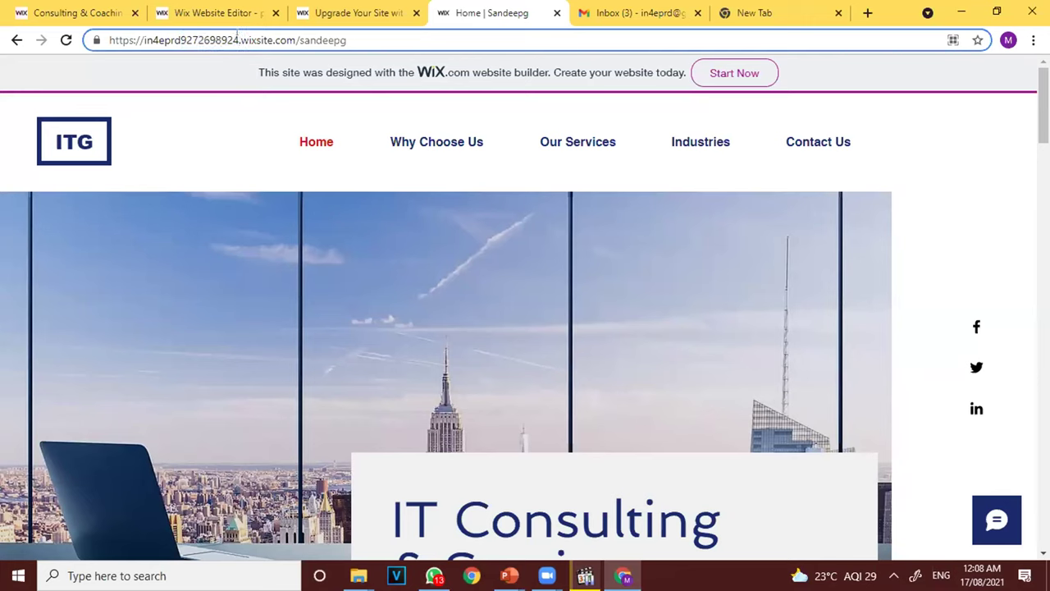
drag(238, 39, 181, 39)
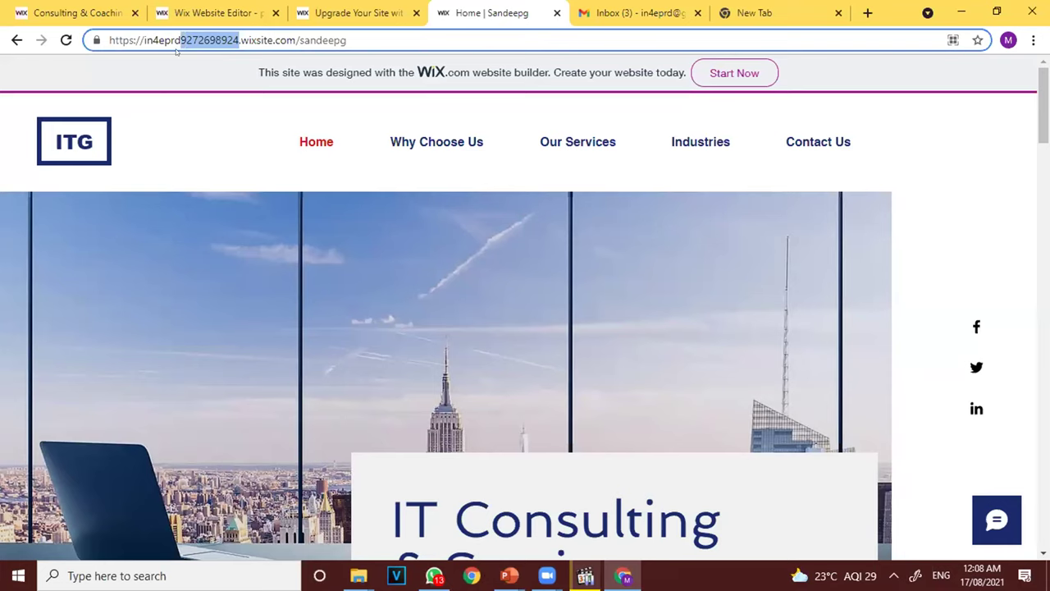
click(174, 68)
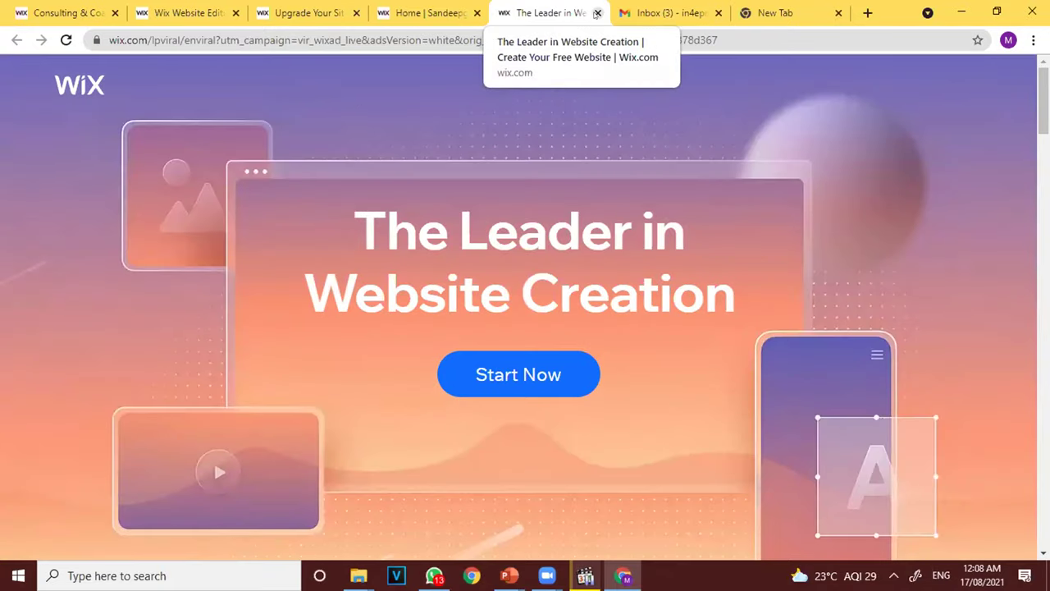
Close the Wix landing and Gmail tabs, then scroll through the live ITG home page.
click(597, 13)
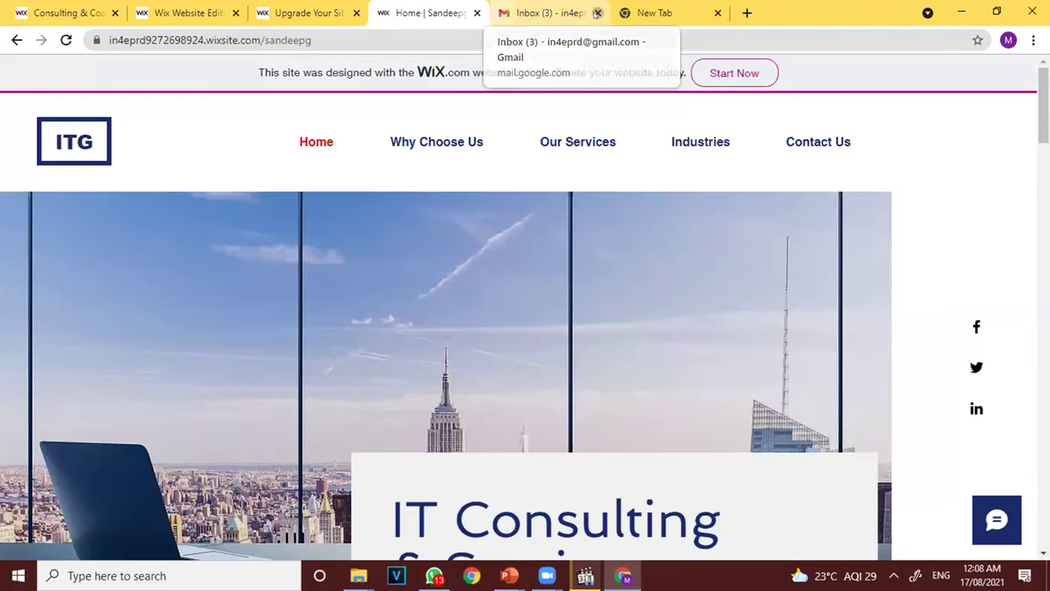
click(597, 13)
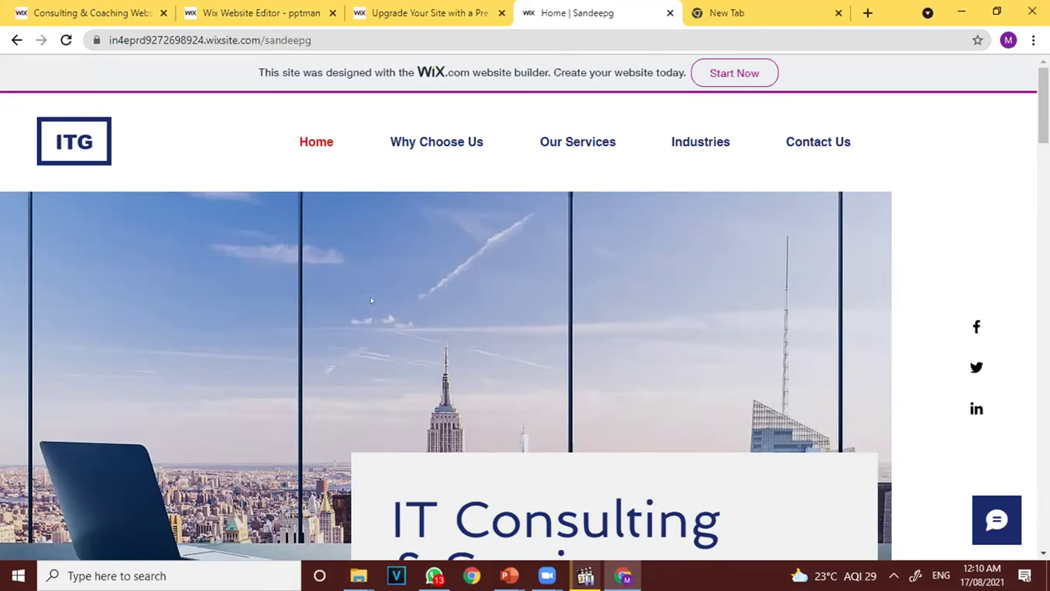
scroll(570, 199, down, 12)
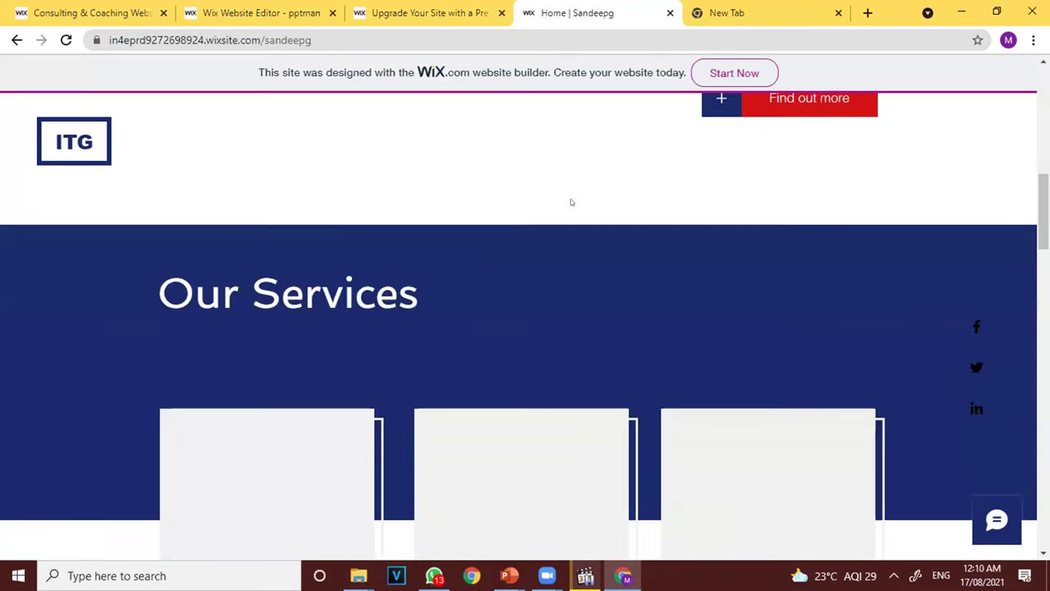
scroll(571, 199, up, 6)
scroll(570, 198, up, 6)
scroll(570, 198, down, 4)
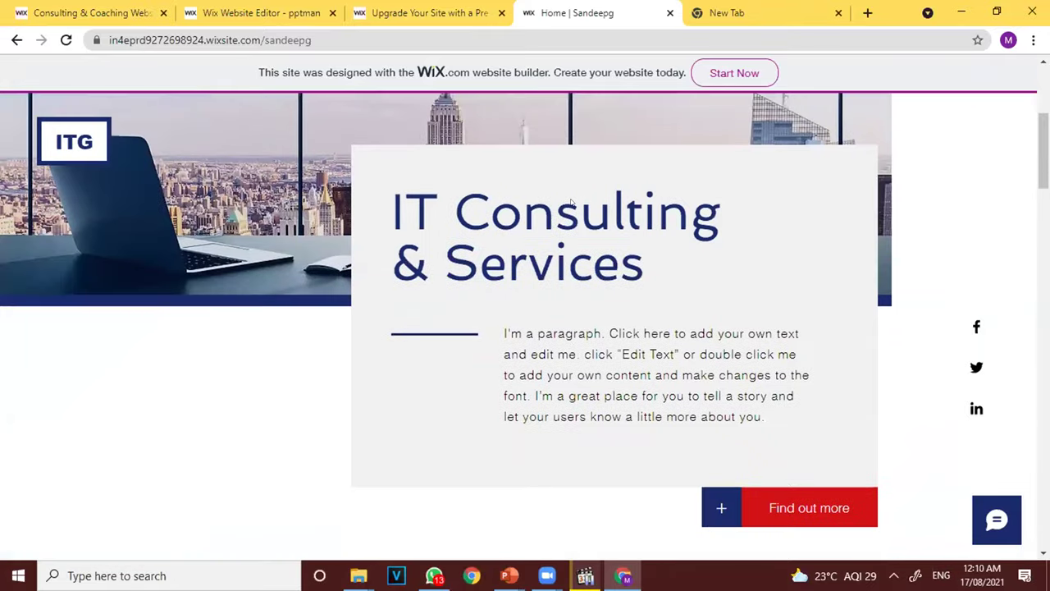
scroll(572, 202, up, 3)
scroll(435, 249, up, 1)
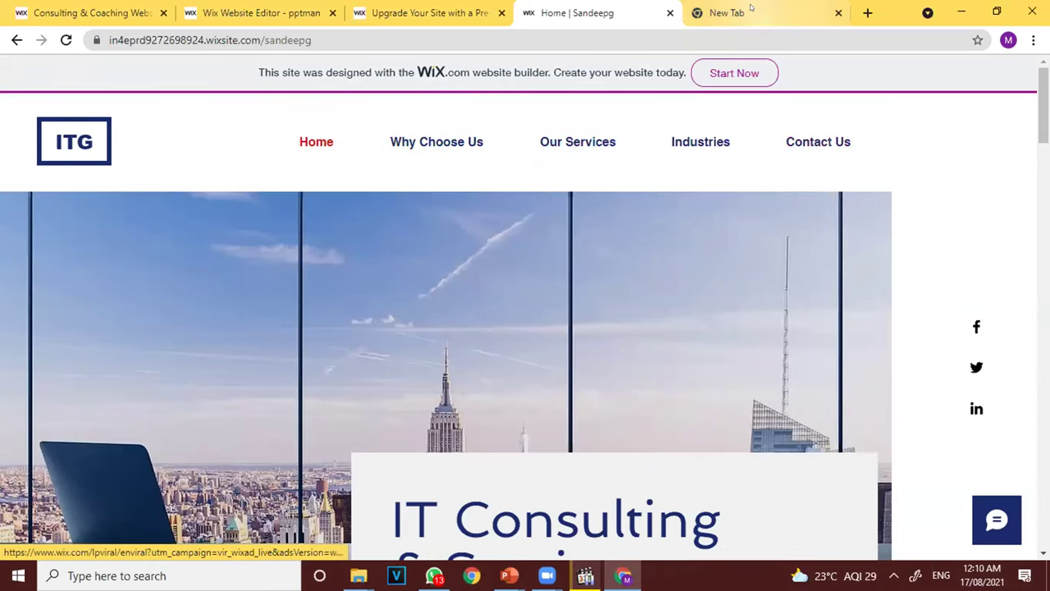
click(703, 14)
Search 'abedainamdar' and open the Abeda Inamdar Senior College website at abedainamdarcollege.org.in.
key(ctrl+a)
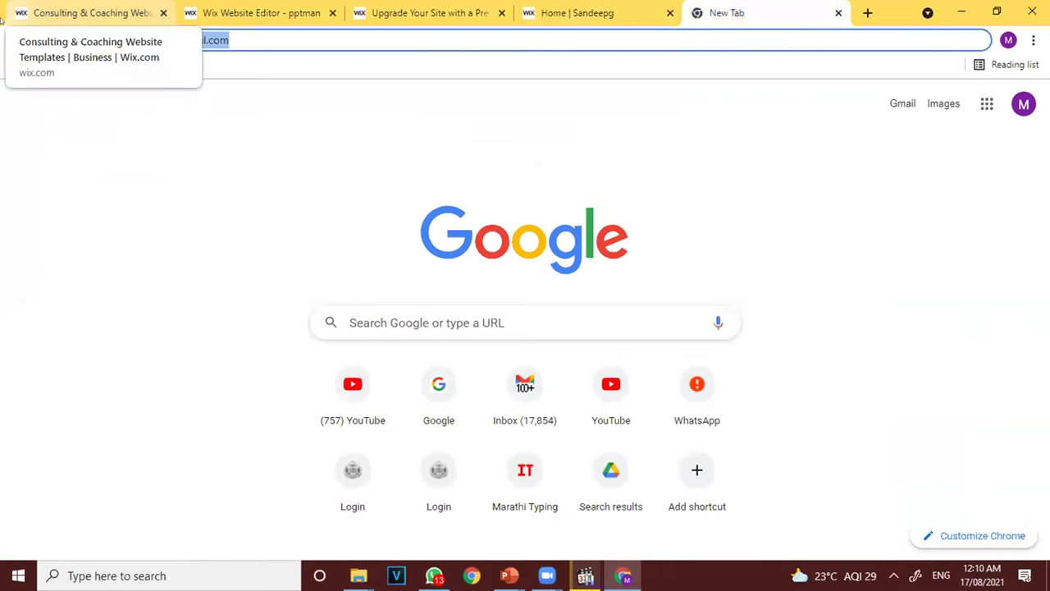
text(abedainam)
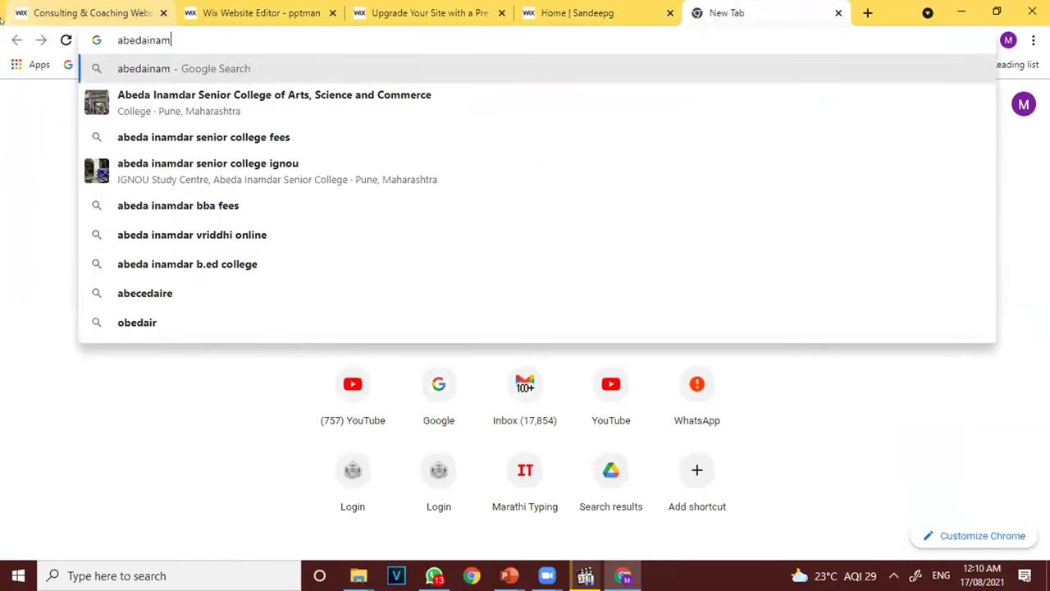
text(dar)
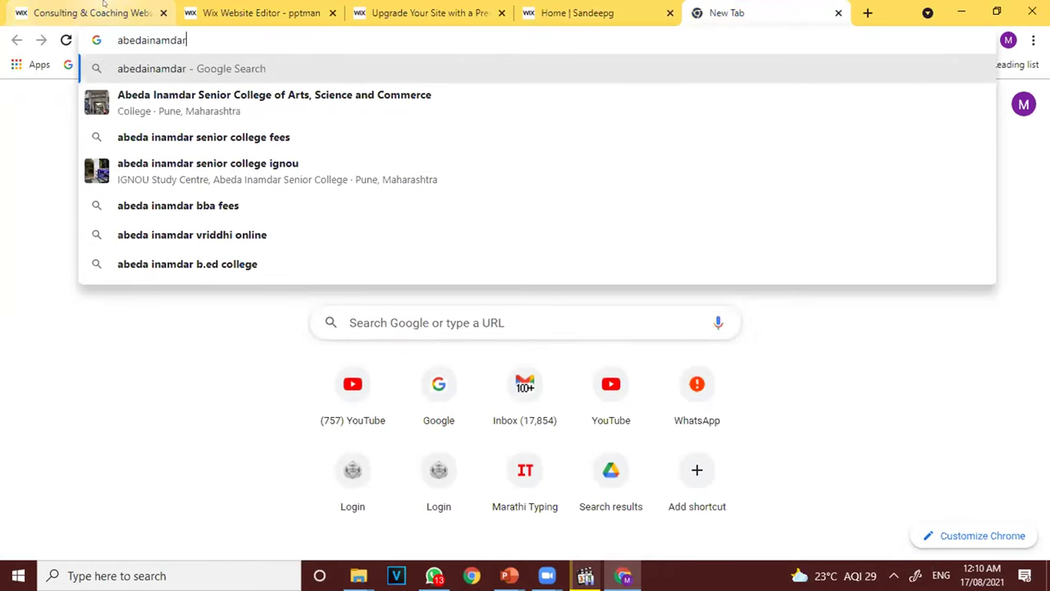
click(201, 95)
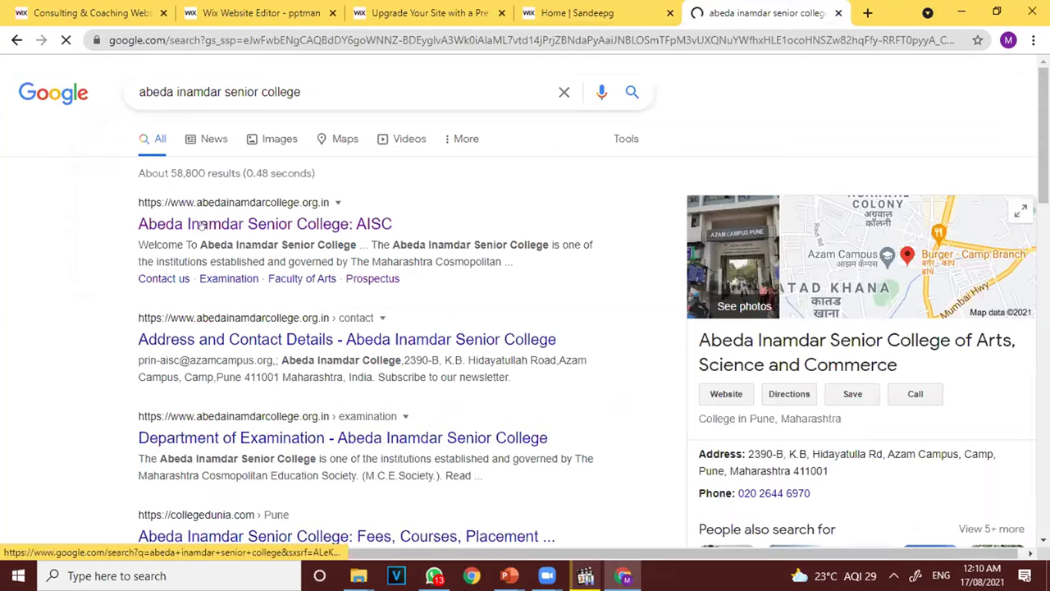
click(239, 225)
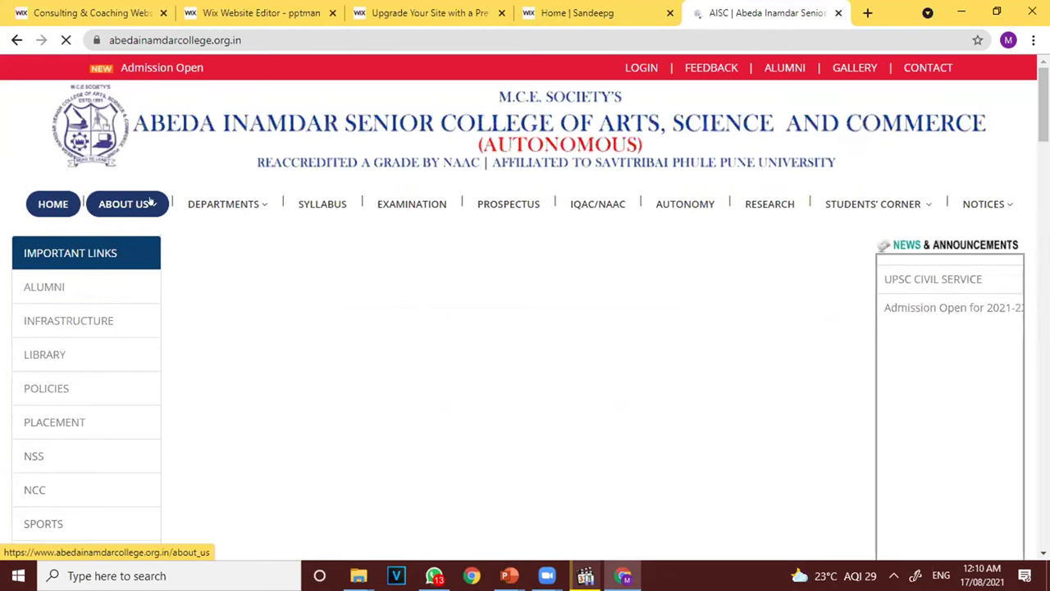
mouse_move(228, 206)
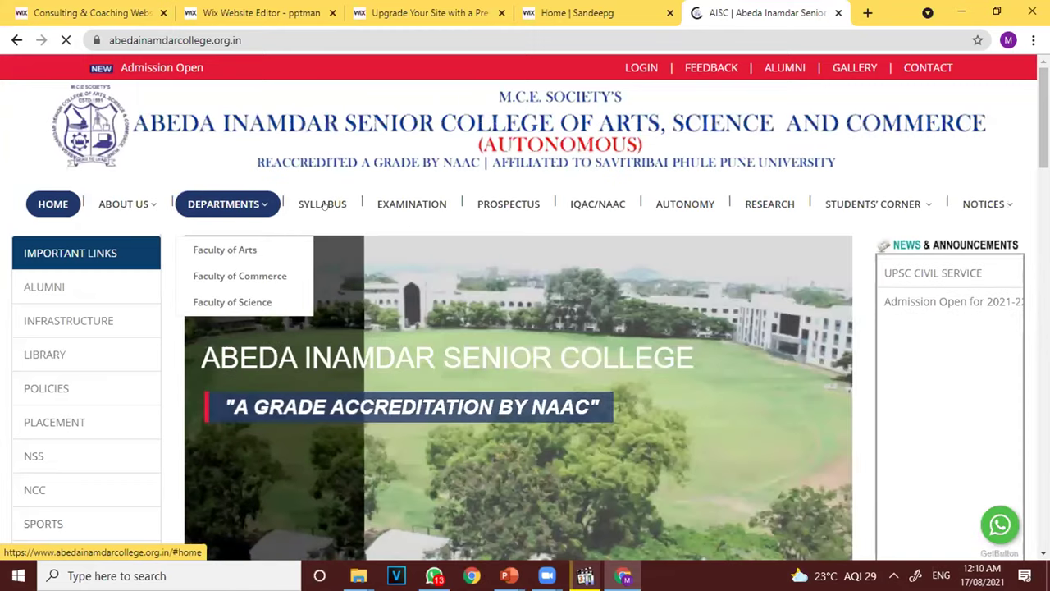